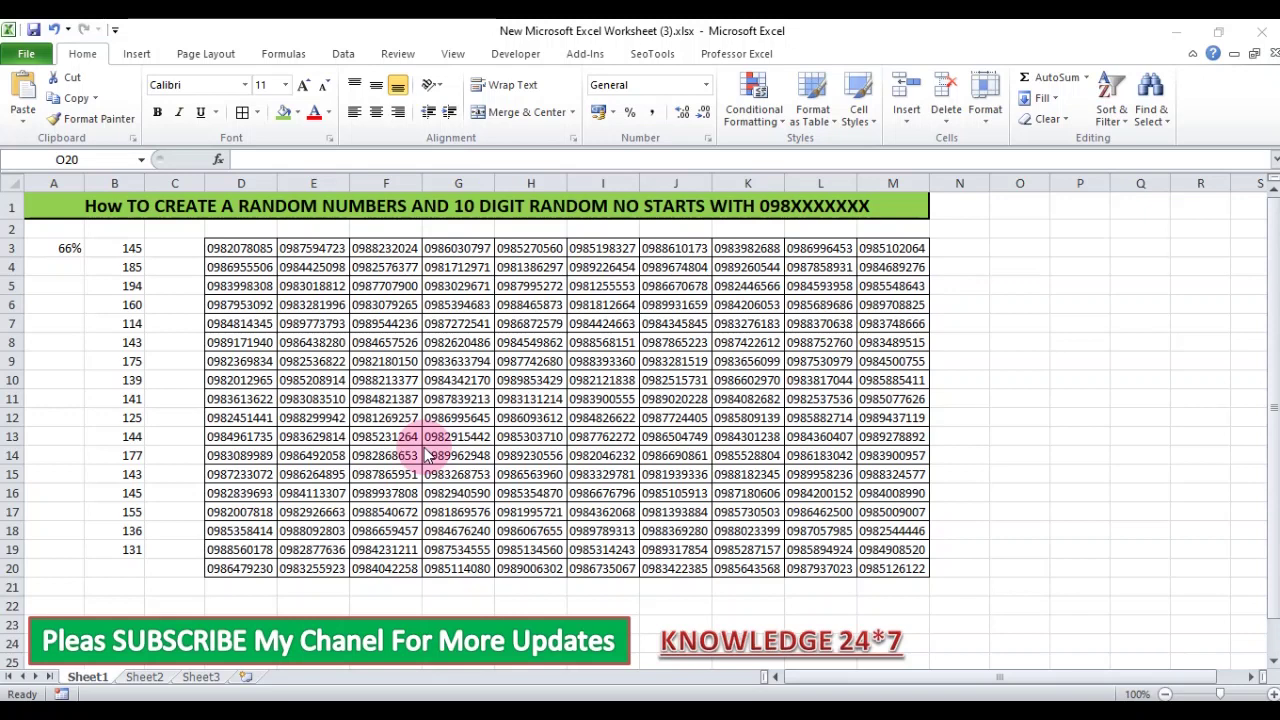
Step: Clear A3 and re-enter the =RAND() formula in it
click(58, 255)
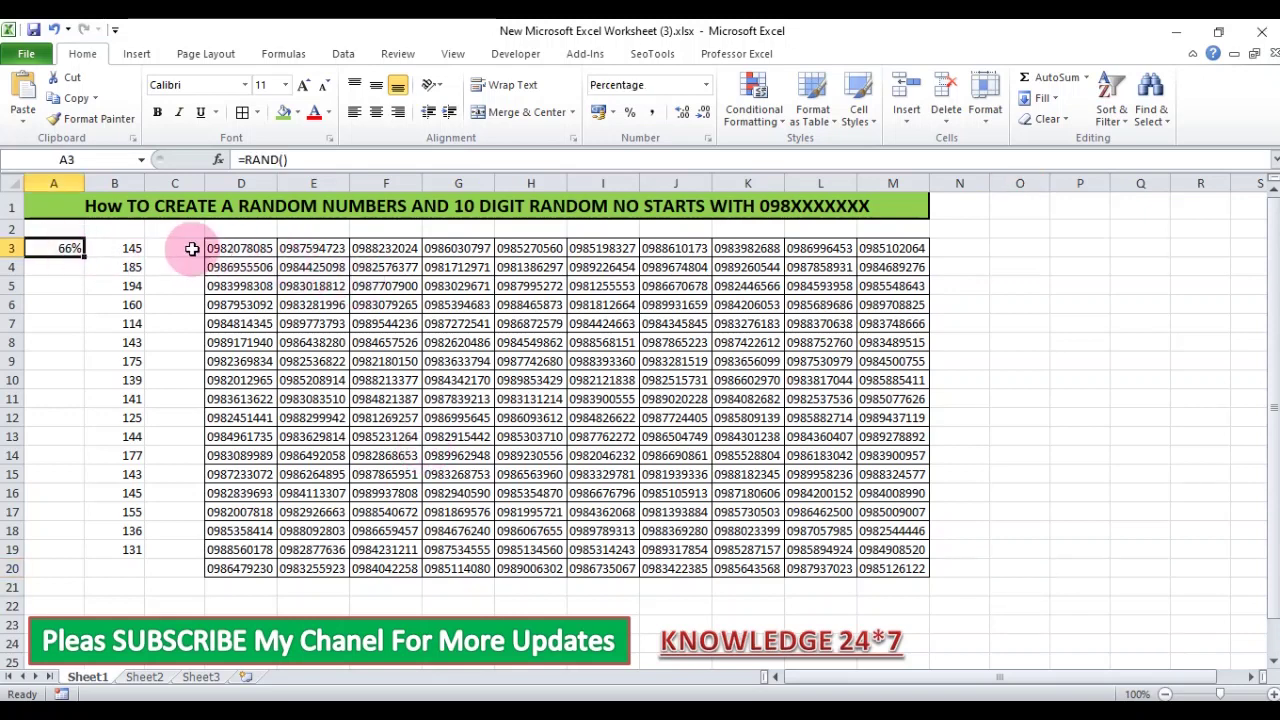
key(Delete)
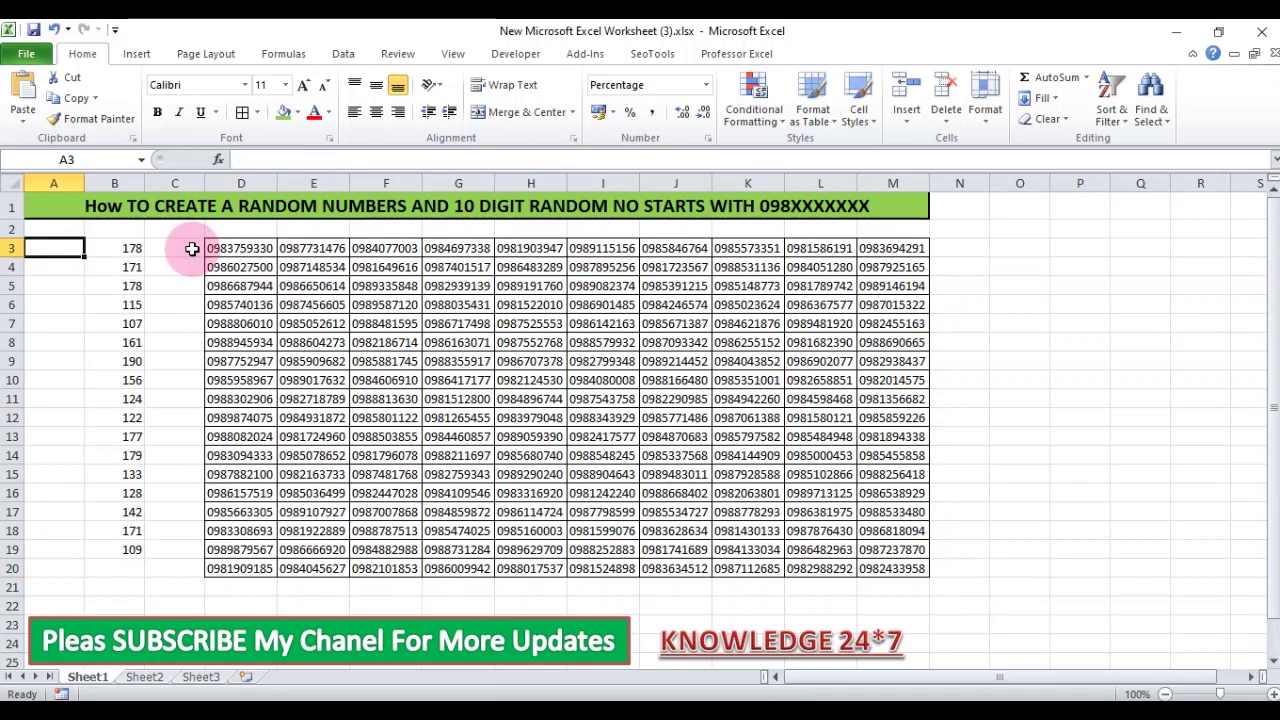
text(=)
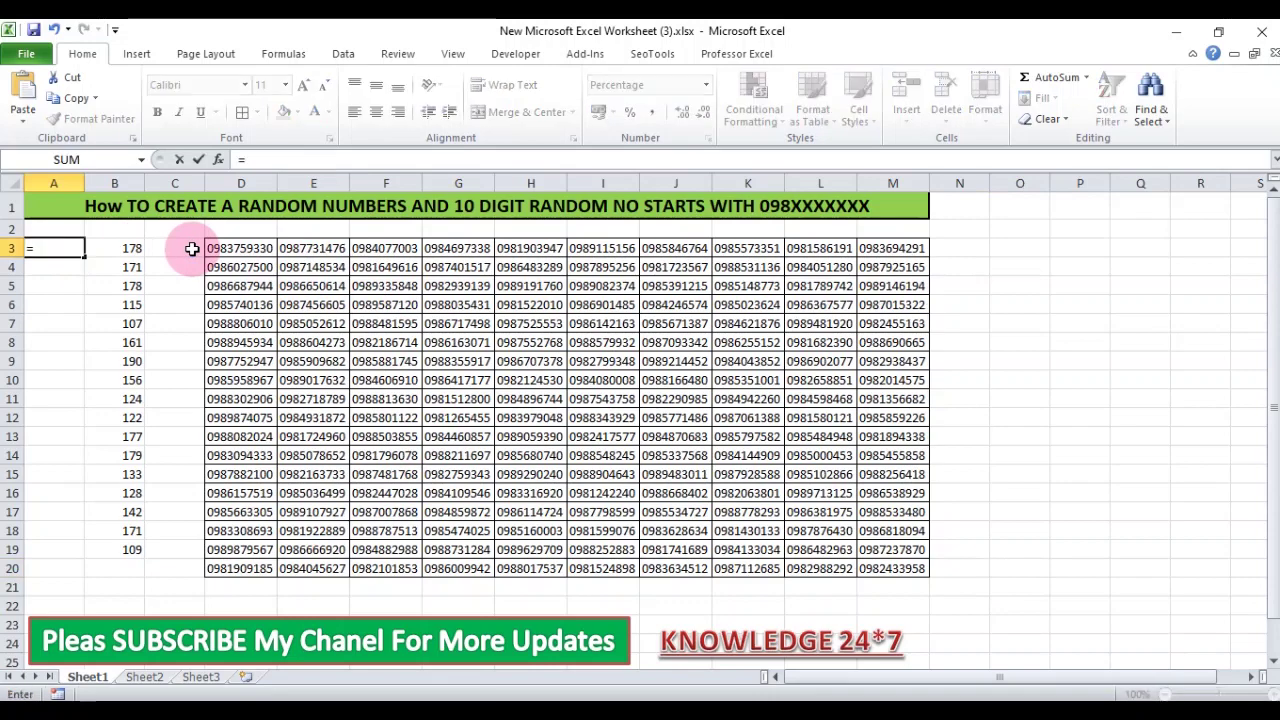
text(rand)
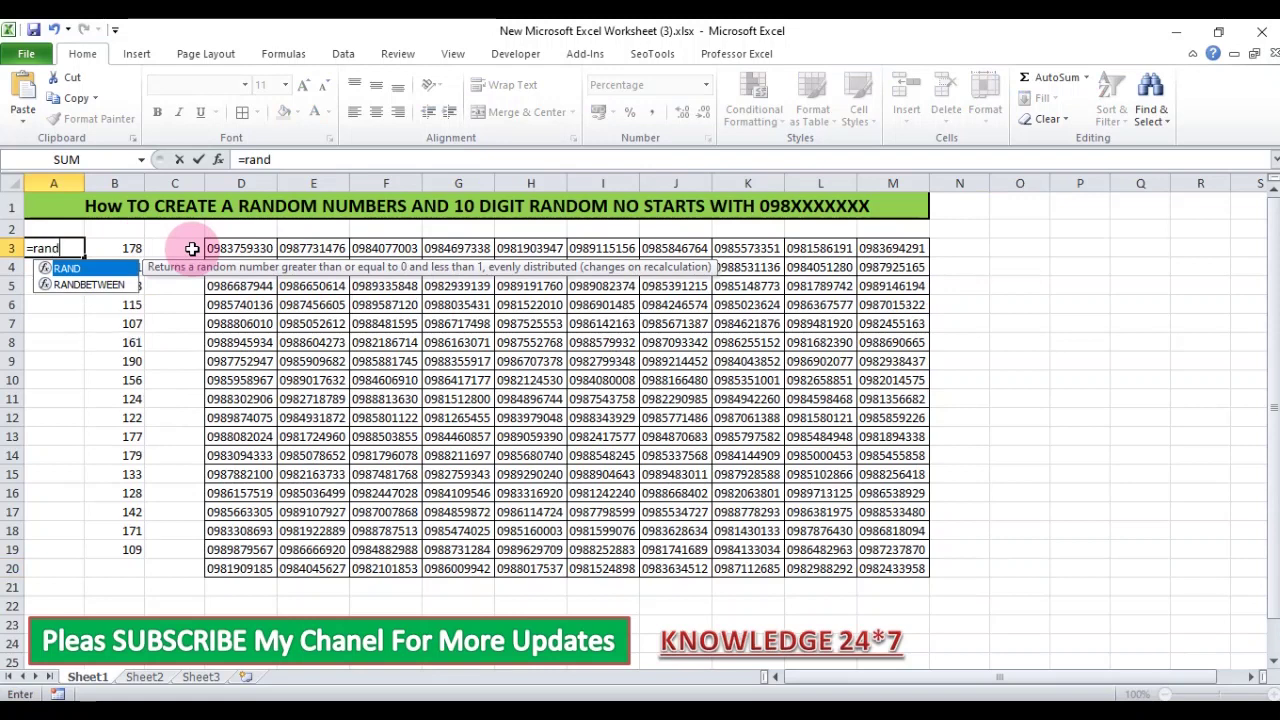
text(()
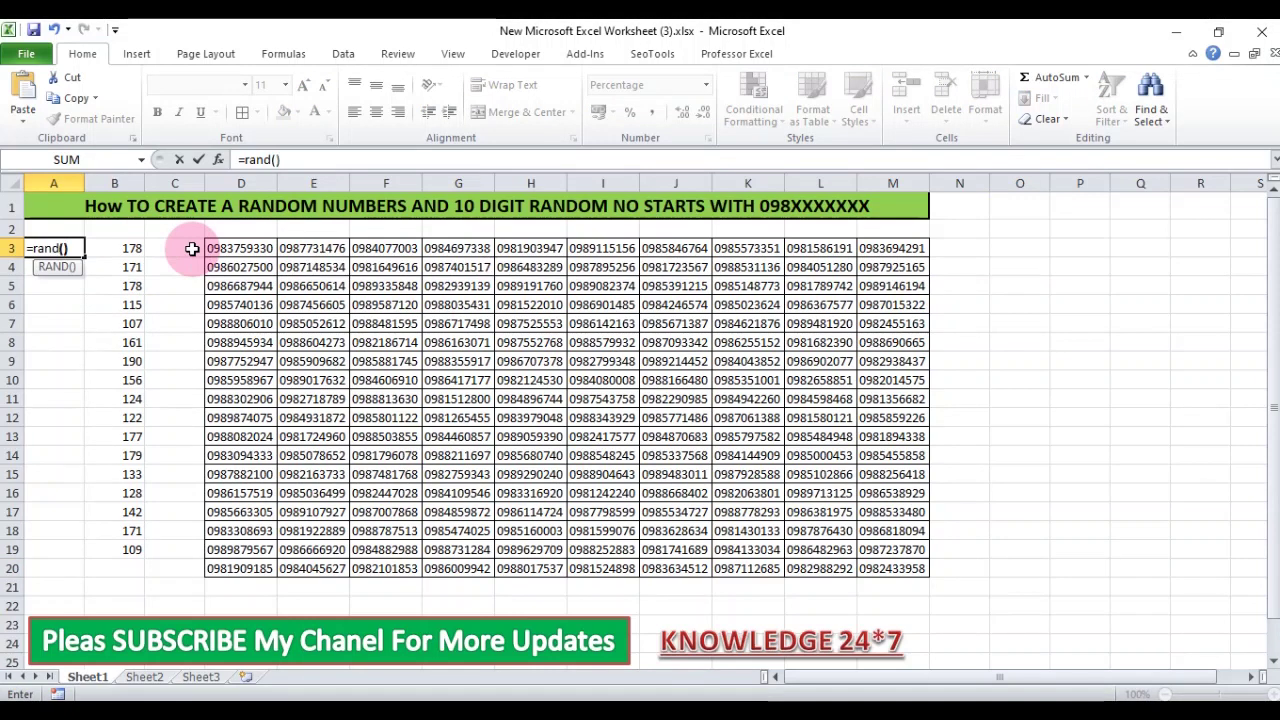
key(Return)
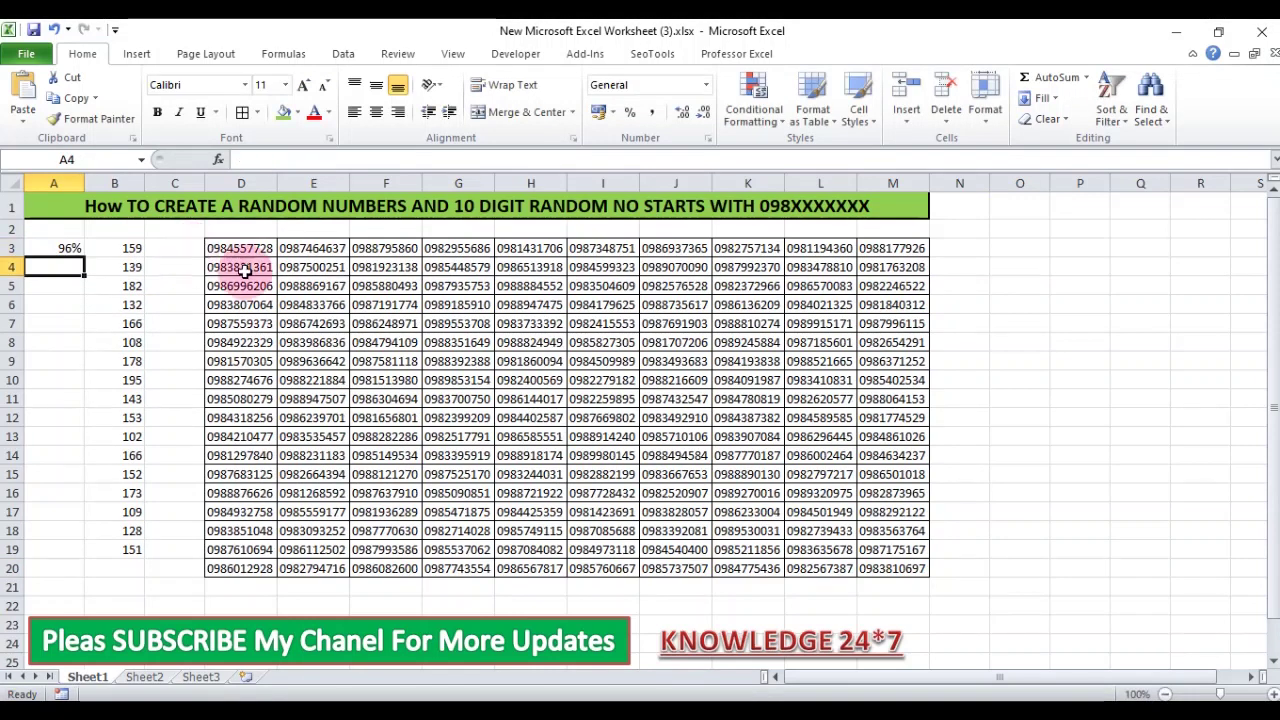
click(632, 113)
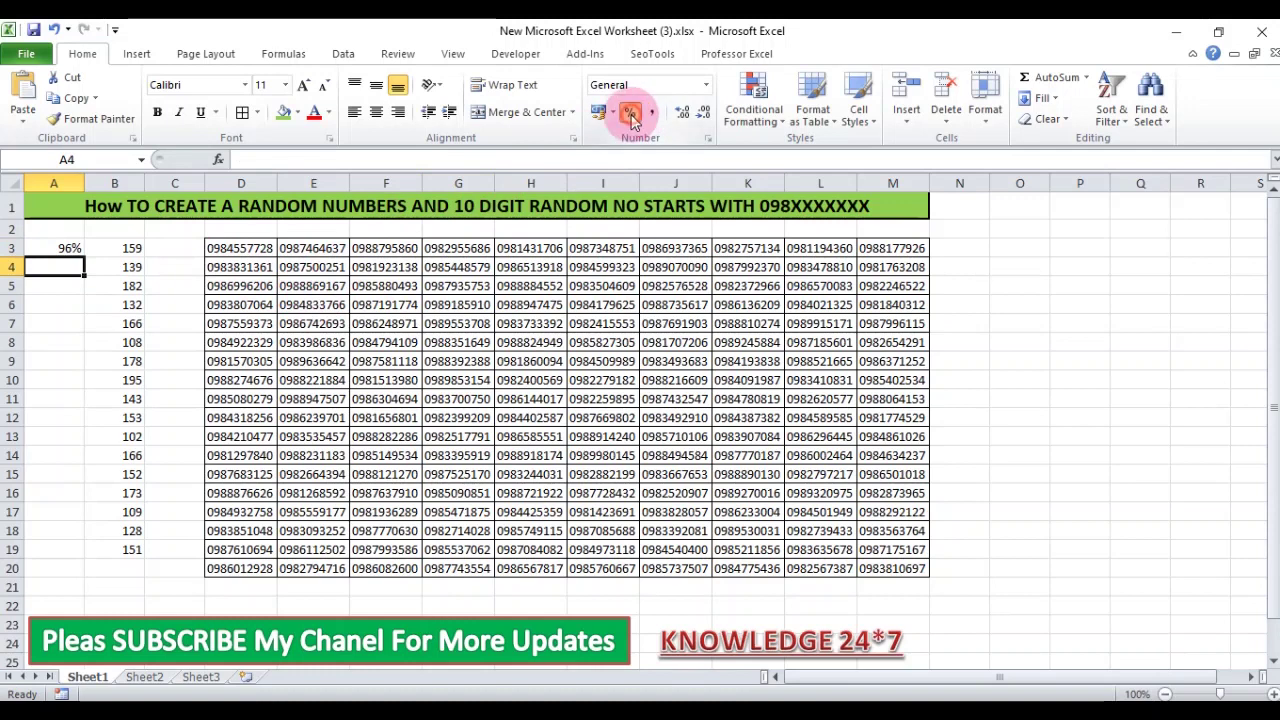
Step: Format A3 as General so it shows the plain decimal 0.962128
click(65, 247)
right_click(65, 247)
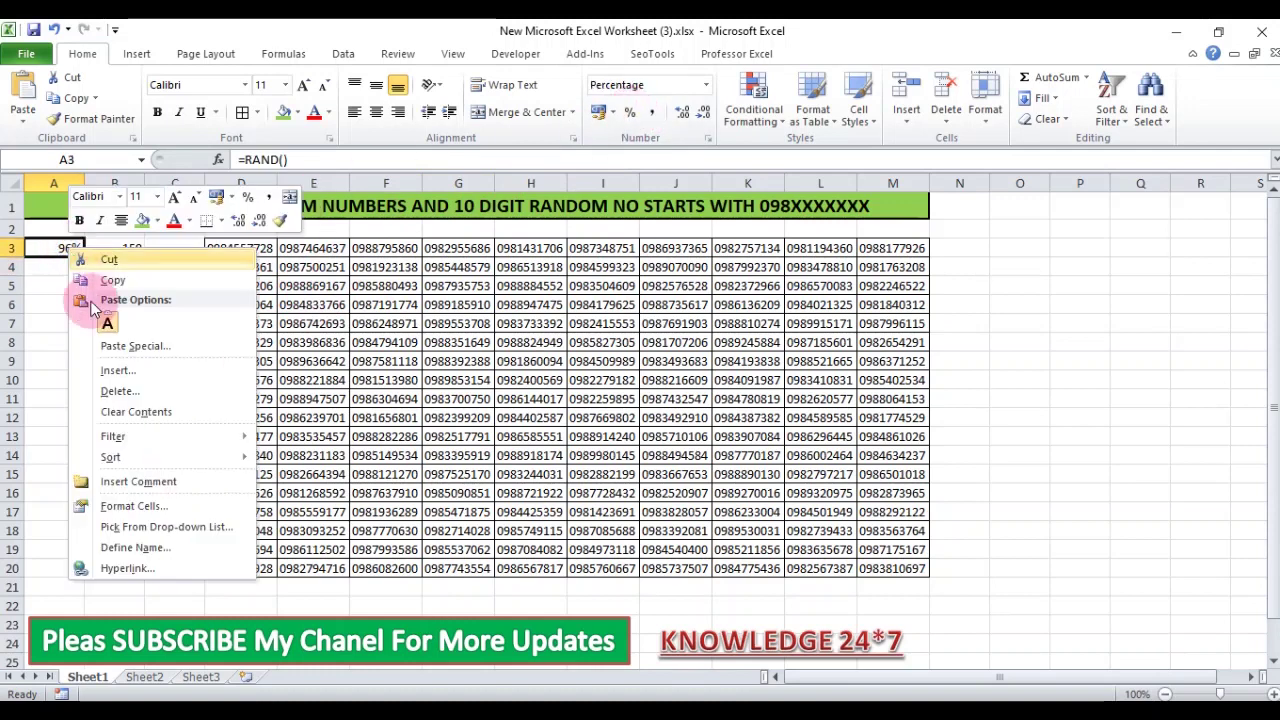
key(Escape)
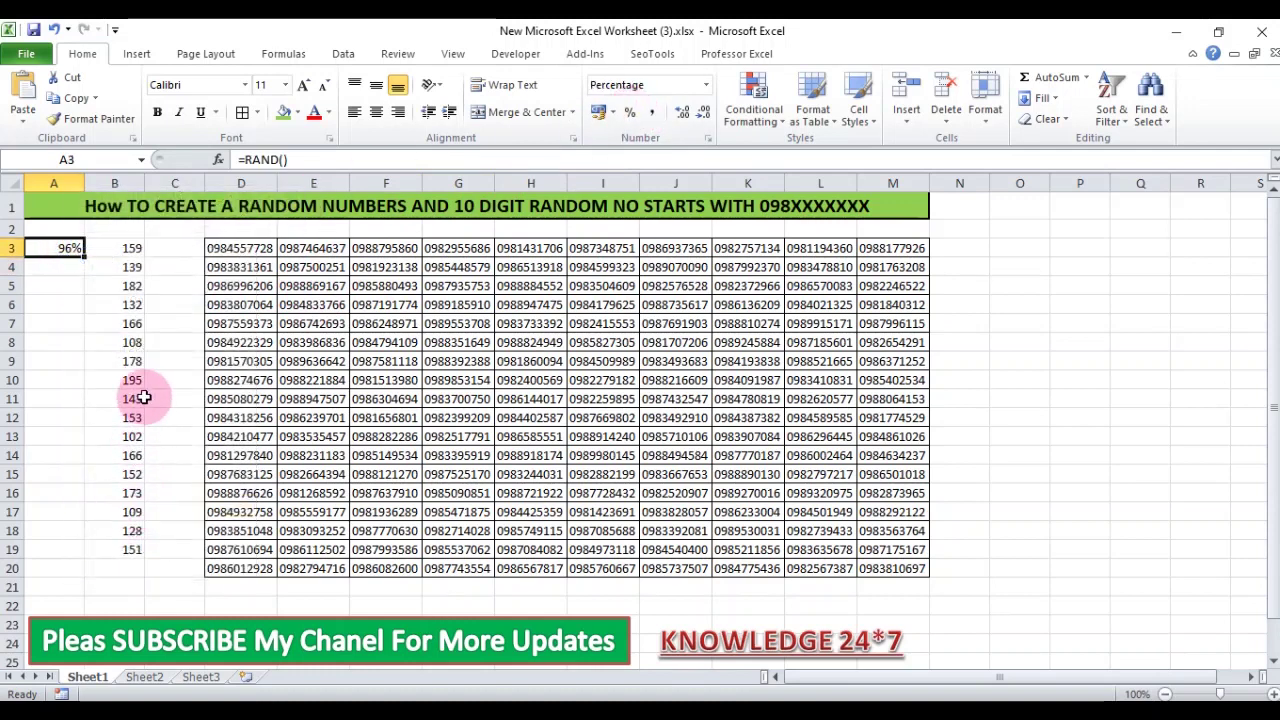
key(ctrl+1)
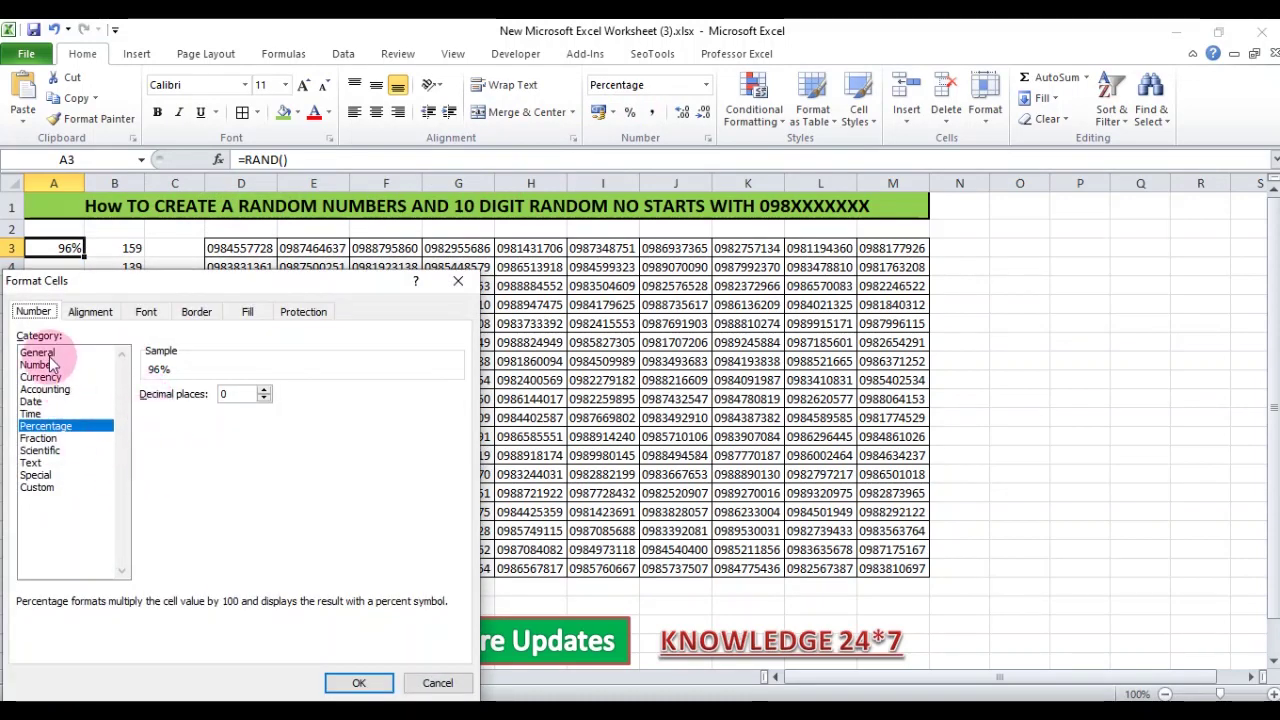
key(Home)
click(349, 682)
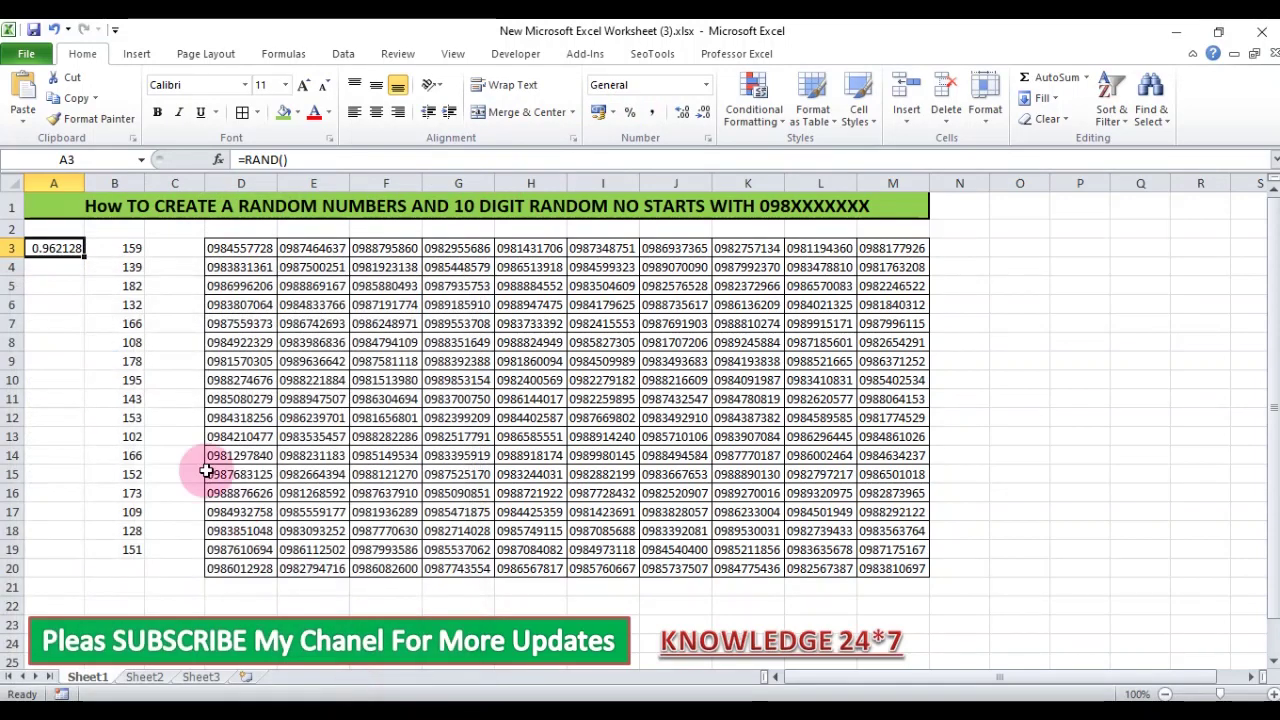
click(100, 287)
click(63, 261)
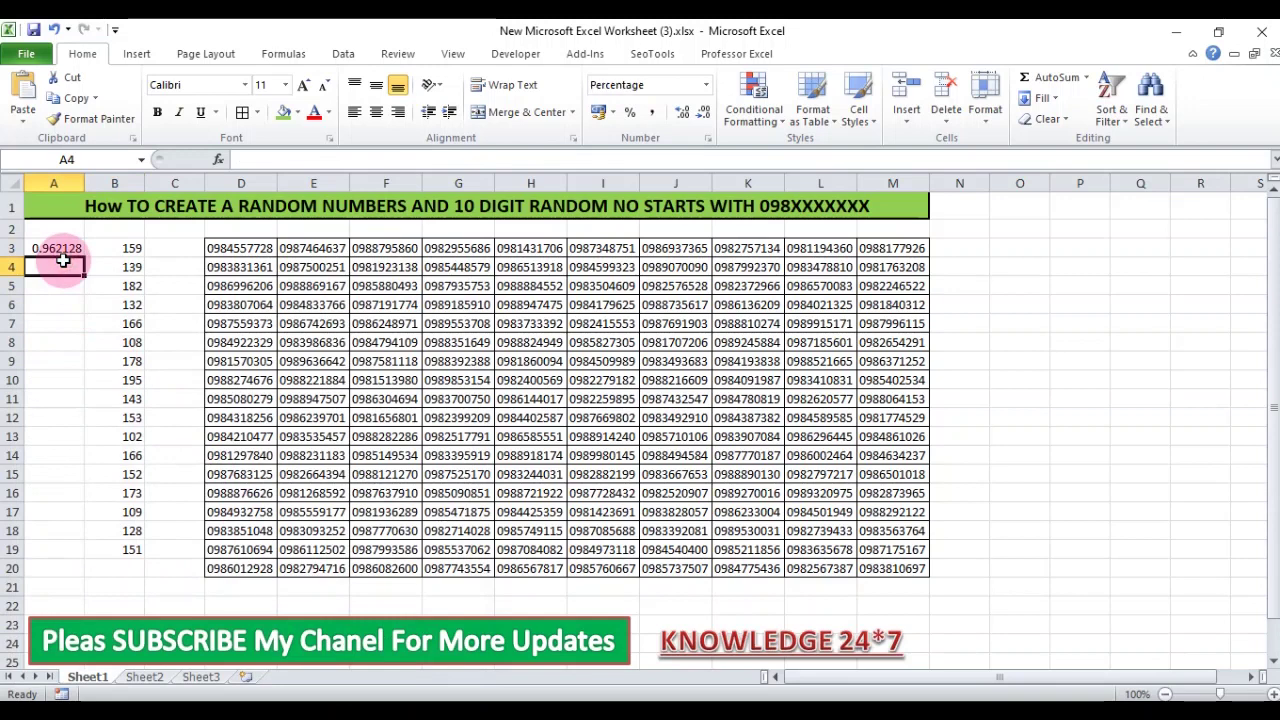
Step: Enter =RAND() in A4 using the function autocomplete
text(=ra)
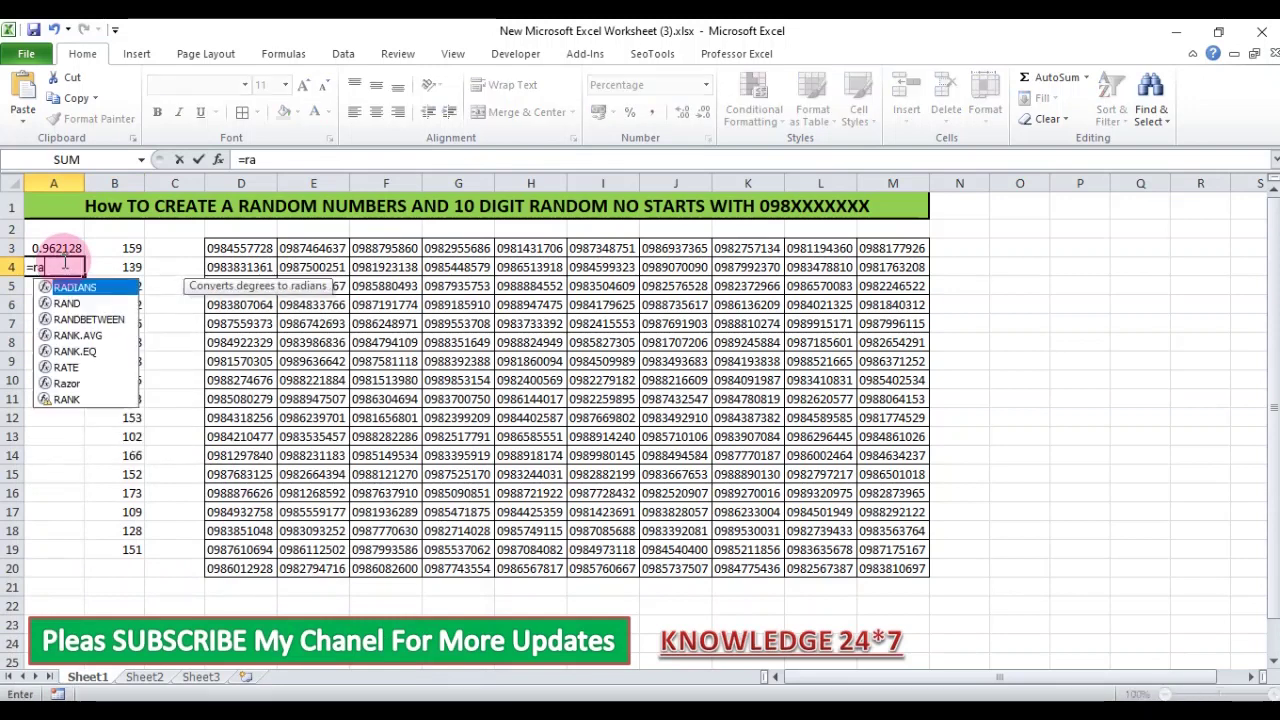
text(nd)
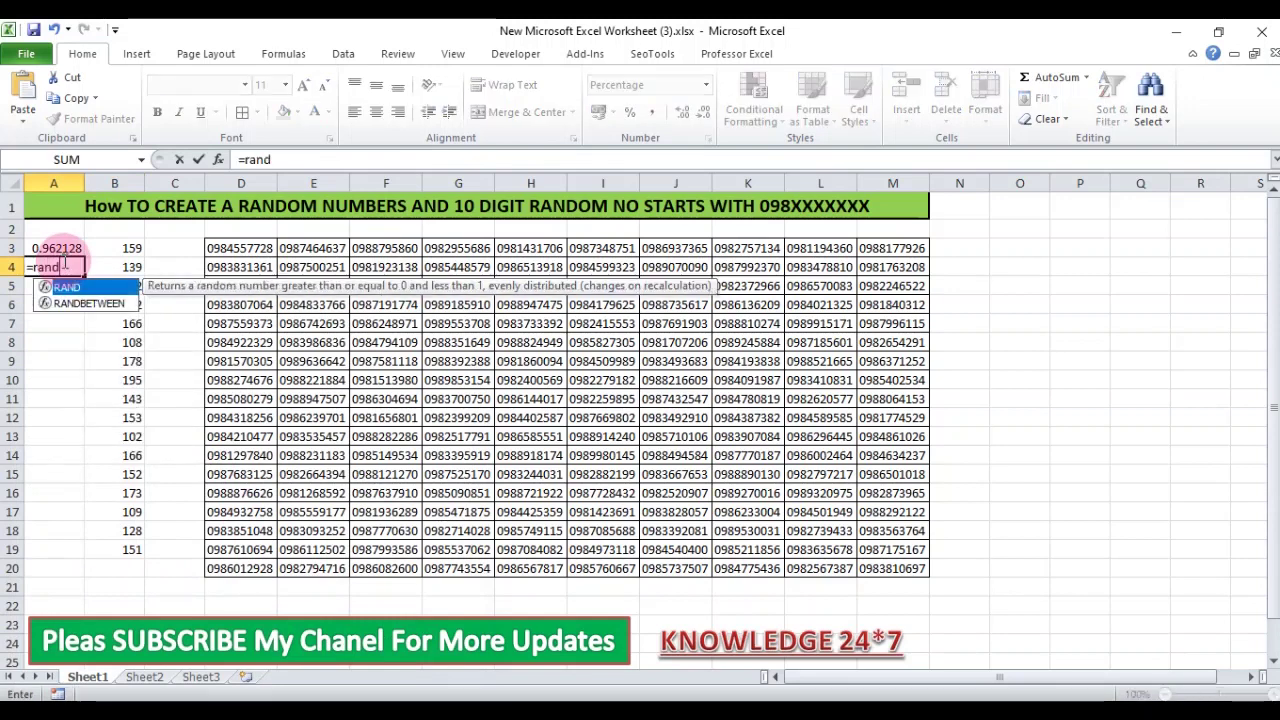
key(Tab)
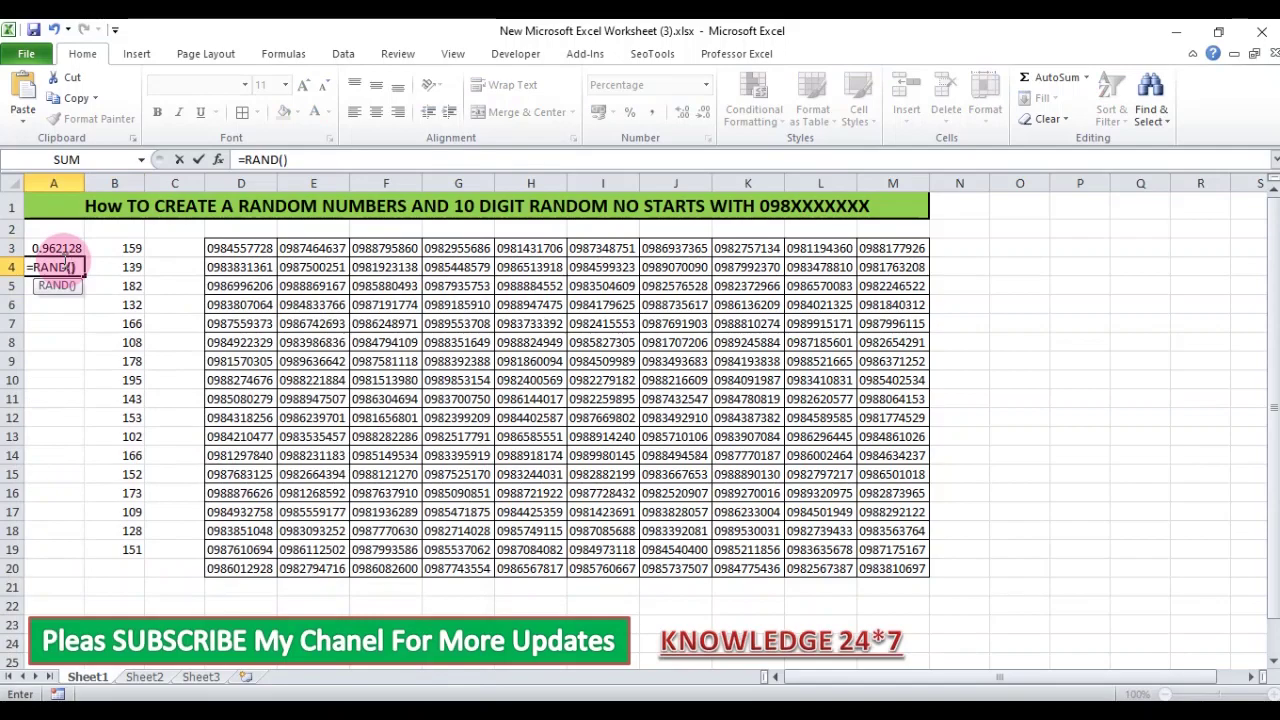
key(Return)
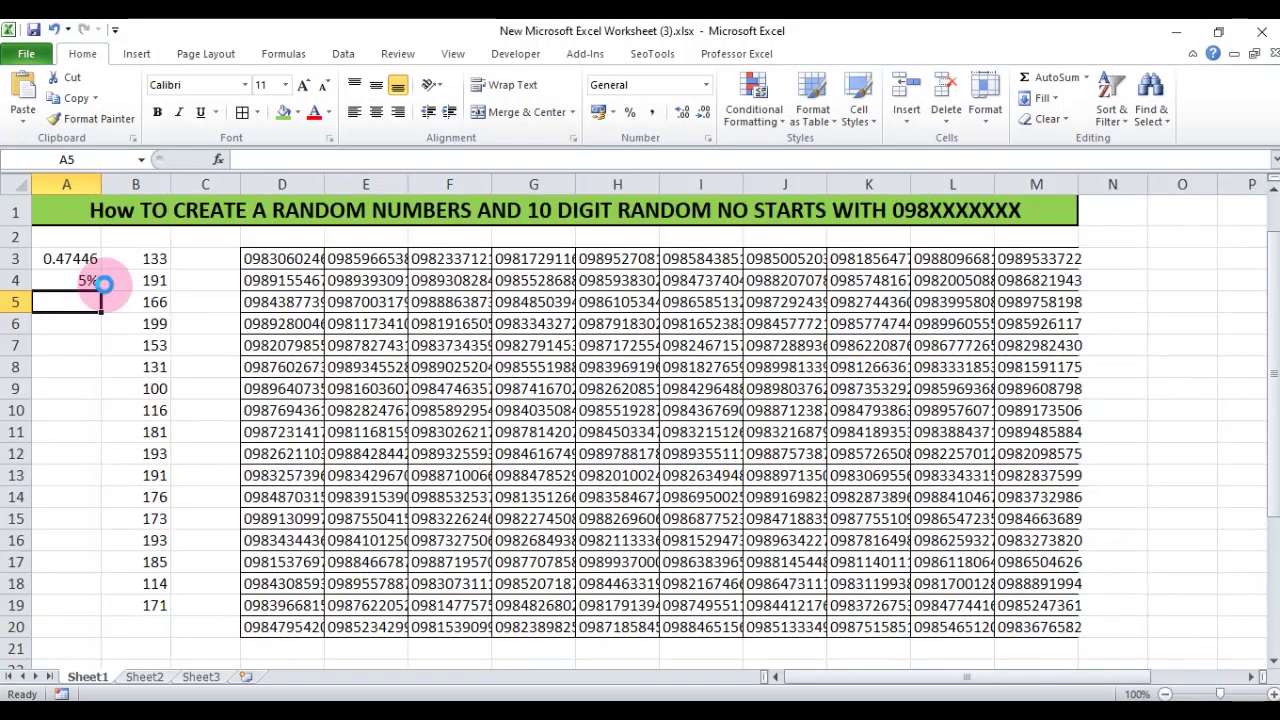
scroll(103, 285, up, 6)
scroll(200, 366, up, 2)
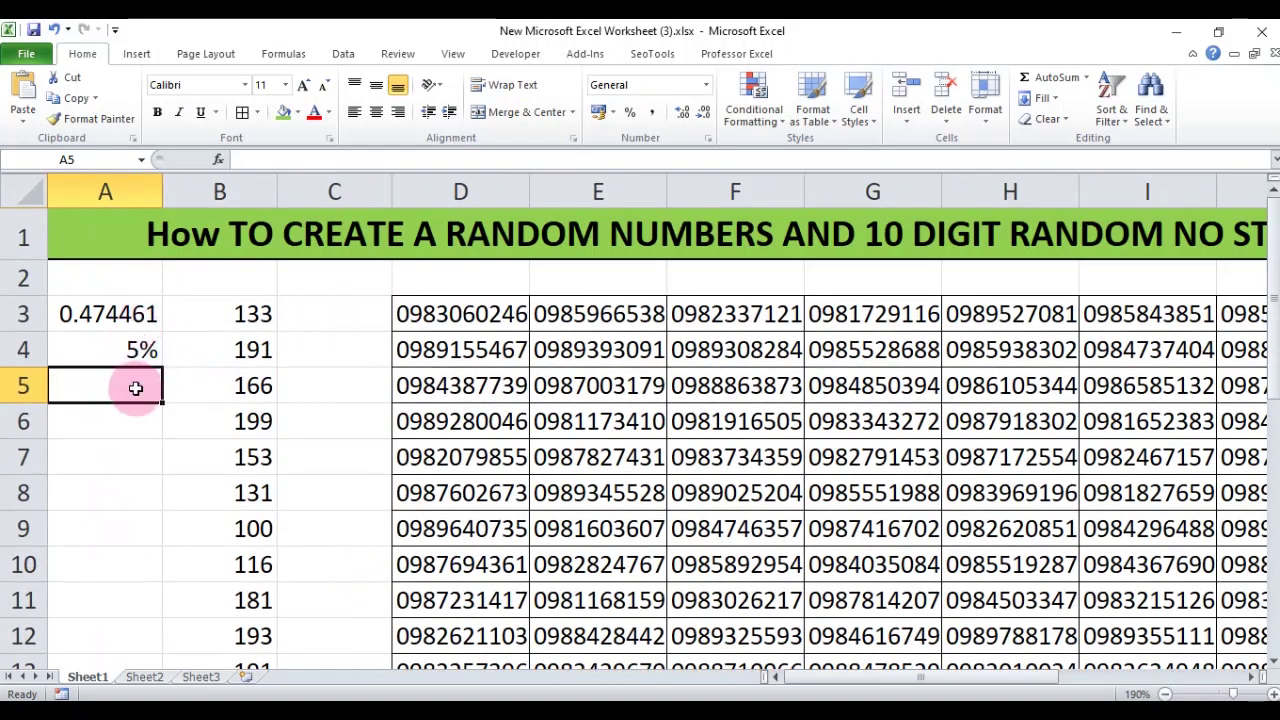
Step: Enter =RAND() in A5 and format it as a percentage, showing 76%
text(=r)
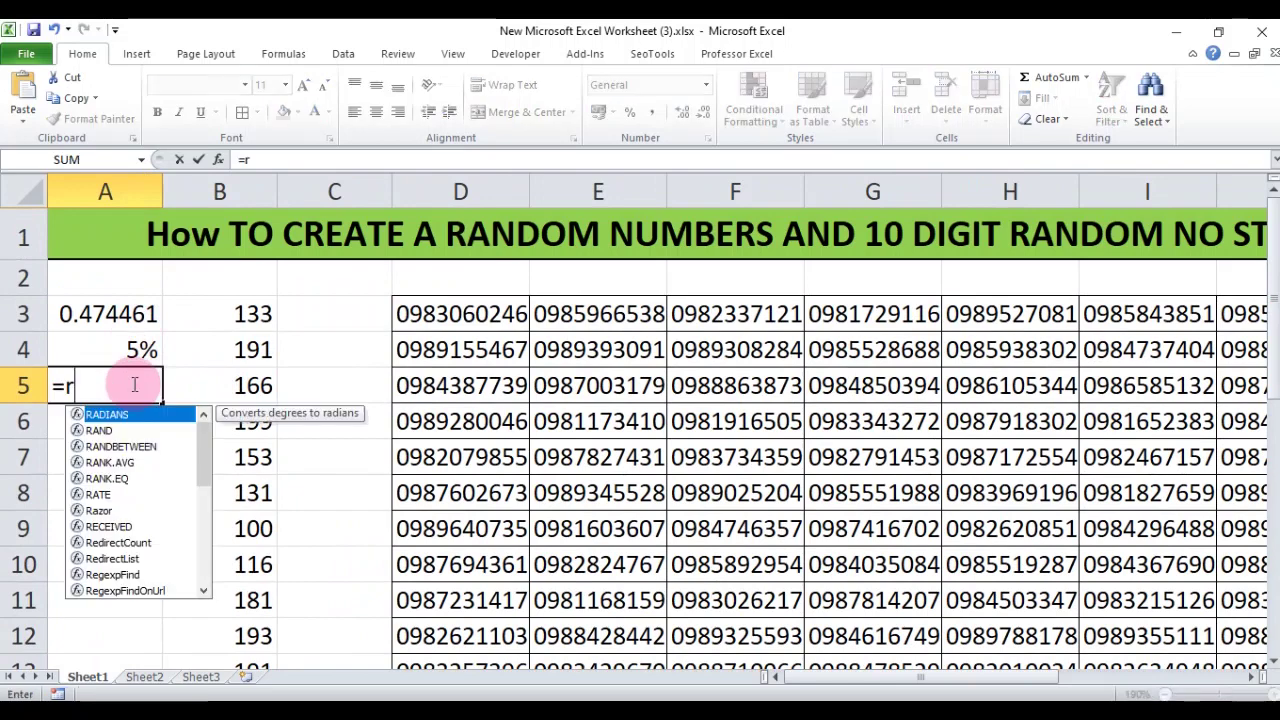
text(and()
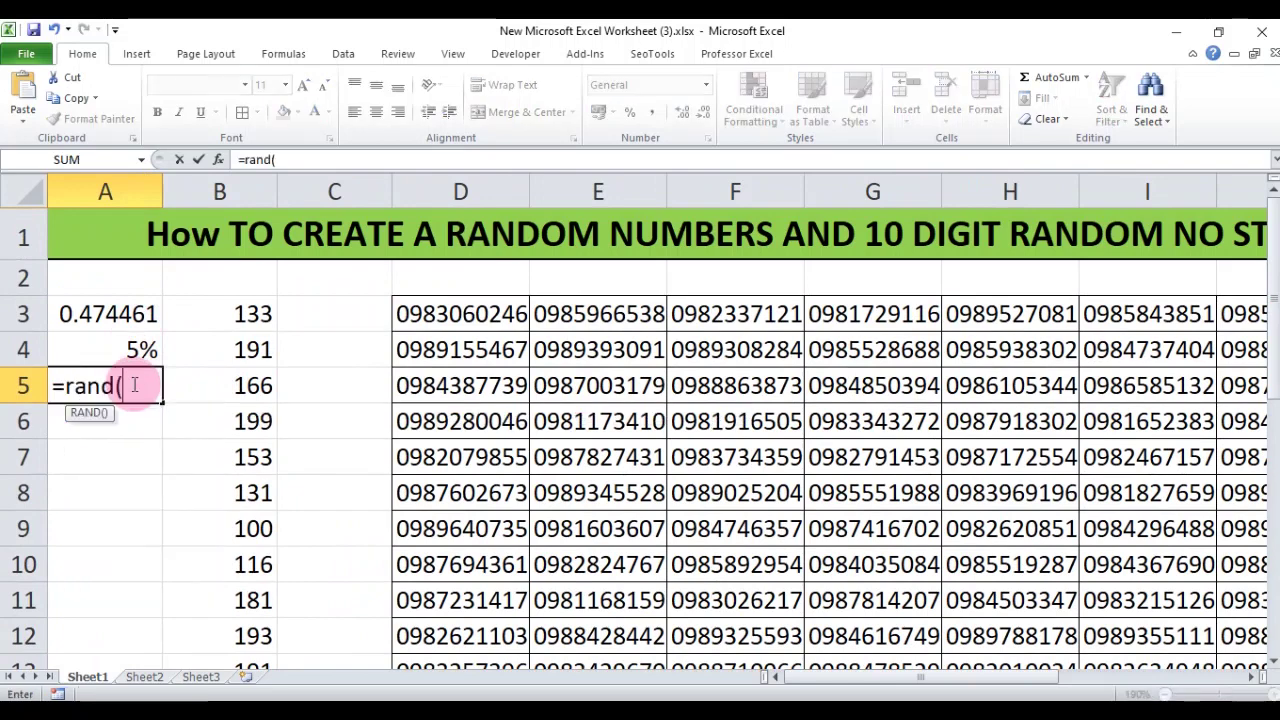
key(Return)
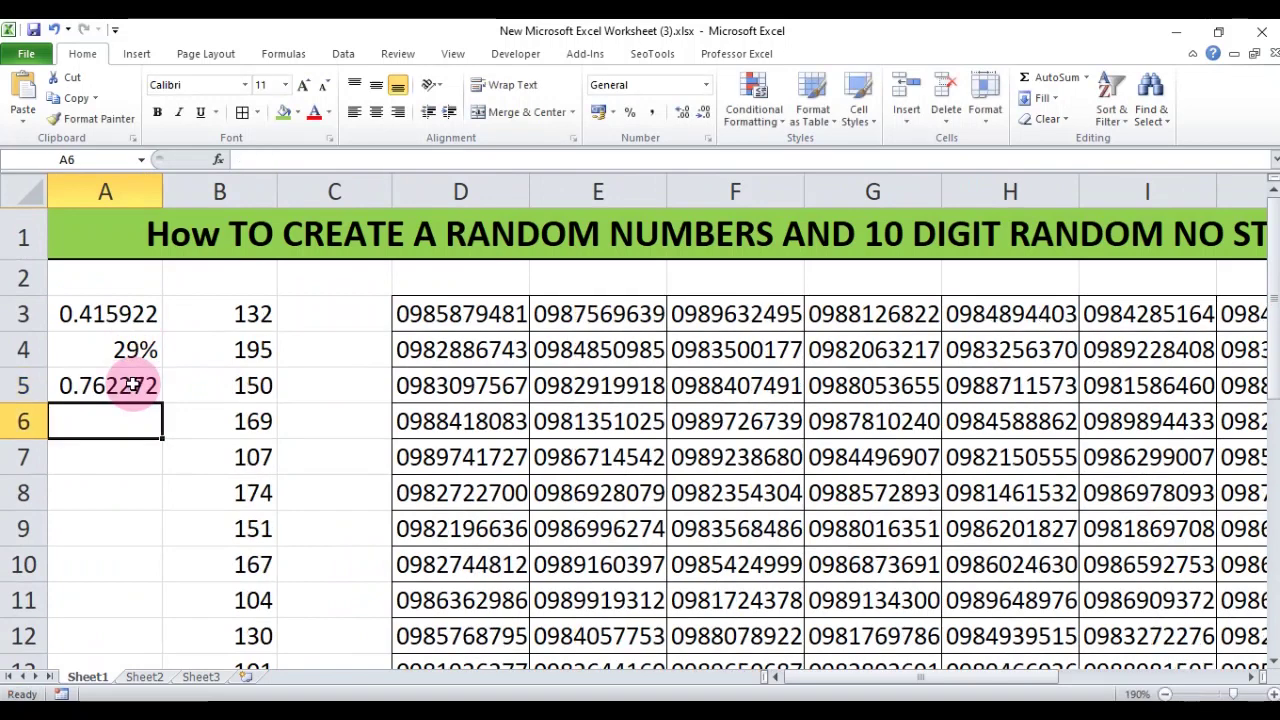
click(133, 388)
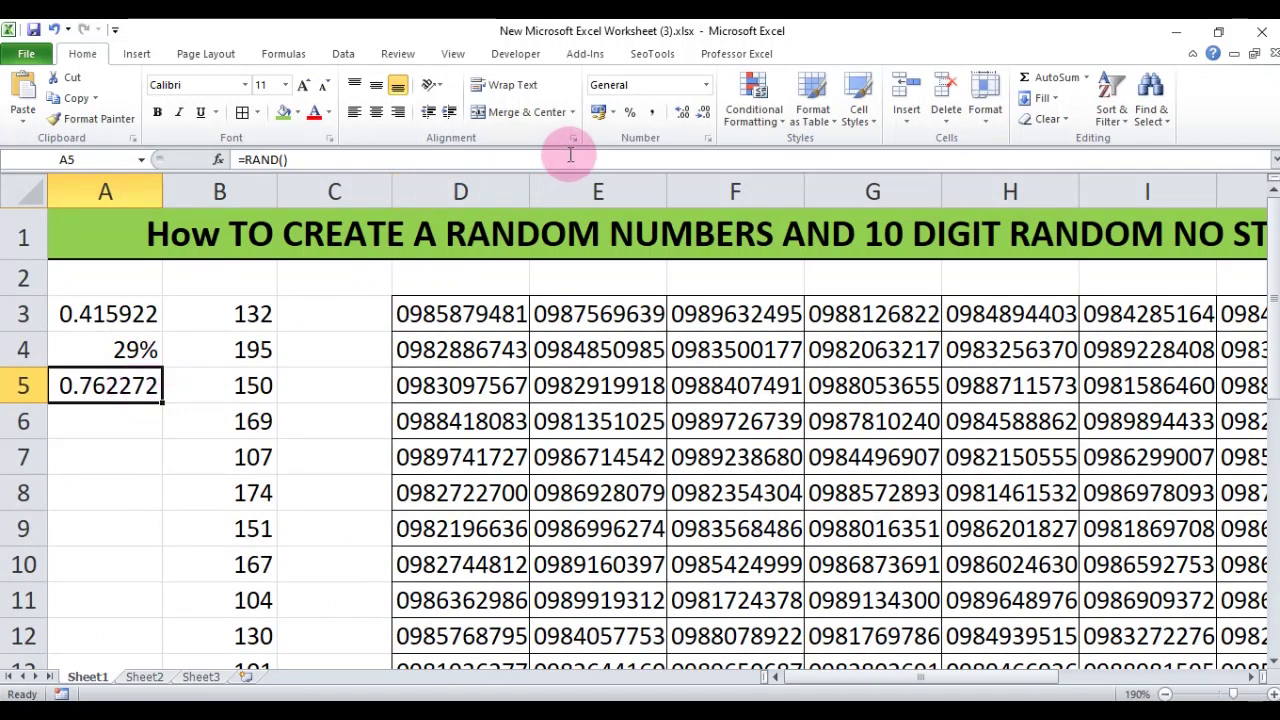
click(629, 117)
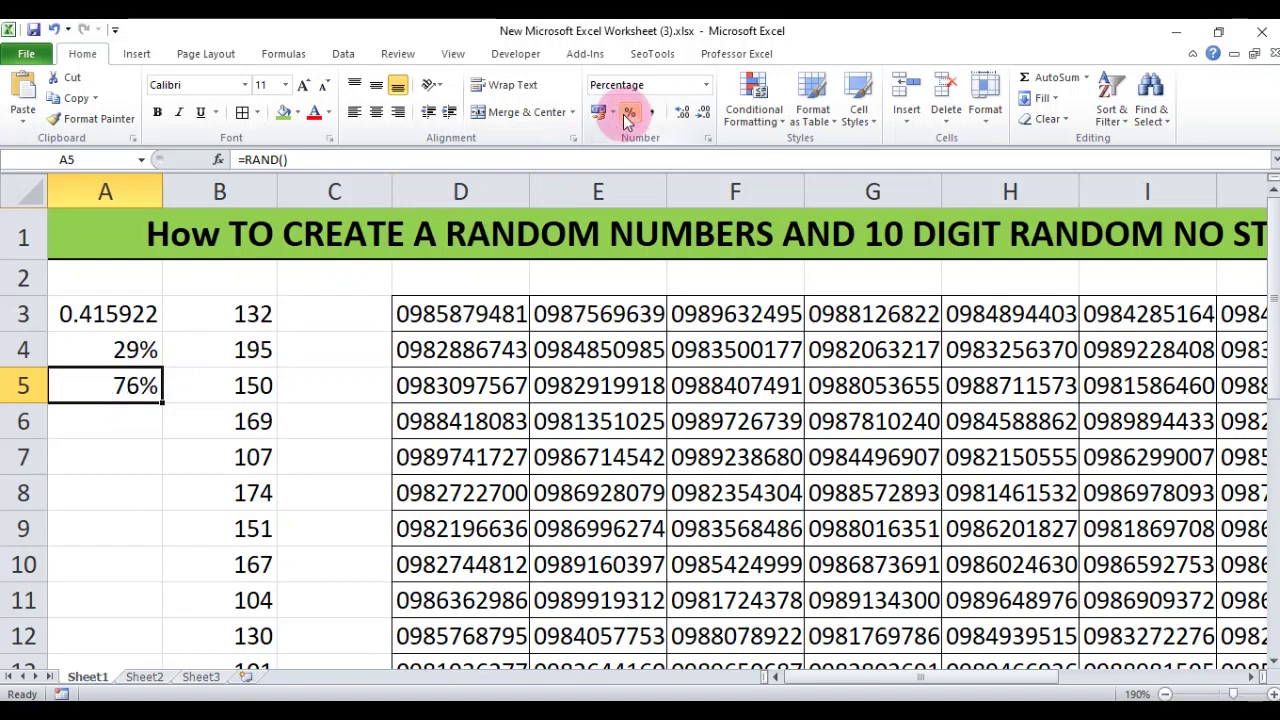
click(118, 318)
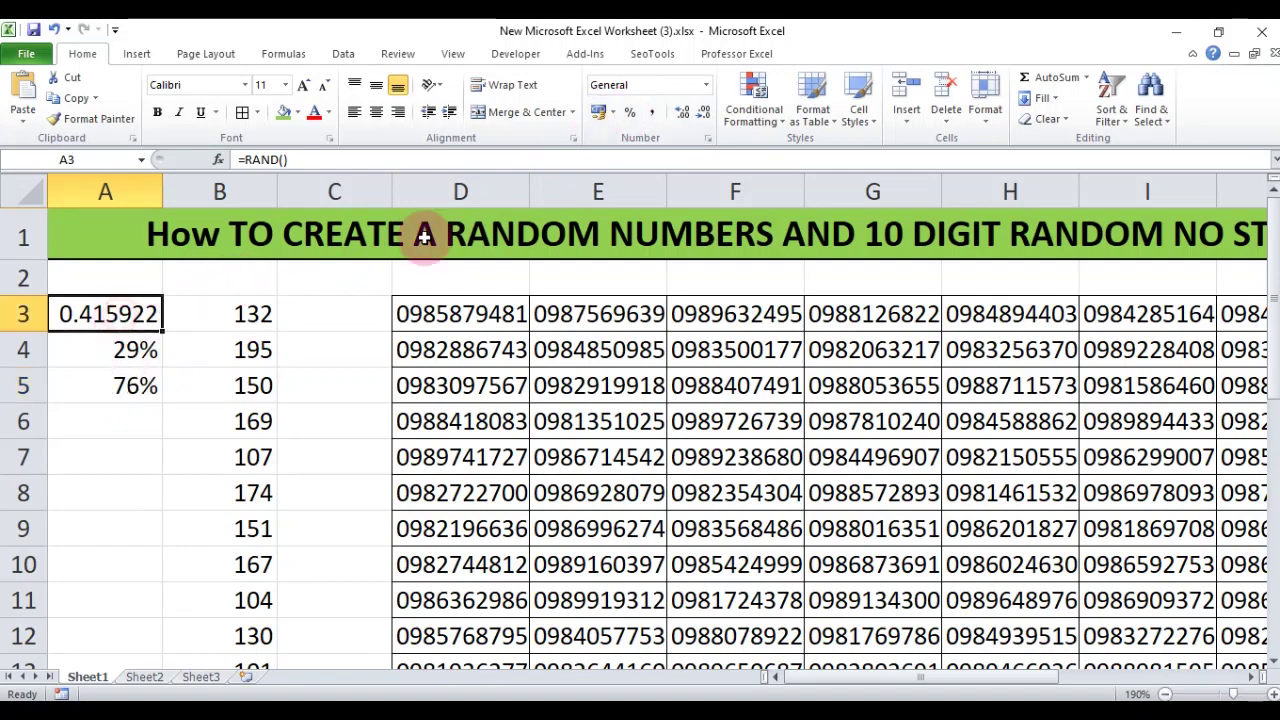
Step: Format A3 as a percentage and fill its RAND formula down to A19
click(630, 112)
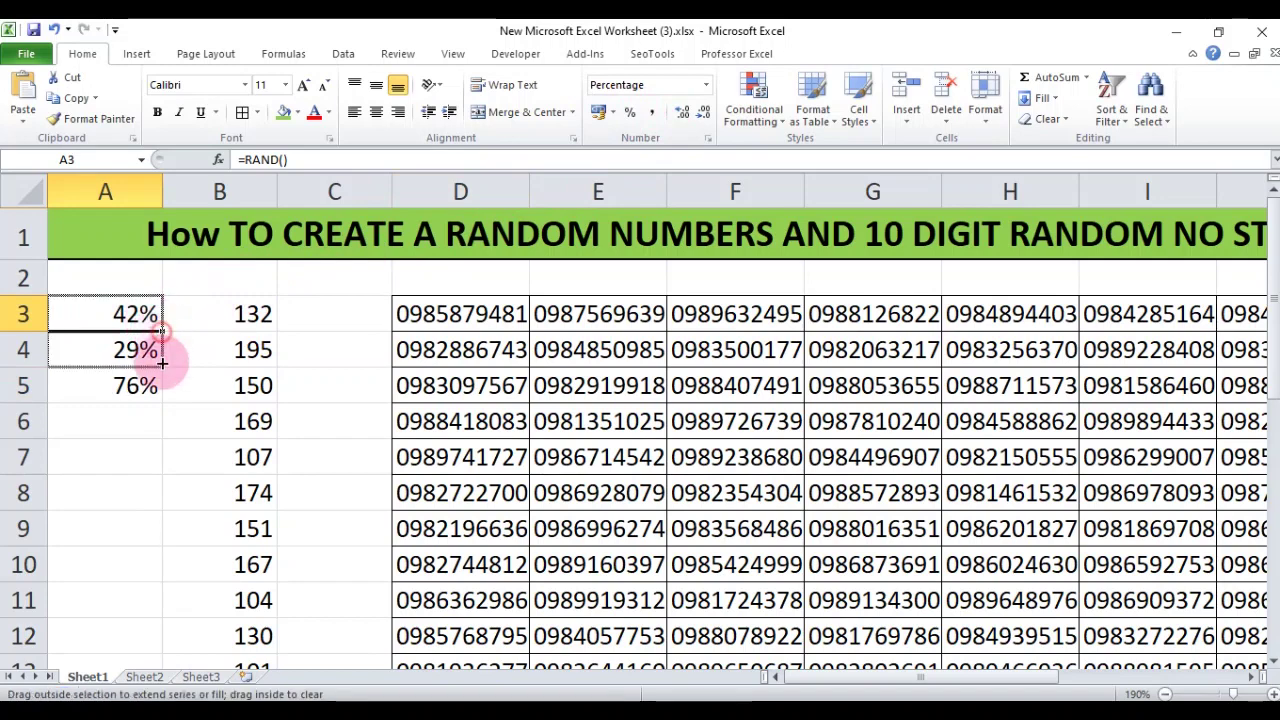
mouse_move(161, 332)
mouse_down()
mouse_move(155, 660)
mouse_move(171, 603)
mouse_up()
scroll(171, 560, up, 1)
scroll(152, 478, up, 2)
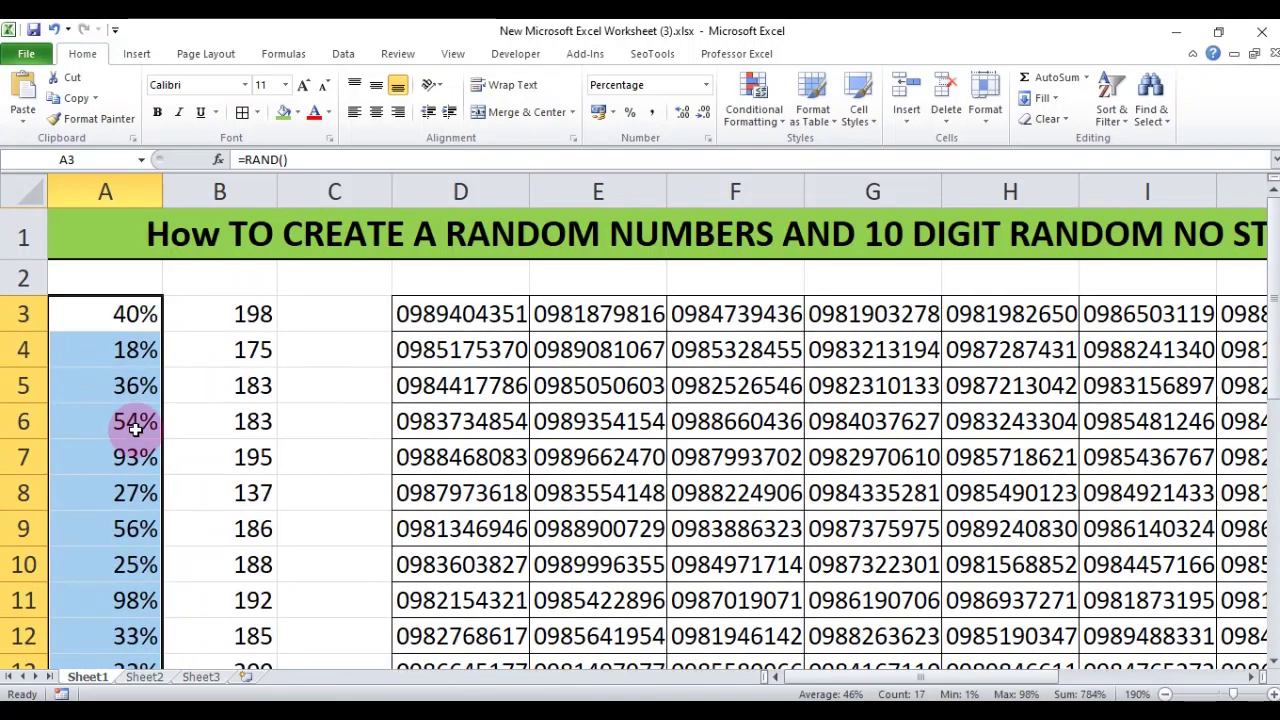
scroll(135, 428, down, 1)
scroll(135, 428, down, 2)
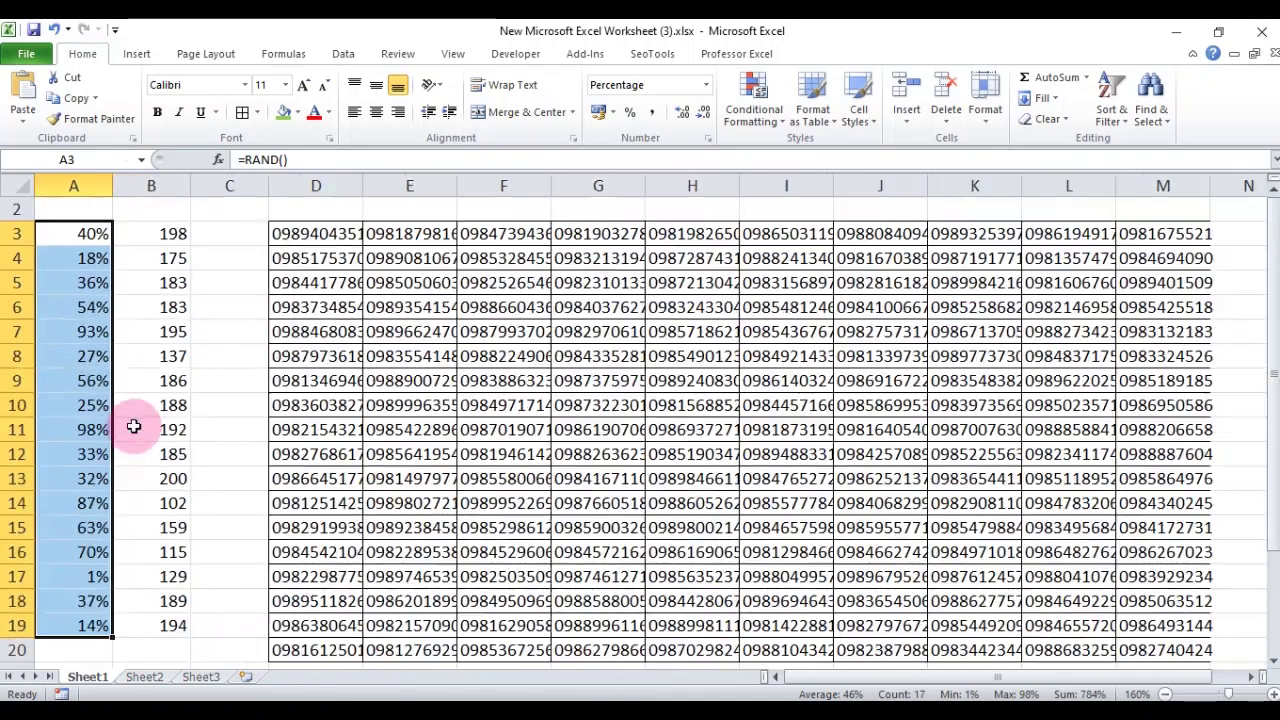
scroll(133, 426, down, 2)
scroll(133, 426, up, 1)
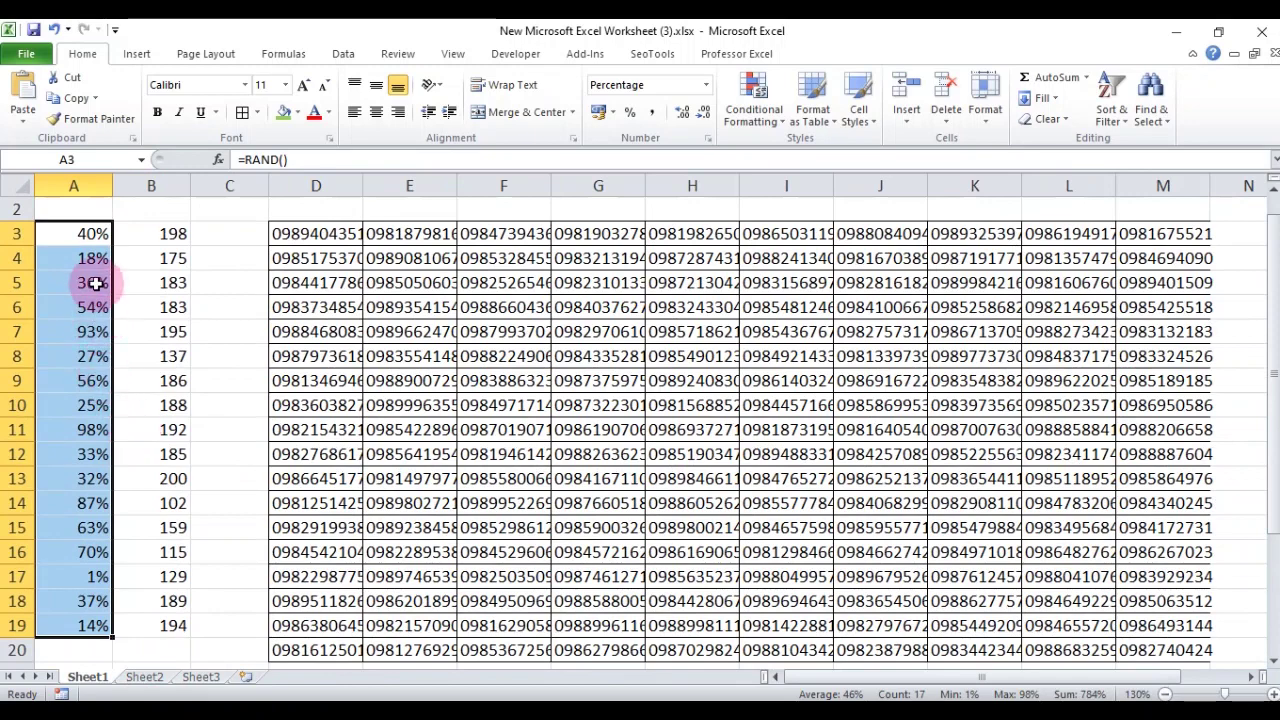
Step: Recalculate the sheet three times with F9 to show the random values change
click(143, 238)
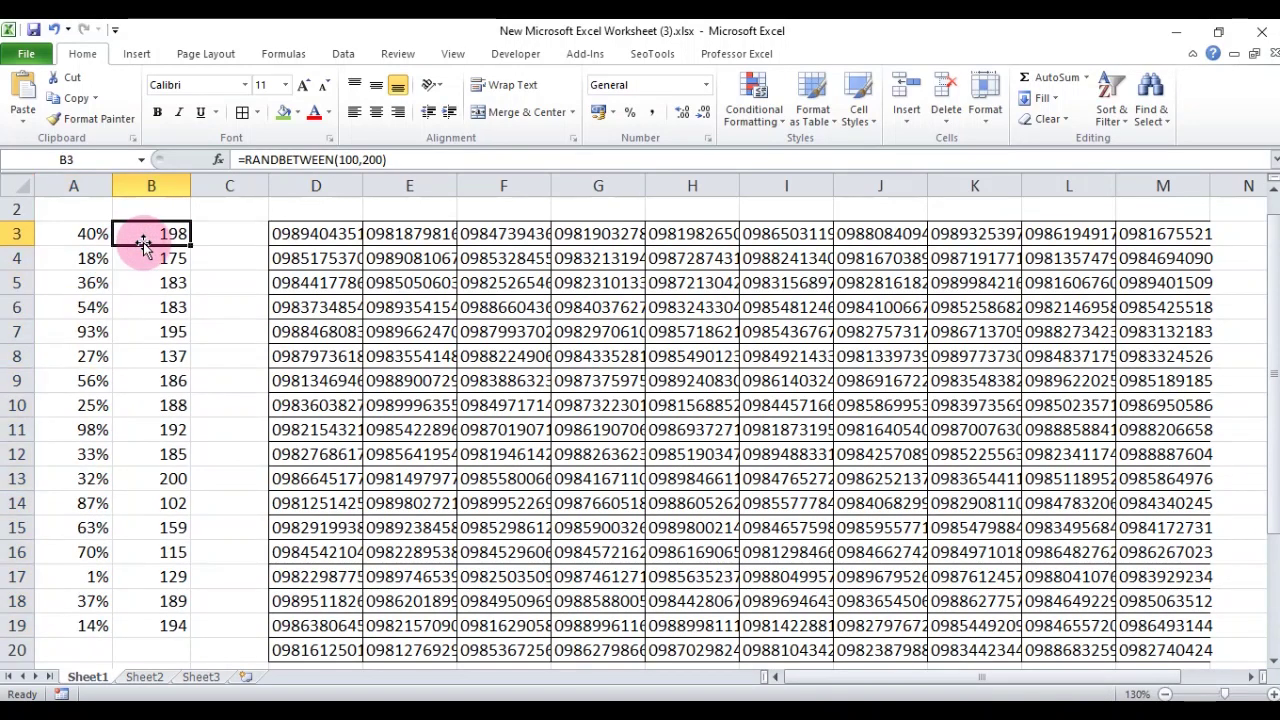
key(F9)
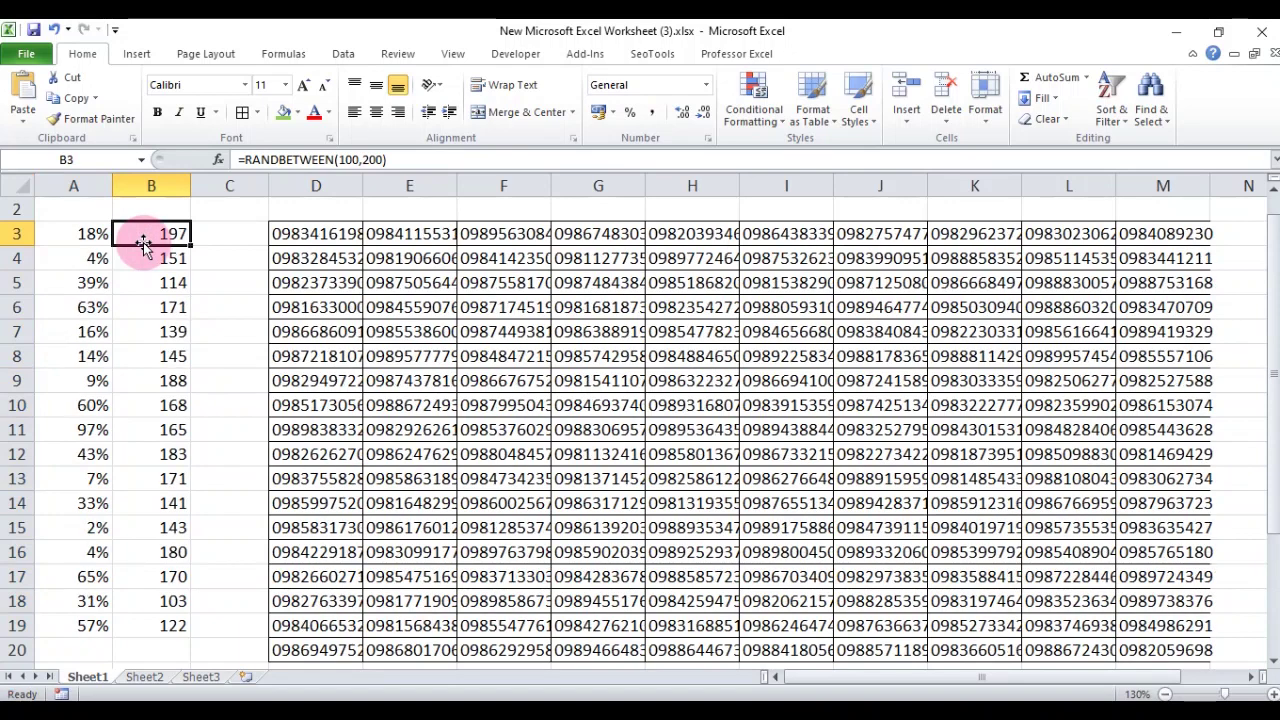
key(F9)
key(F9)
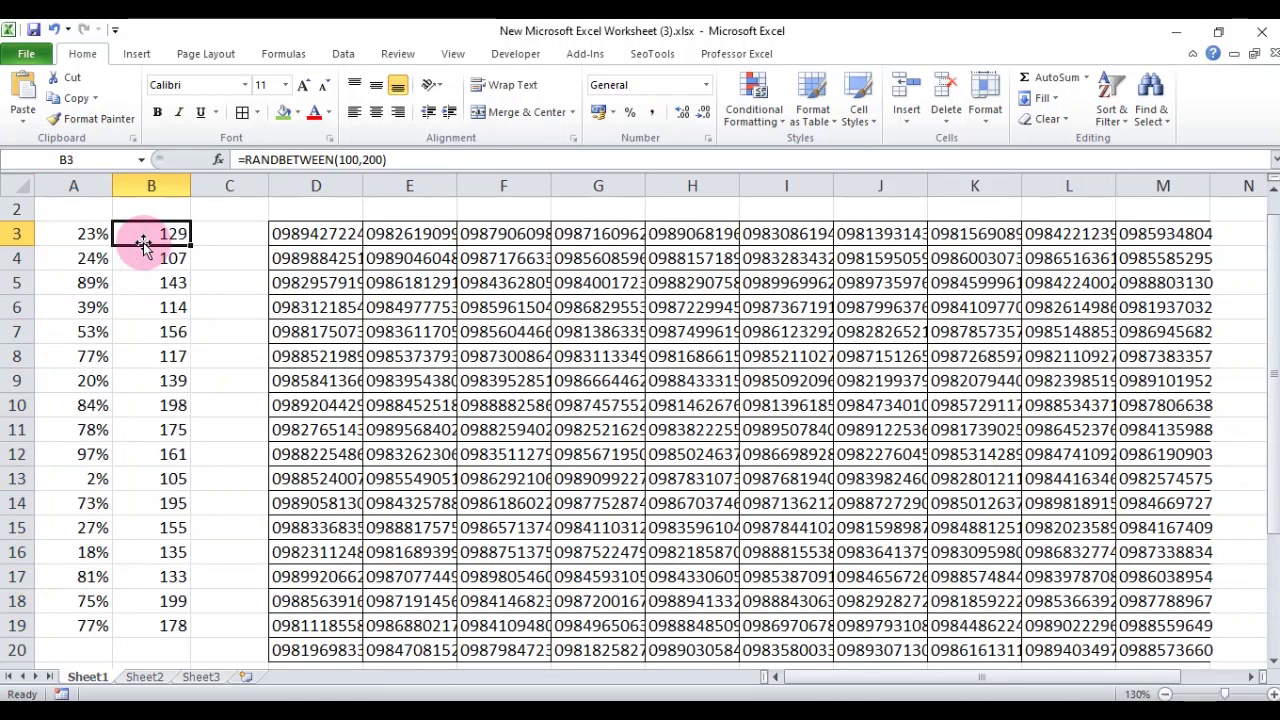
key(F9)
scroll(100, 270, up, 1)
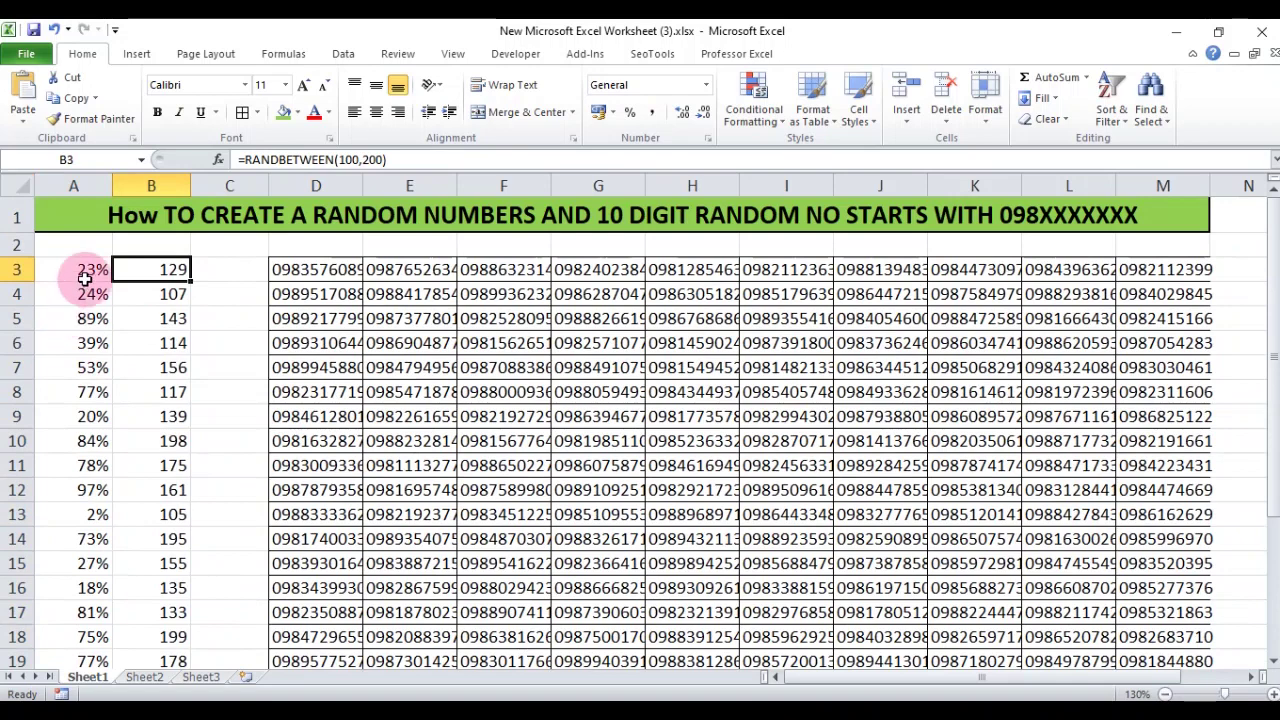
Step: Copy A3:A19 and paste it back as values so the percentages become fixed
mouse_move(85, 270)
mouse_down()
mouse_move(61, 690)
mouse_move(68, 626)
mouse_up()
key(ctrl+c)
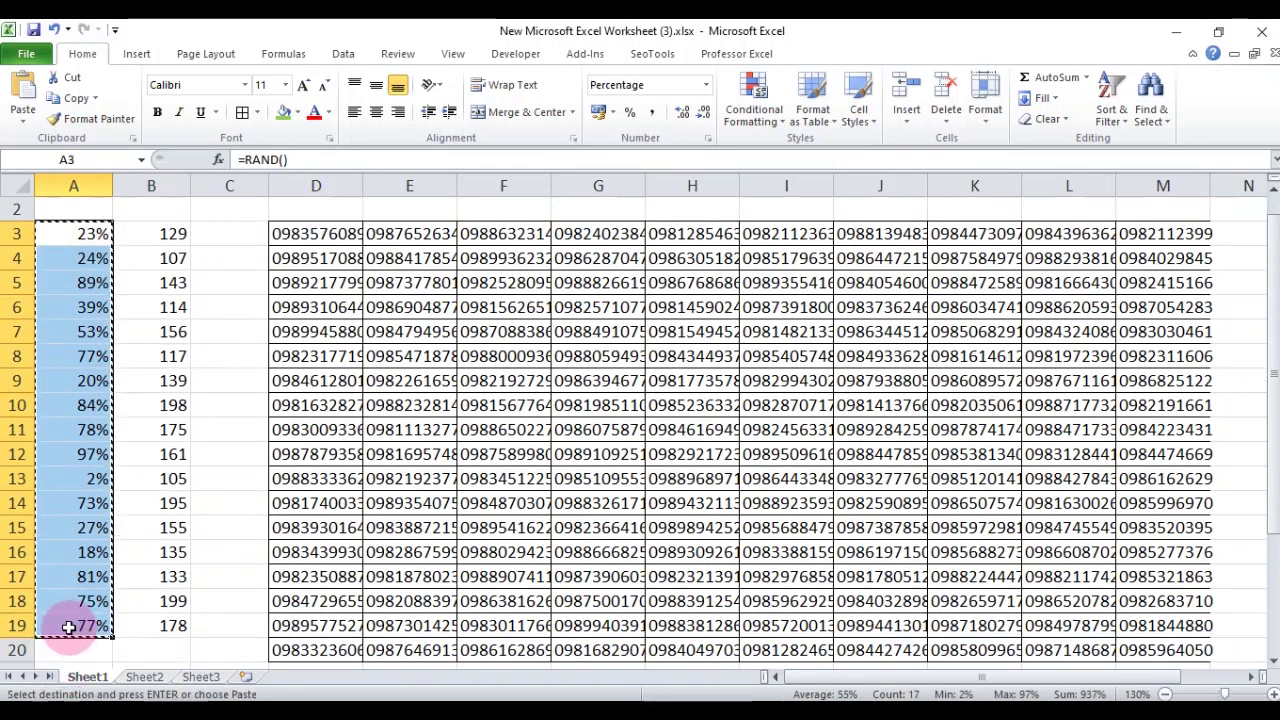
scroll(72, 450, up, 1)
right_click(64, 264)
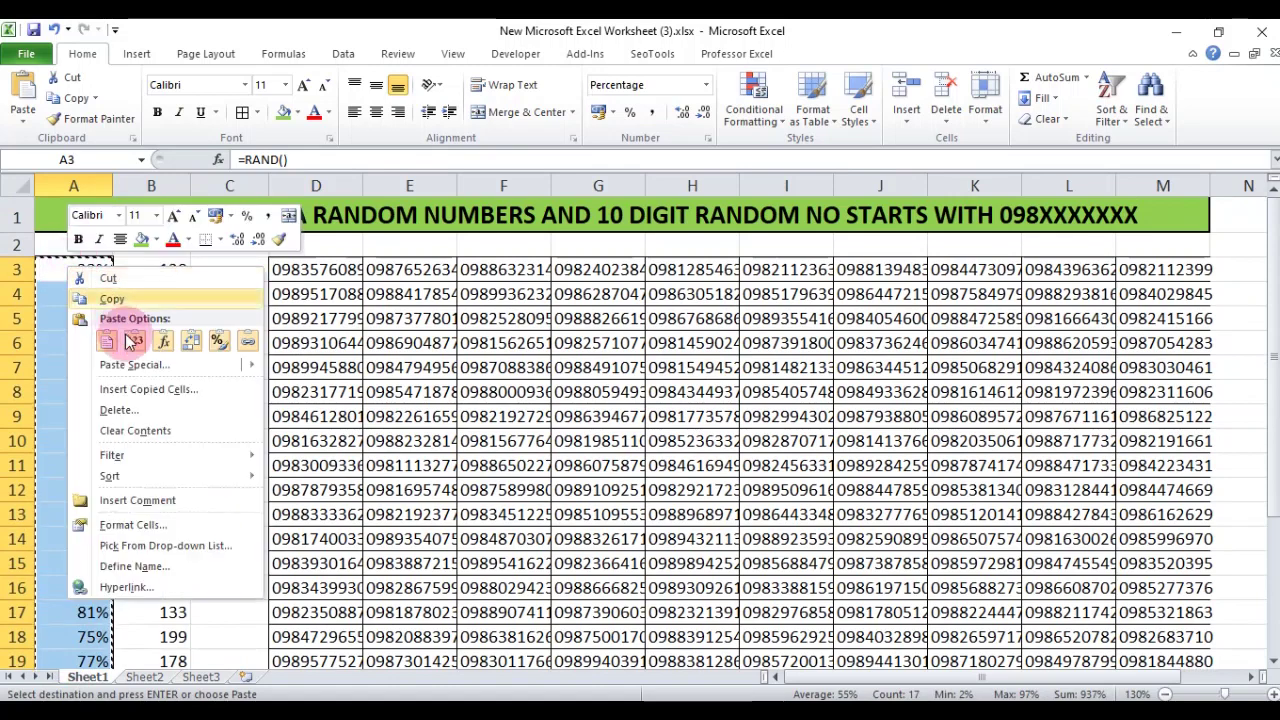
click(134, 343)
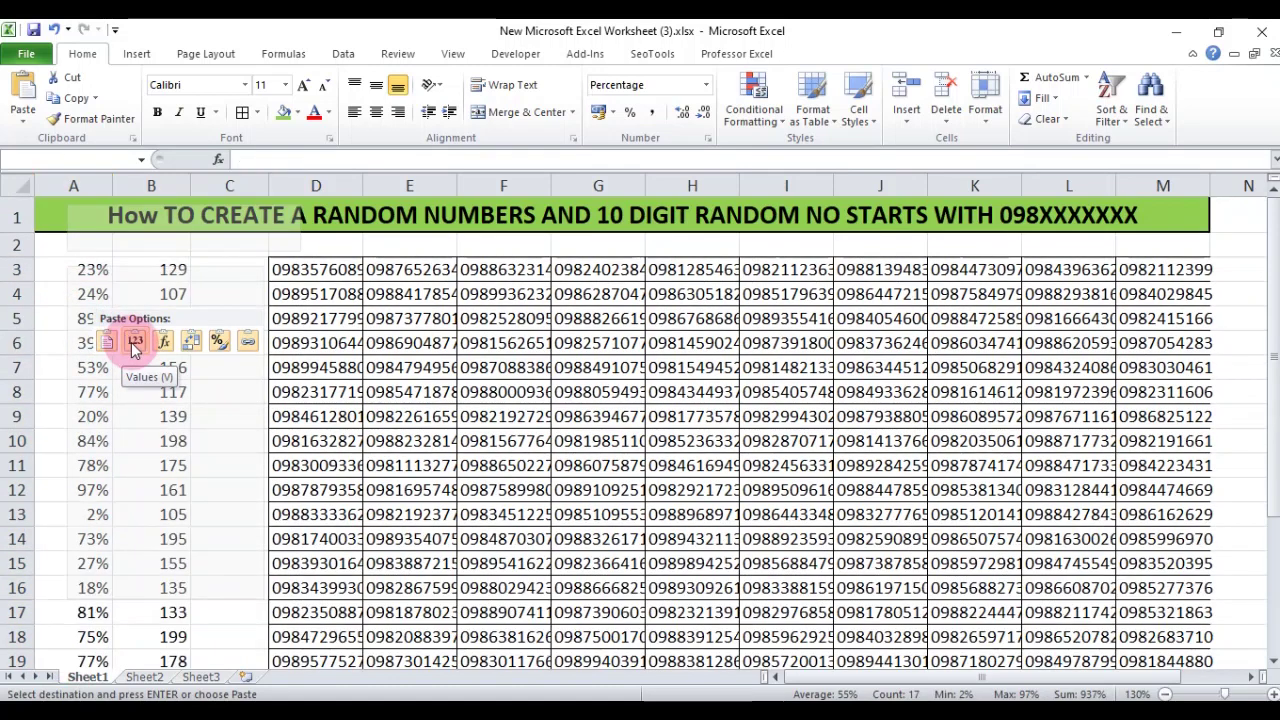
click(134, 343)
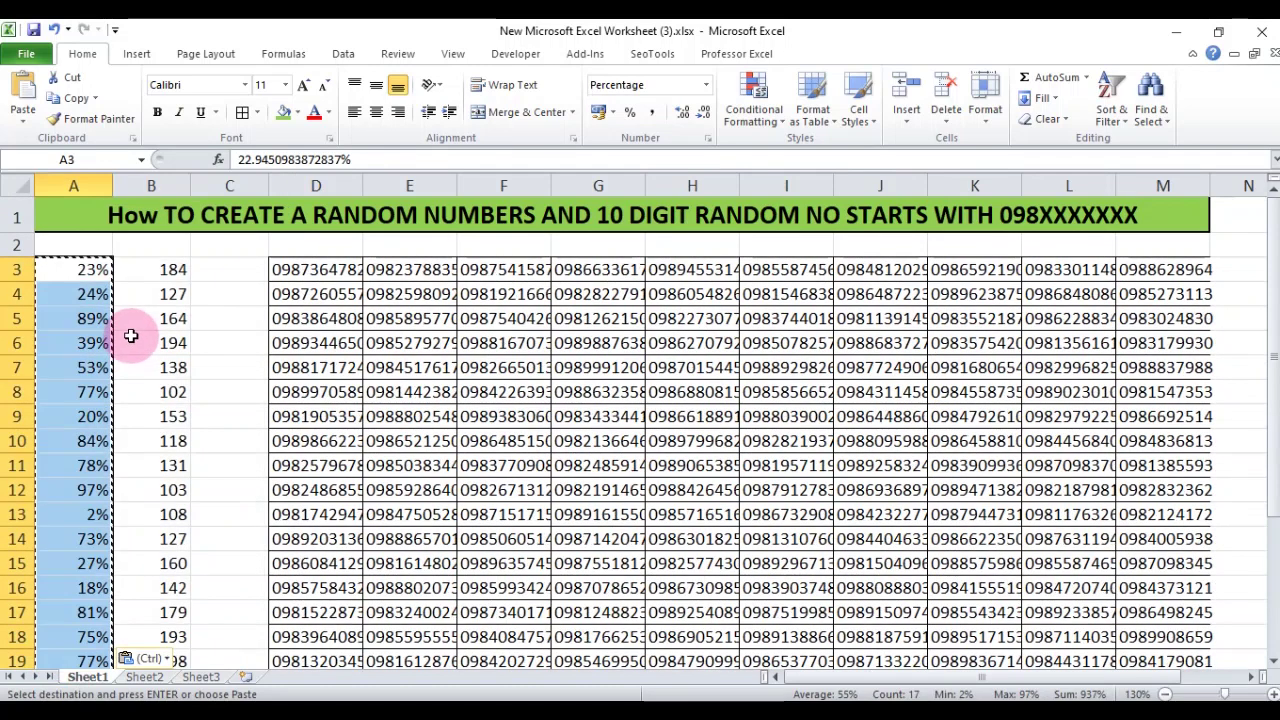
Step: Recalculate three times with F9 to confirm column A no longer changes
click(138, 322)
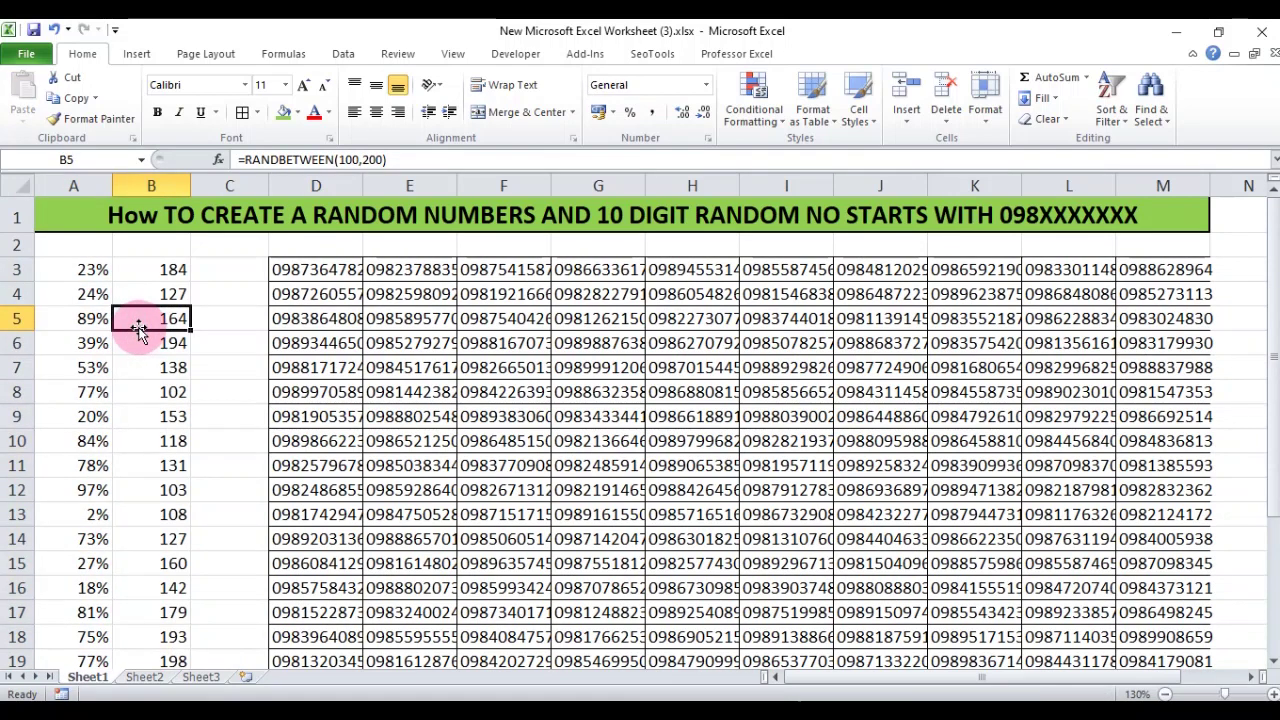
key(F9)
key(F9)
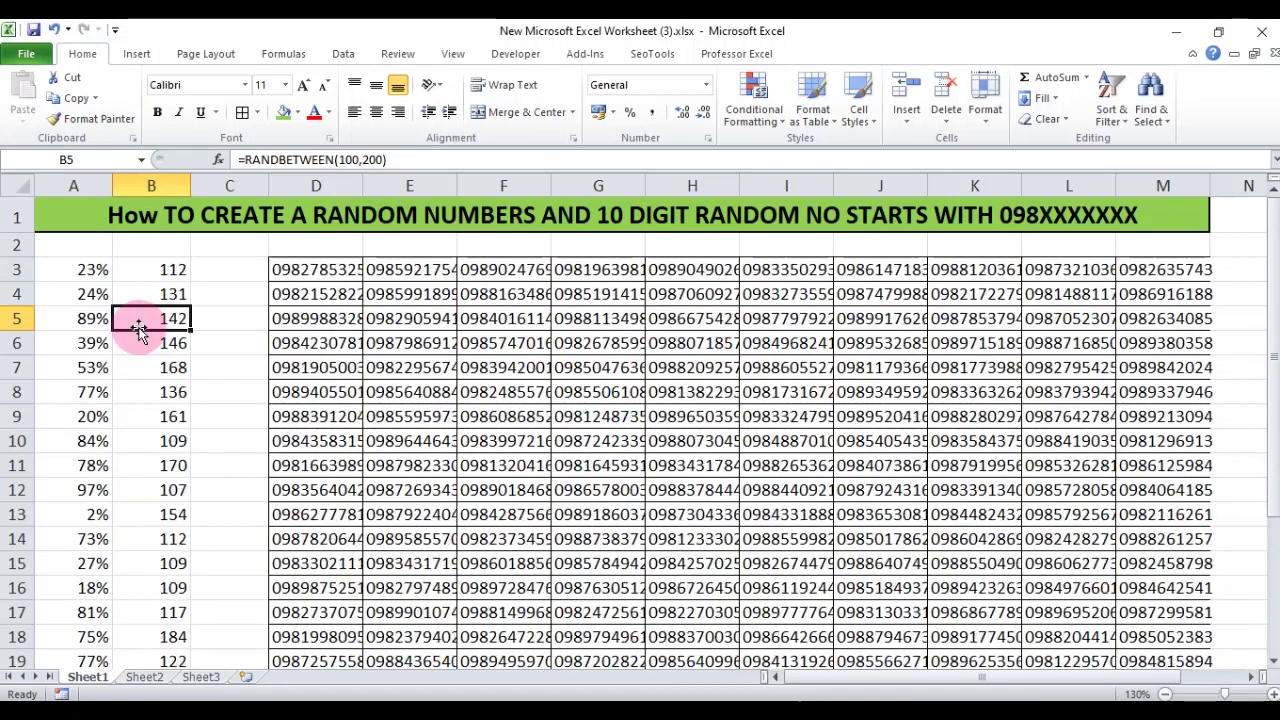
key(F9)
key(F9)
key(F9)
key(F9)
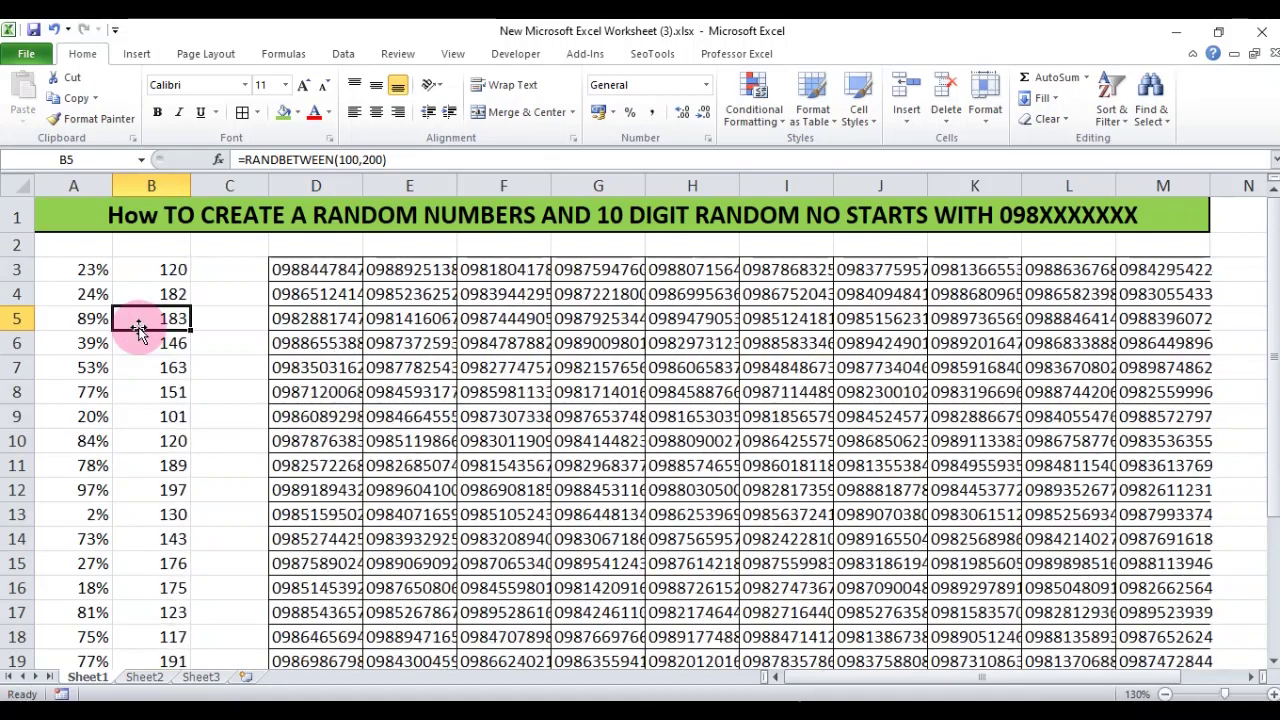
key(F9)
Step: Zoom to 175% and recalculate, checking A3 is fixed while B3 holds RANDBETWEEN
ctrl+scroll(138, 330, up, 2)
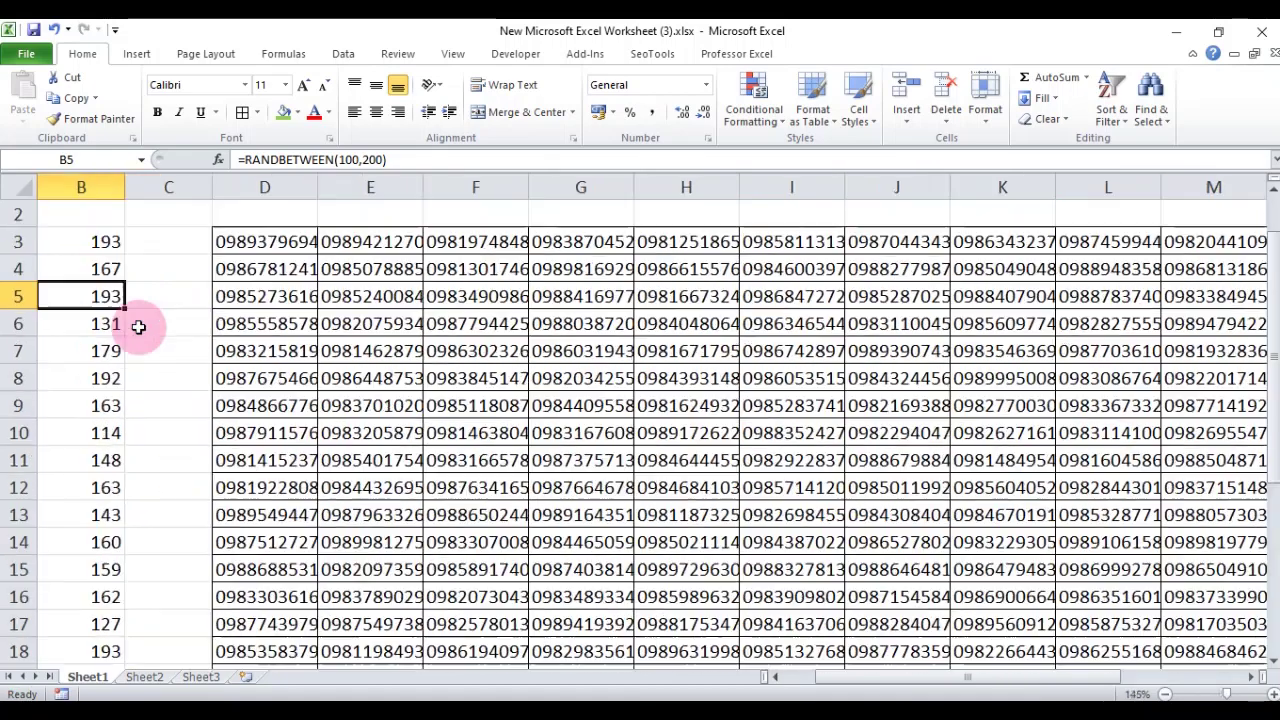
ctrl+scroll(135, 325, up, 1)
scroll(138, 300, up, 1)
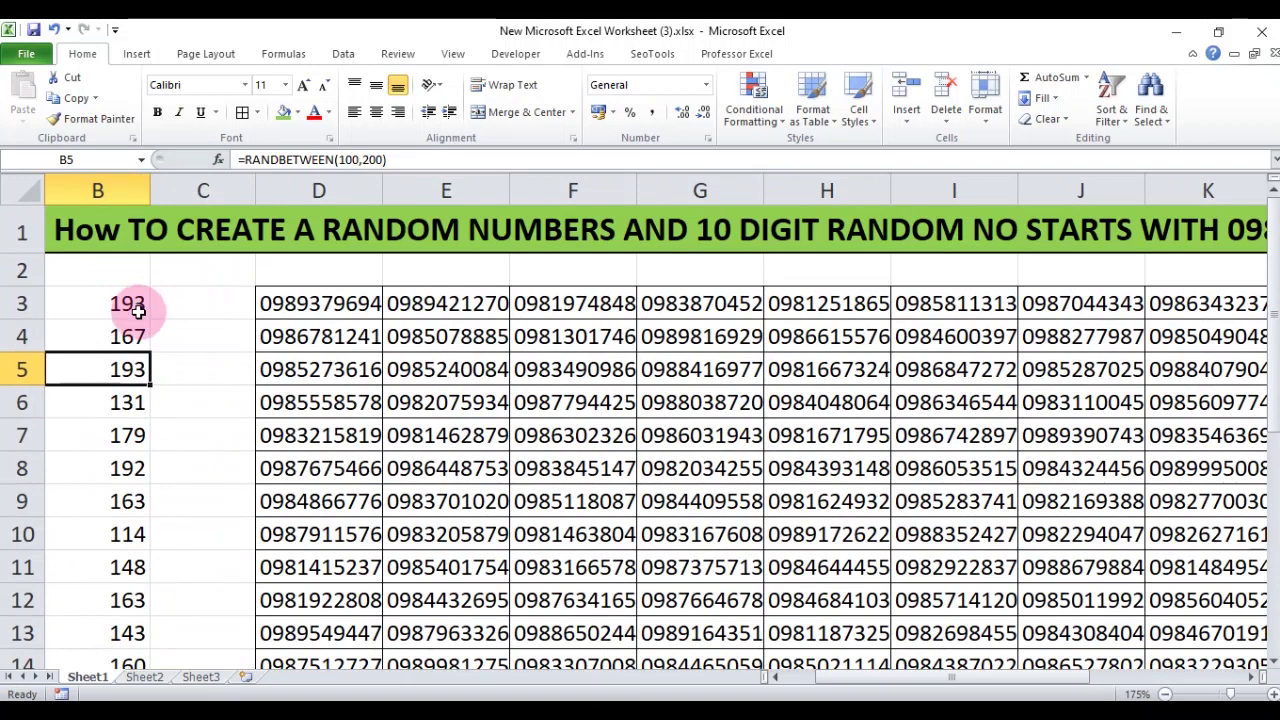
key(F9)
key(F9)
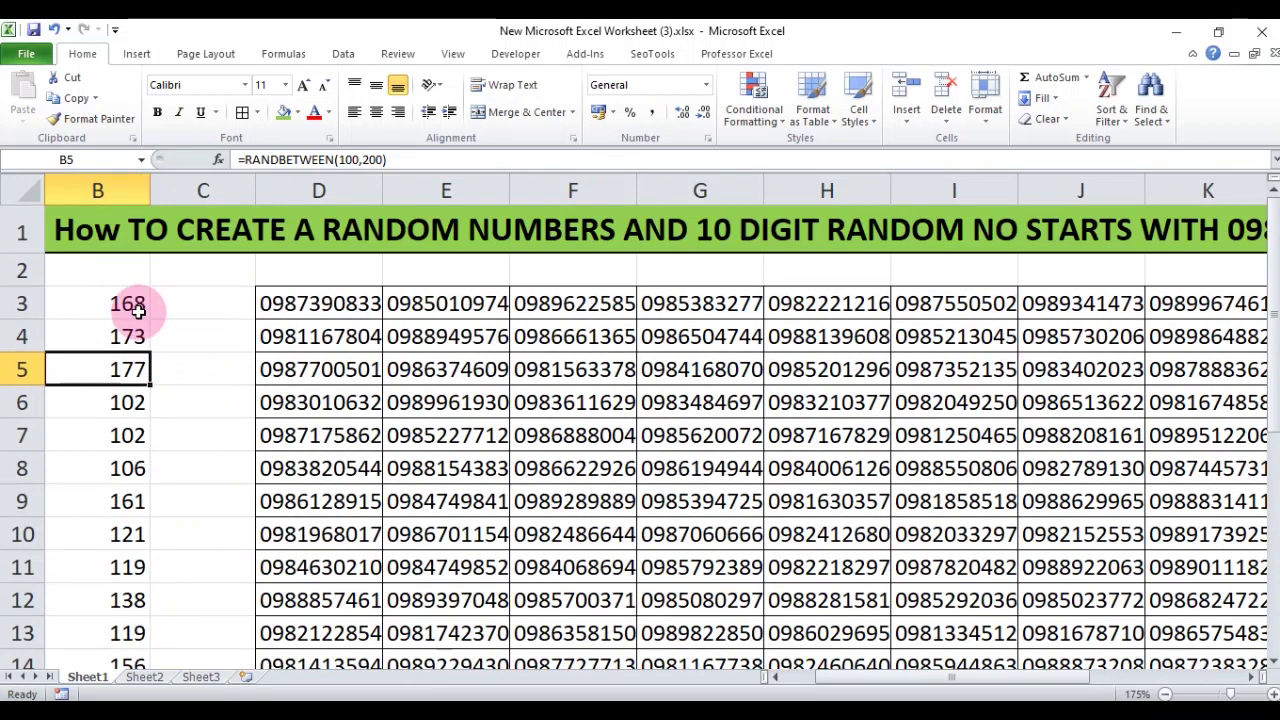
drag(943, 679, 846, 679)
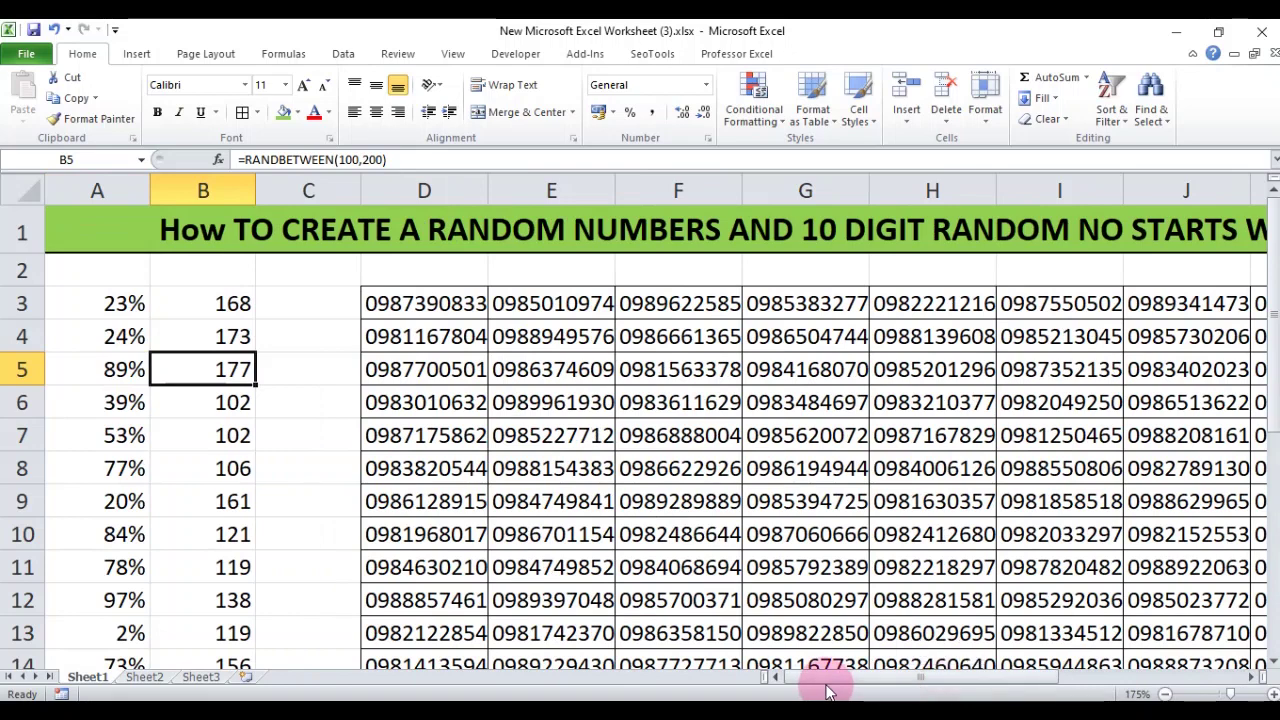
key(F9)
key(F9)
key(F9)
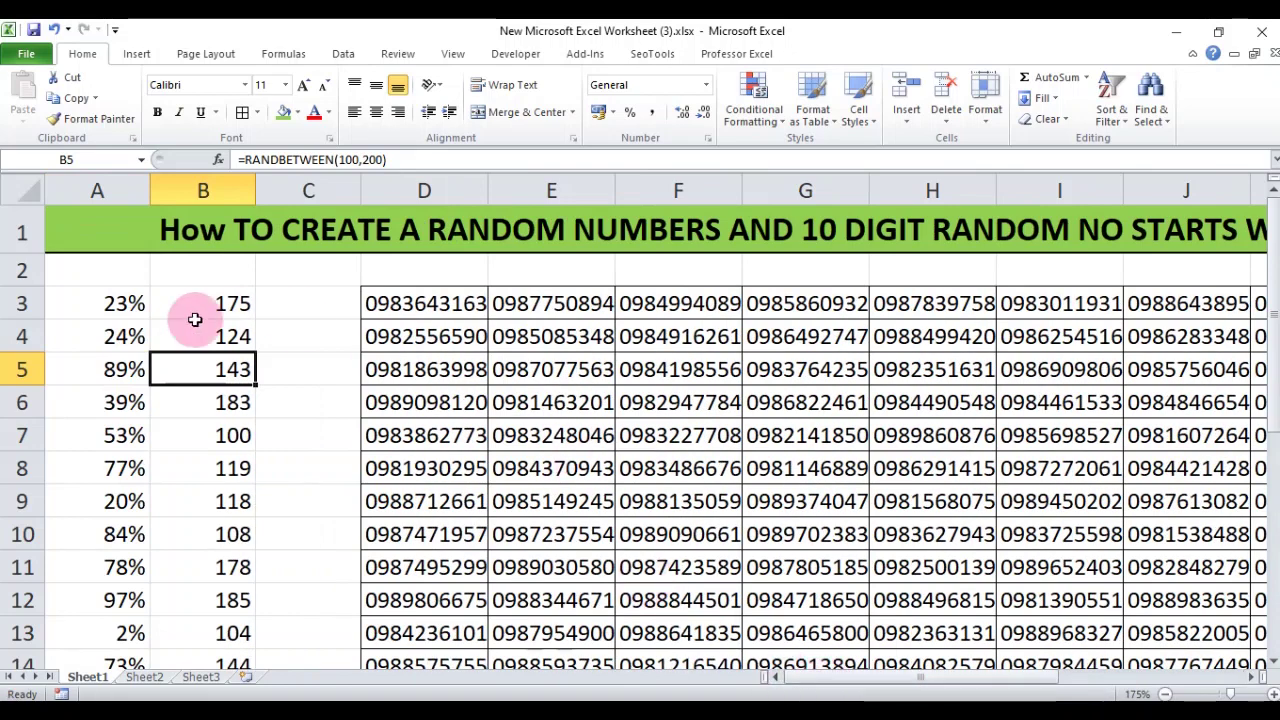
click(120, 303)
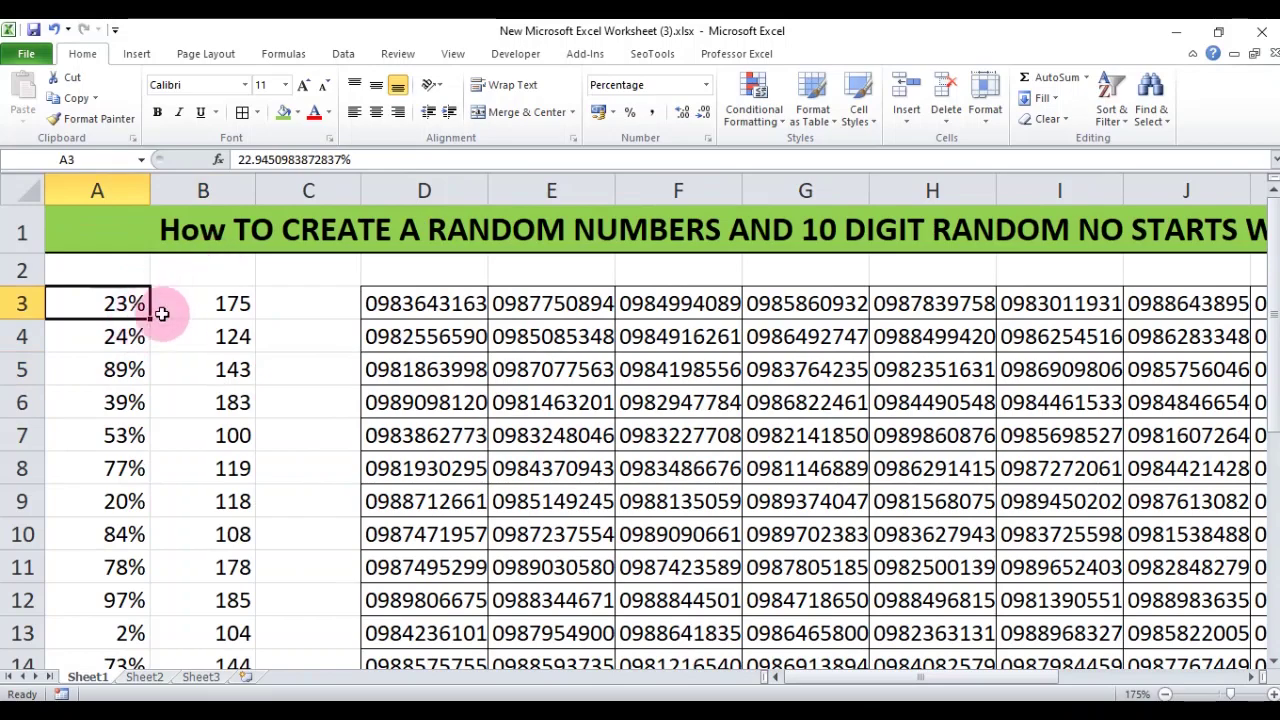
click(203, 310)
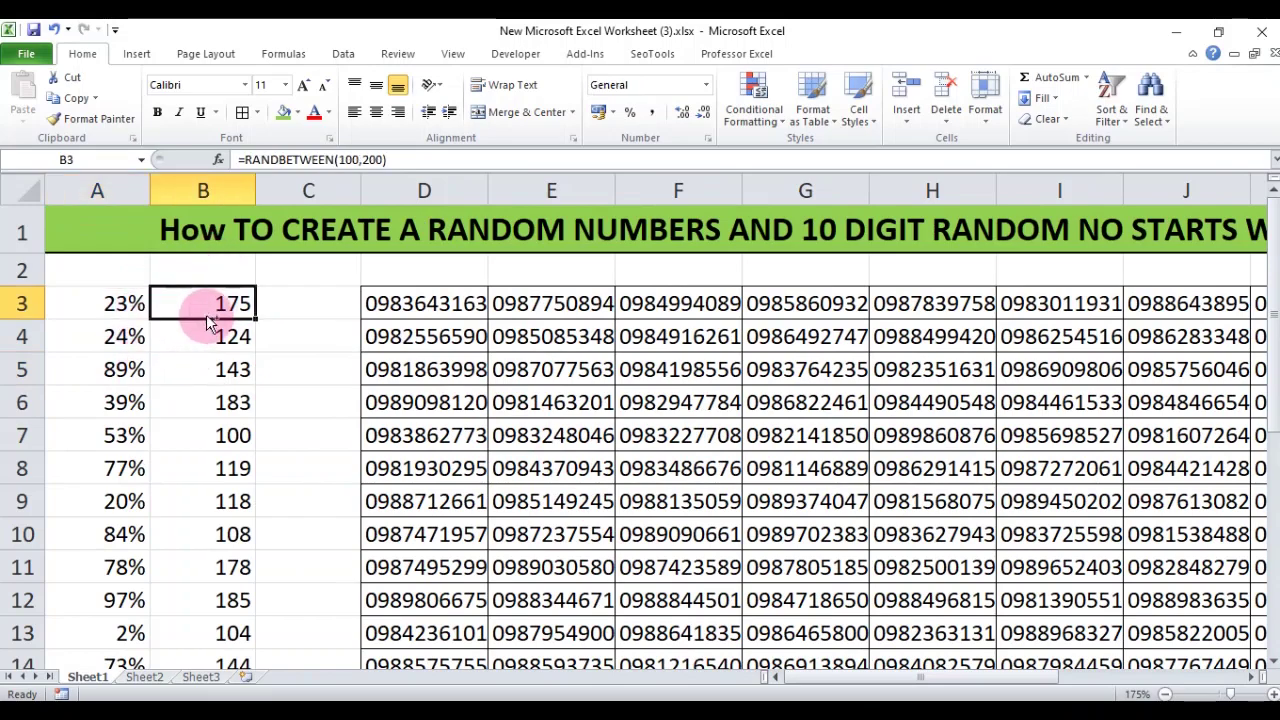
scroll(205, 320, down, 3)
scroll(205, 320, up, 3)
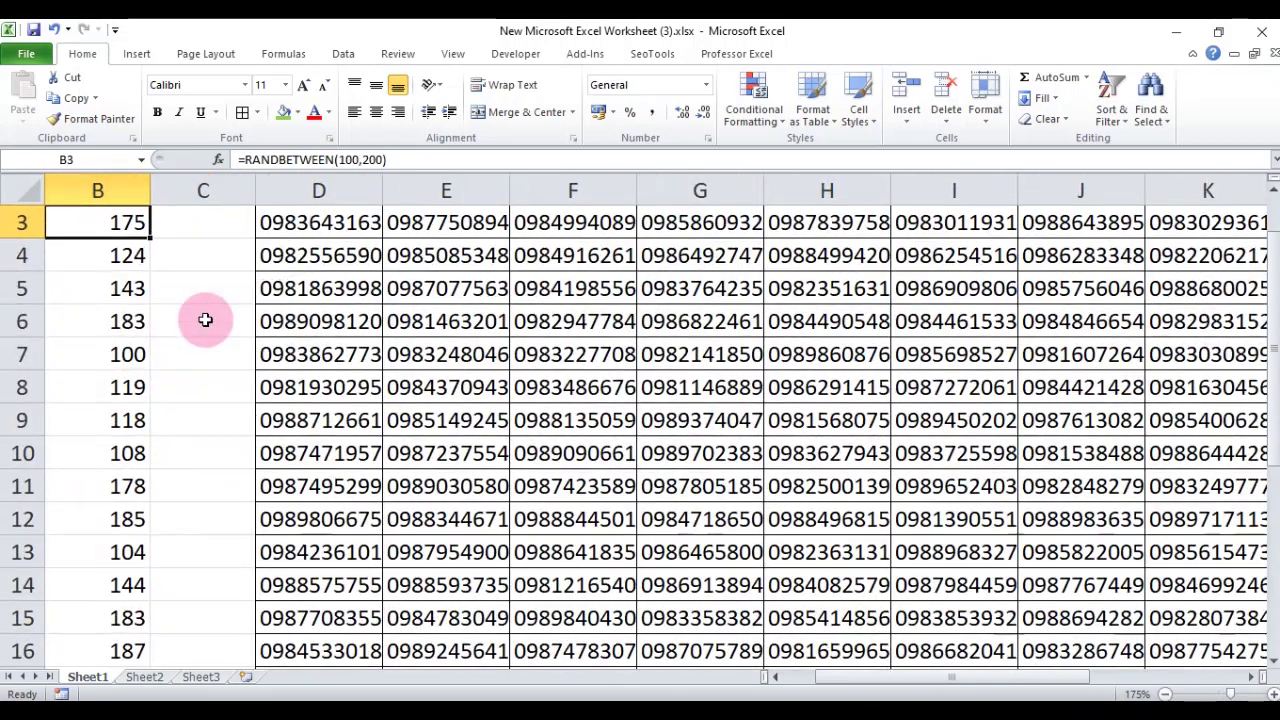
Step: Clear column B's random numbers from B3 downward
click(775, 677)
scroll(282, 373, up, 1)
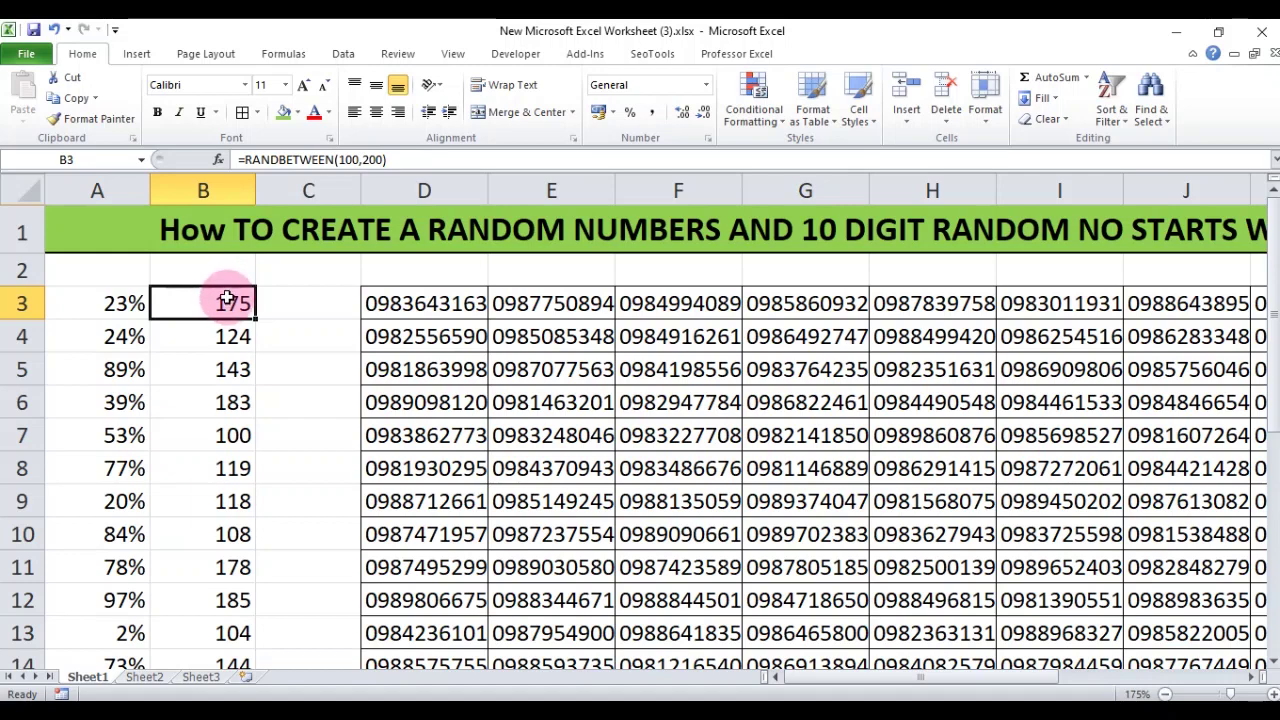
key(ctrl+shift+Down)
key(Delete)
scroll(200, 291, up, 2)
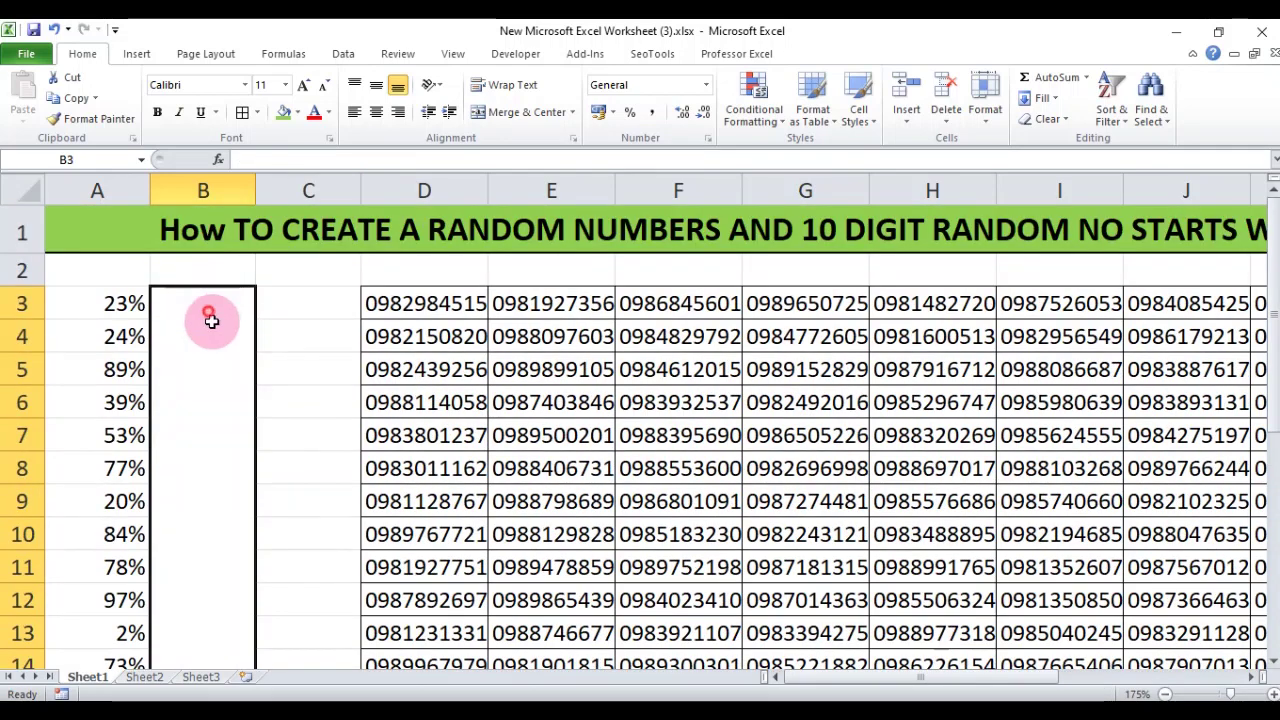
Step: Enter =RANDBETWEEN(500,700) in B3, which returns 698
click(210, 320)
text(=r)
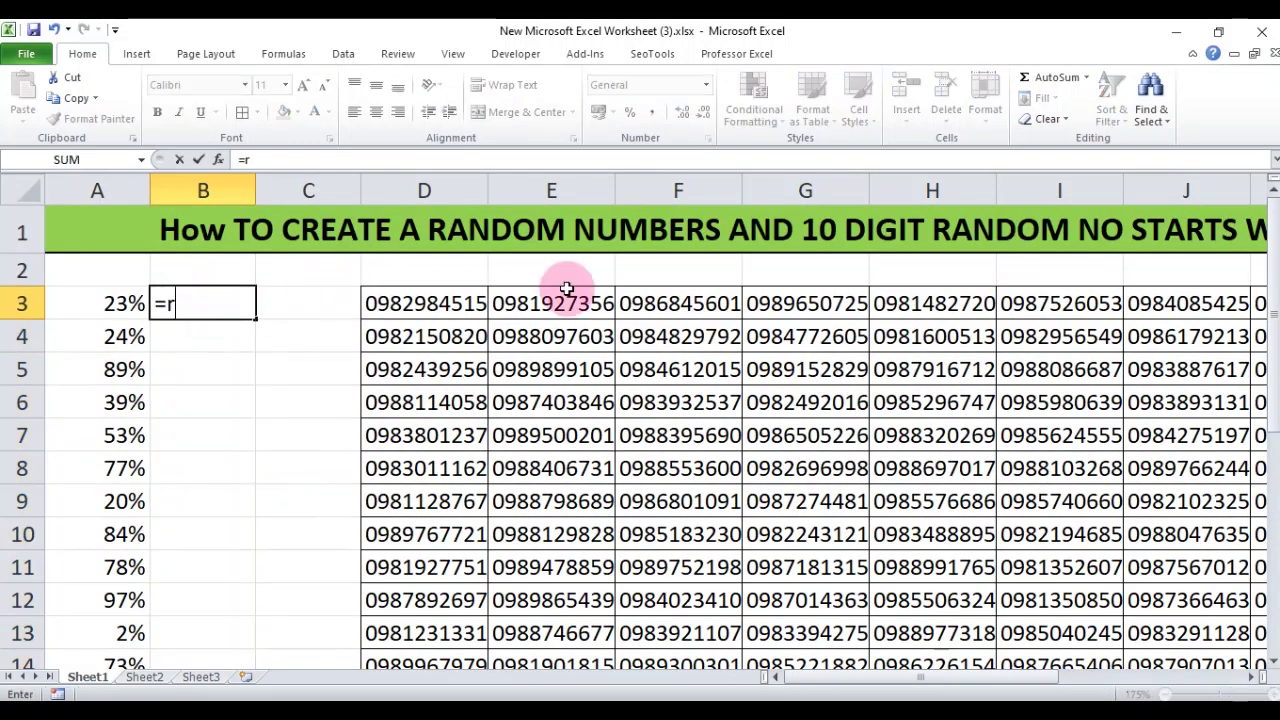
text(andb)
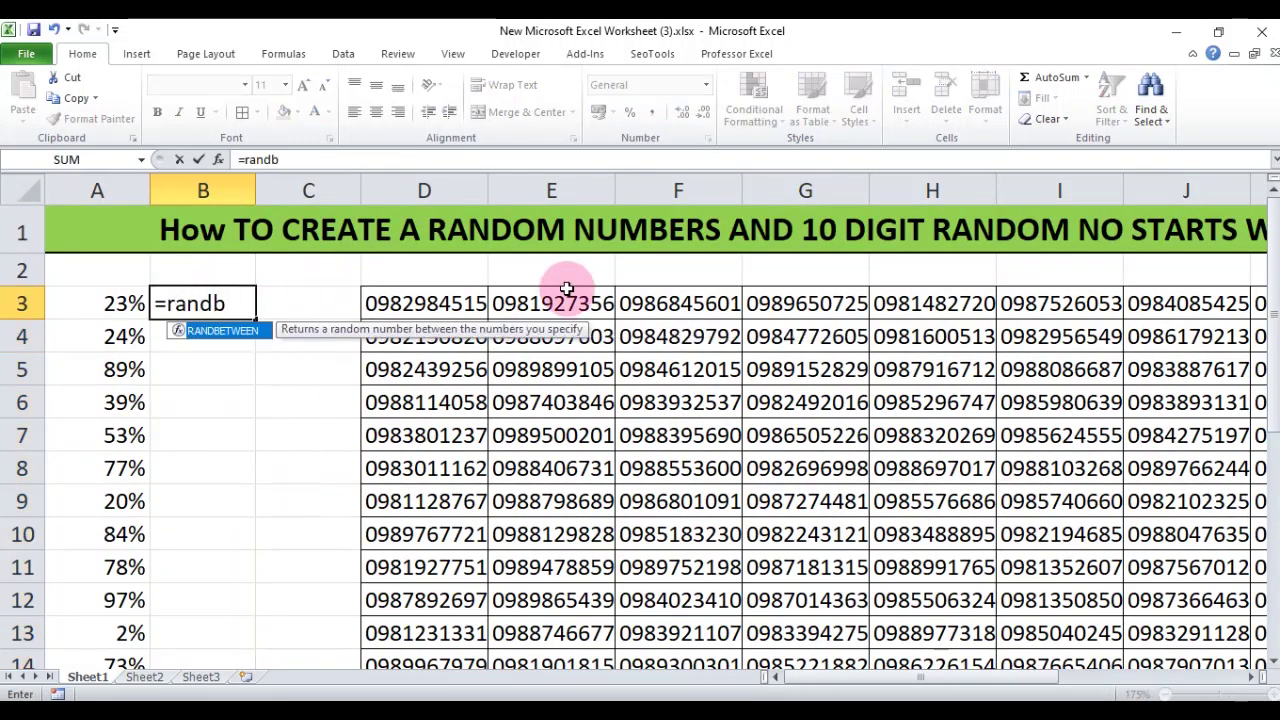
key(Tab)
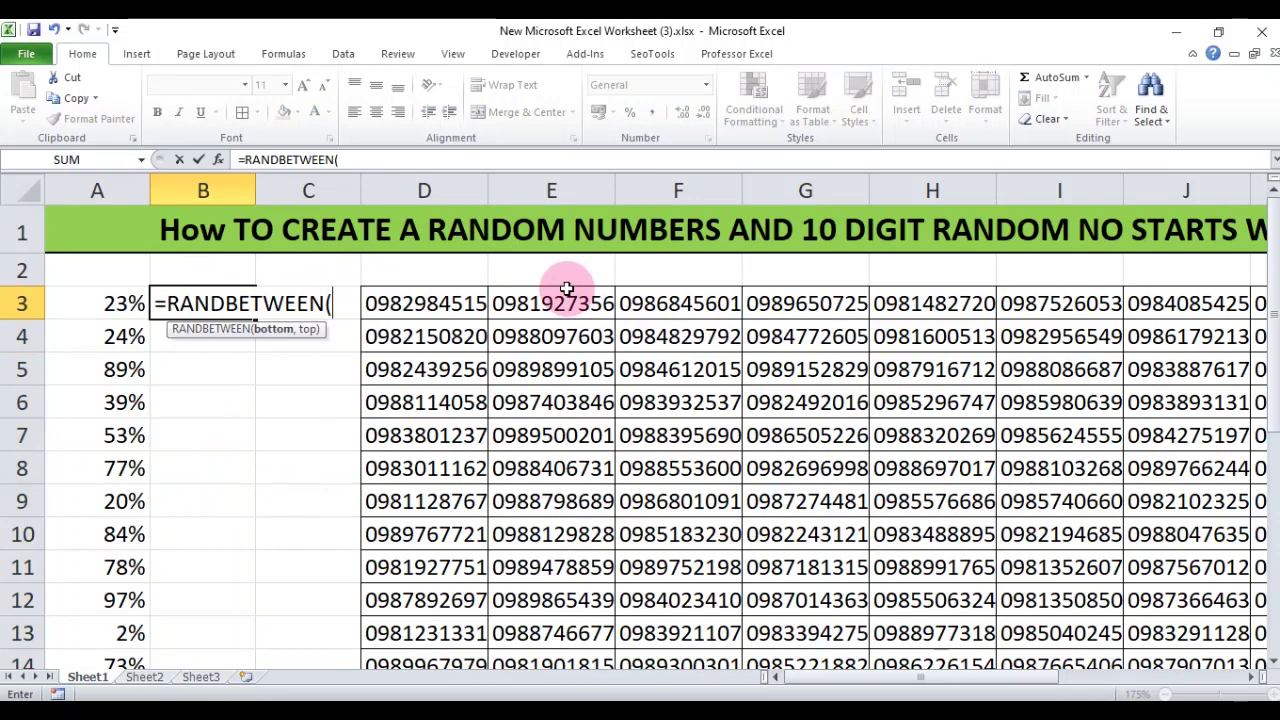
text(0)
text(0.700)
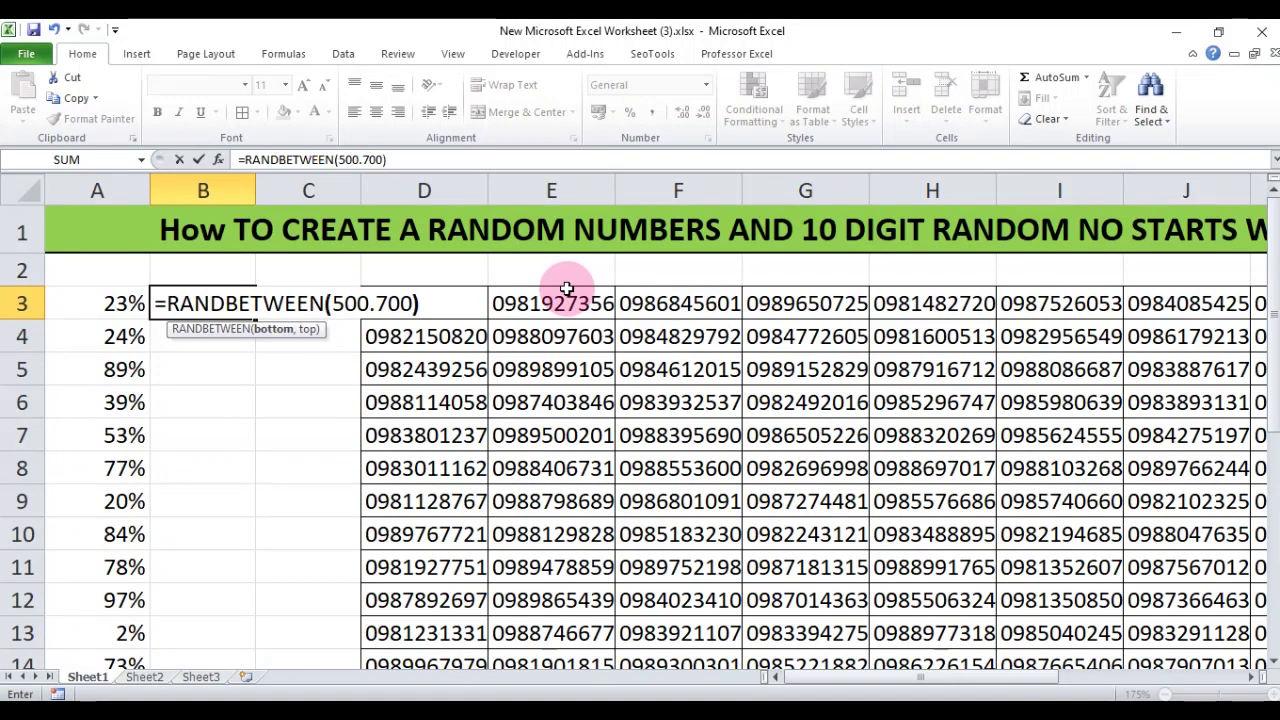
key(BackSpace)
key(BackSpace)
key(BackSpace)
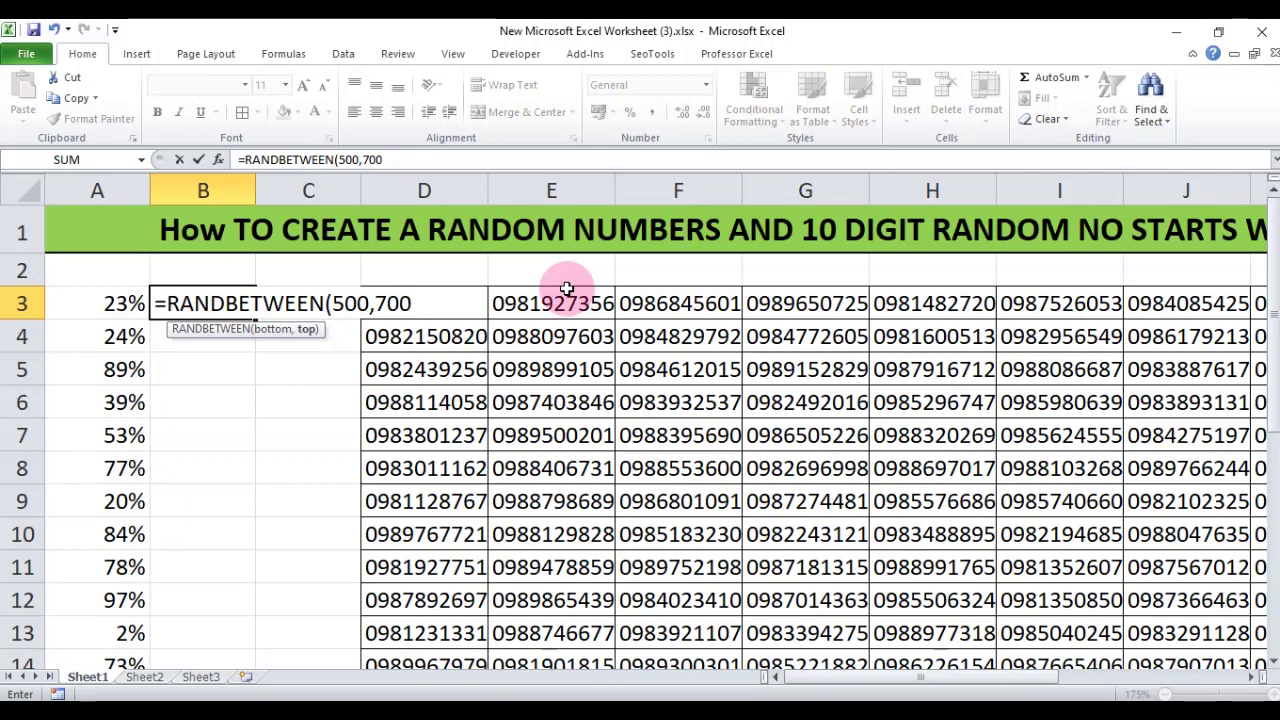
key(Return)
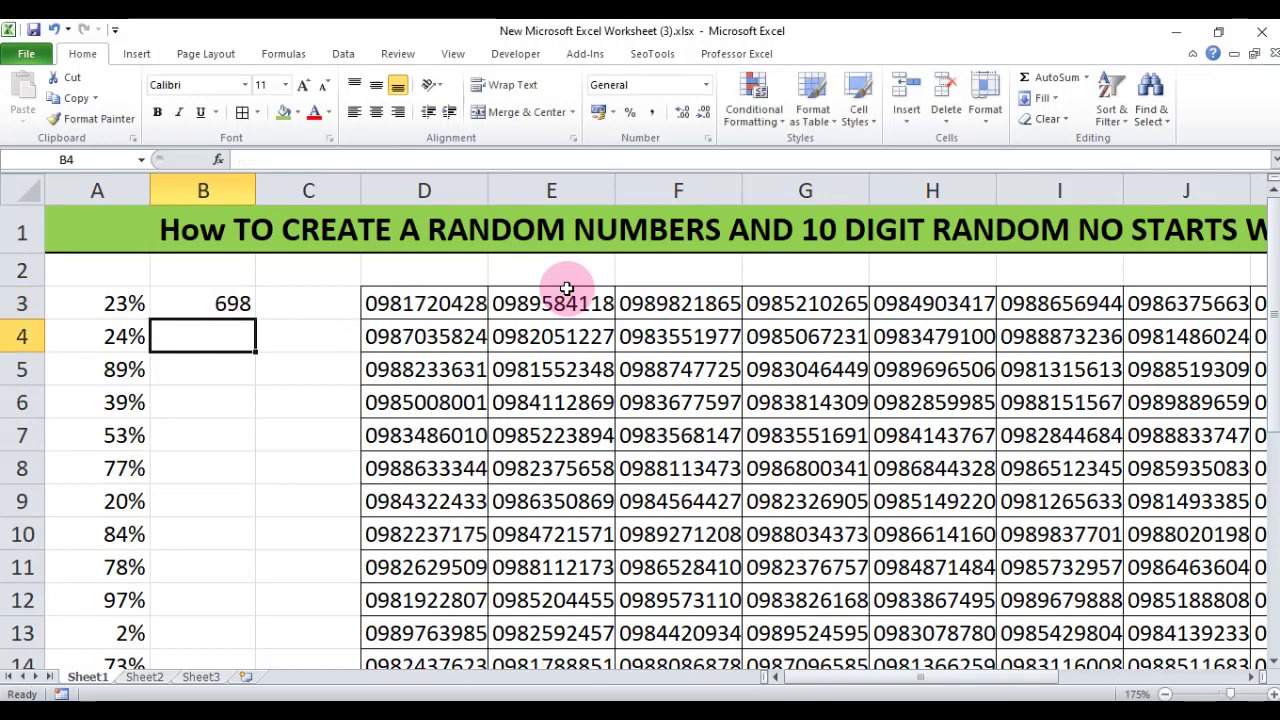
Step: Clear B3's formula and select the range B3:B19
click(224, 299)
key(Delete)
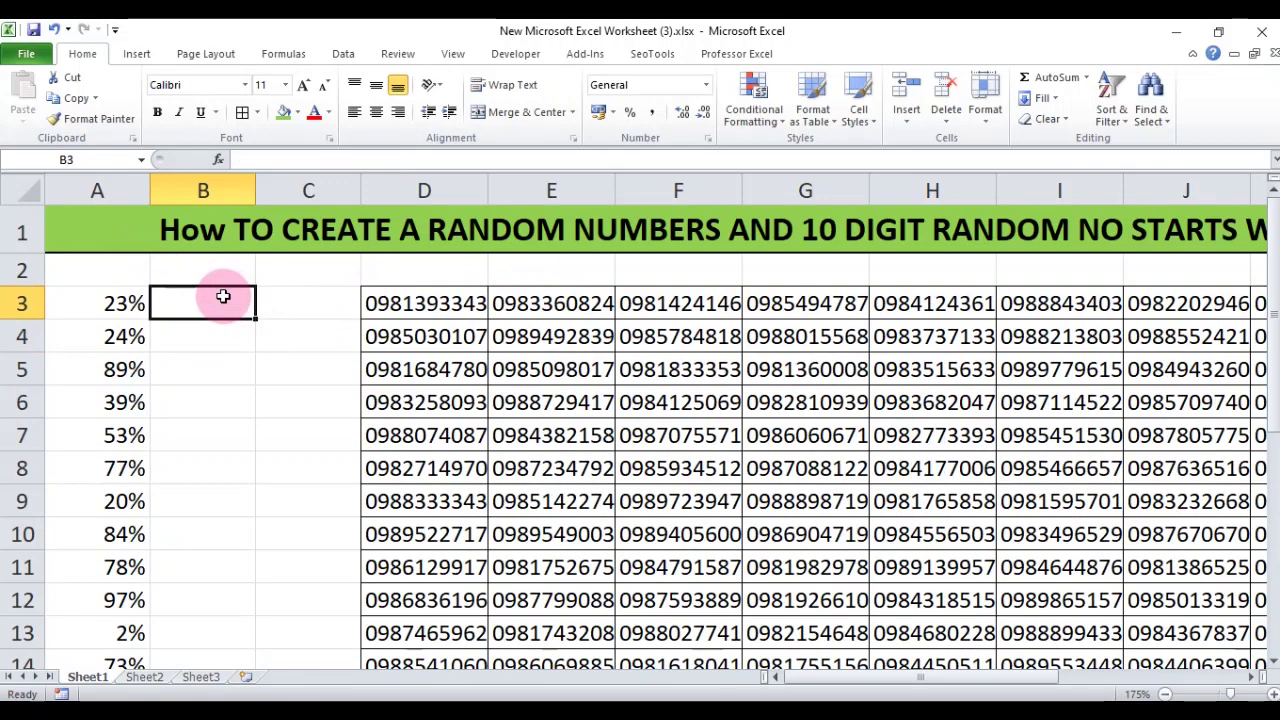
key(shift+Down)
key(shift+Down)
key(shift+Down)
key(shift+Down)
key(shift+Down)
key(shift+Down)
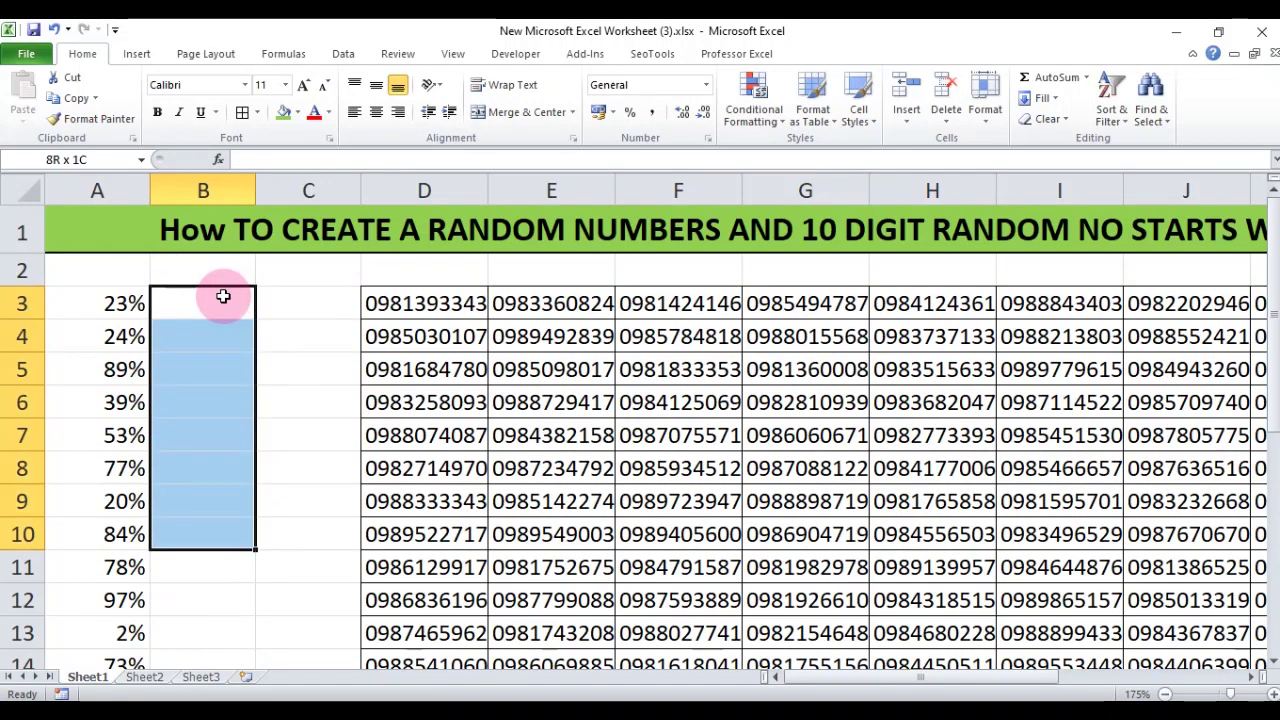
key(shift+Down)
key(shift+Down)
key(shift+Down)
key(shift+Down)
key(shift+Down)
key(shift+Down)
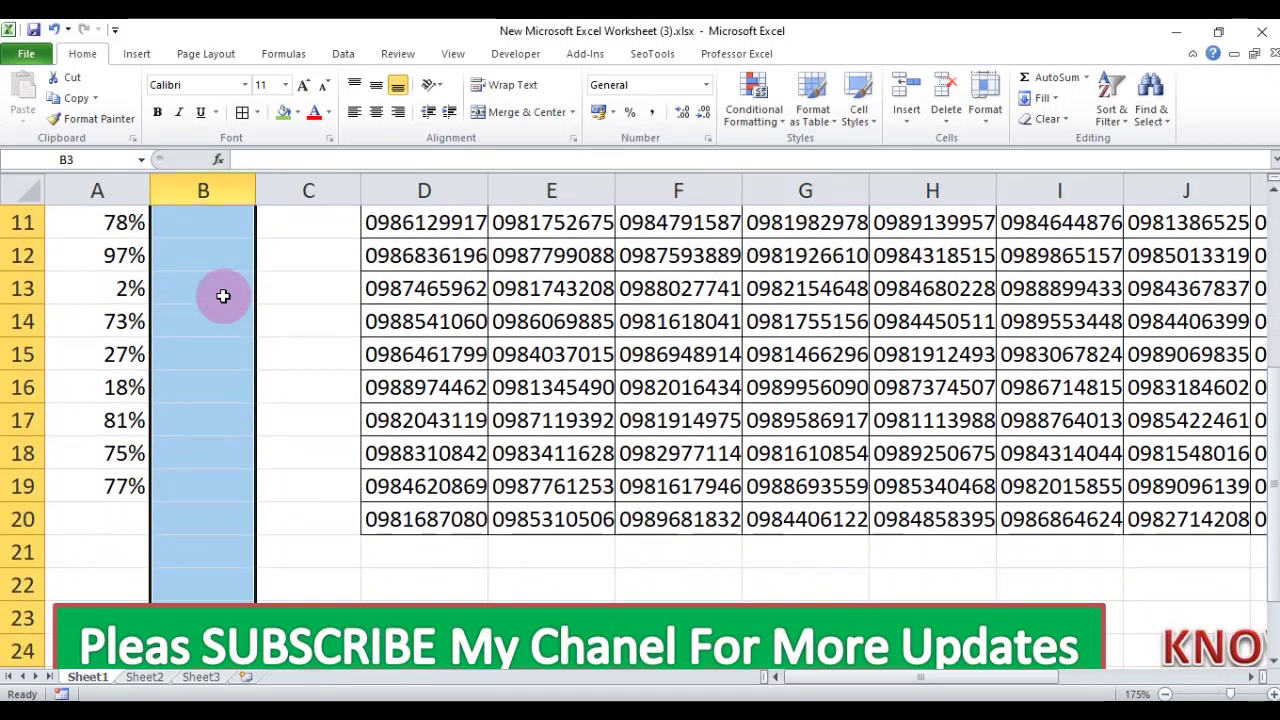
key(shift+Up)
key(shift+Up)
key(shift+Up)
key(shift+Up)
scroll(232, 300, up, 3)
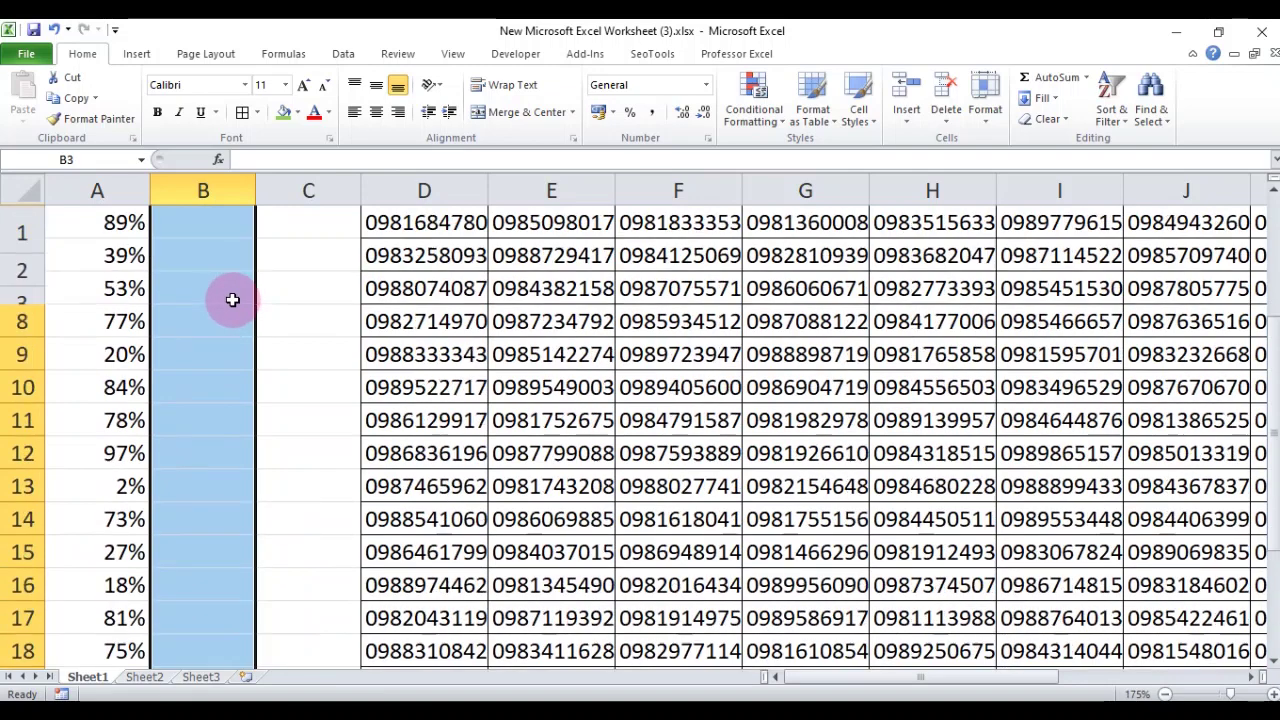
click(228, 301)
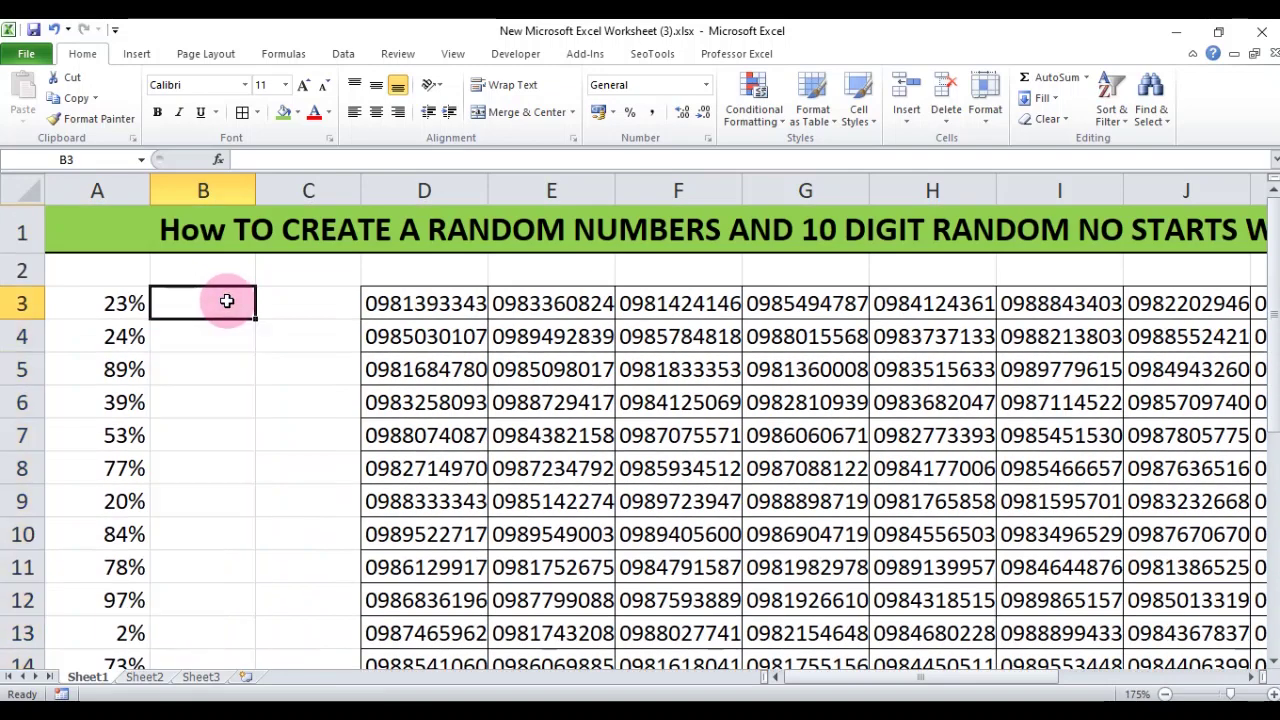
key(shift+Down)
key(shift+Down)
key(shift+Down)
key(shift+Down)
key(shift+Down)
key(shift+Down)
key(shift+Down)
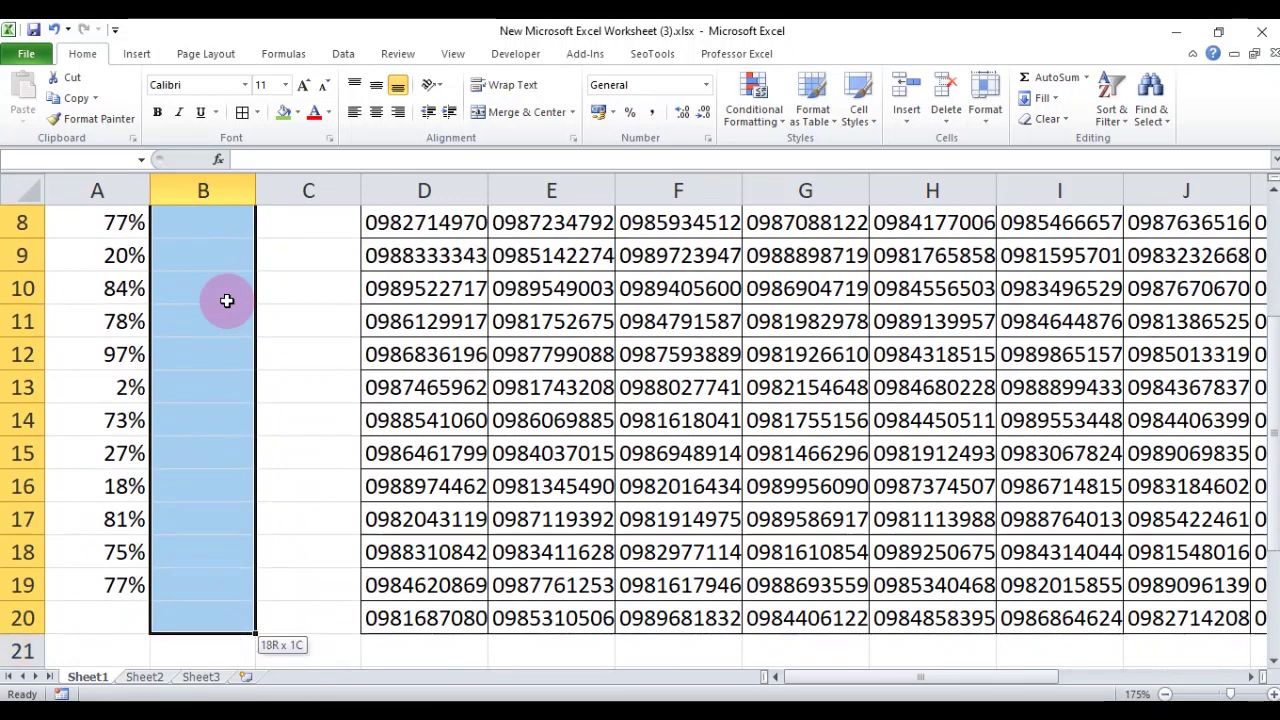
key(shift+Up)
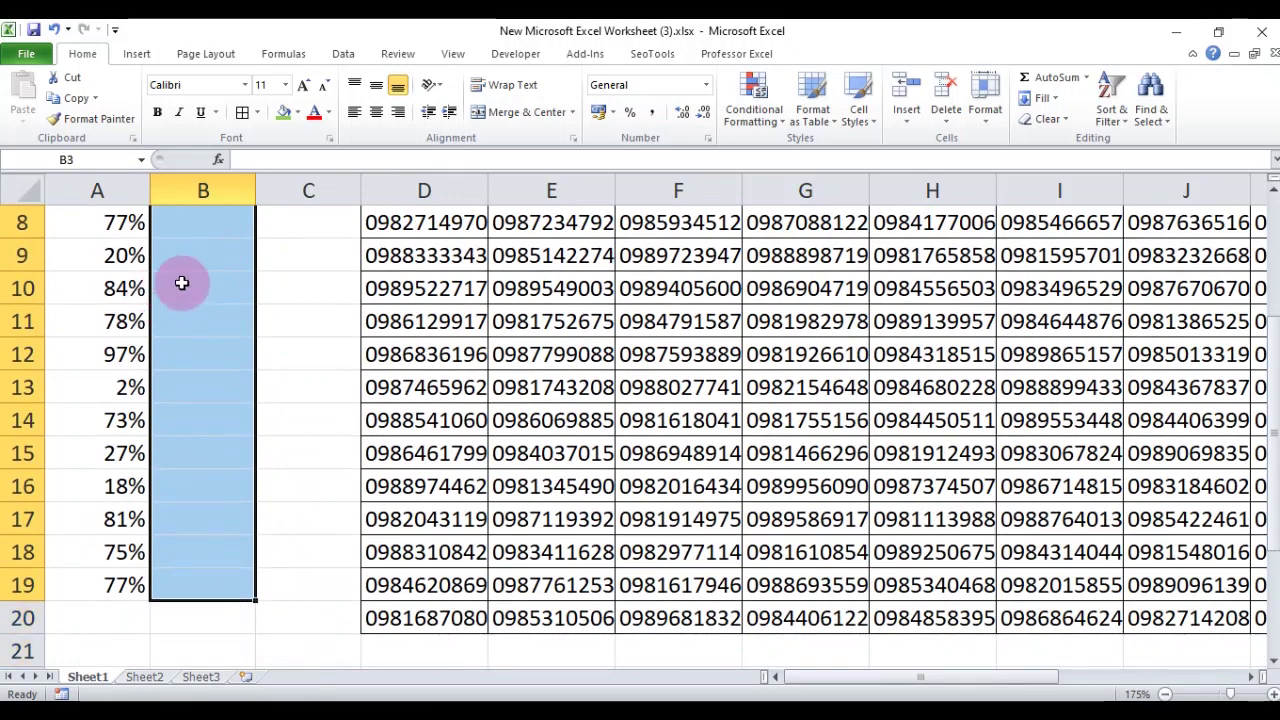
scroll(227, 290, up, 3)
Step: Re-enter =RANDBETWEEN(500,700) in B3, now returning 628
click(266, 160)
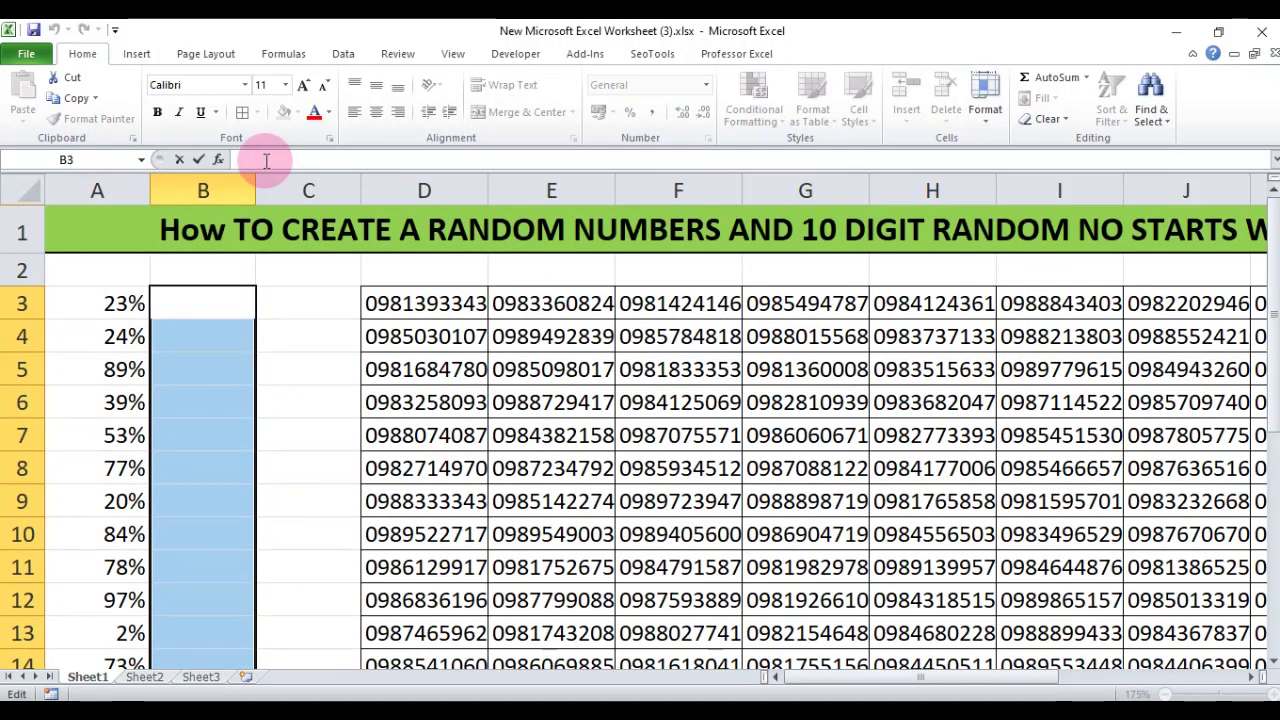
text(=)
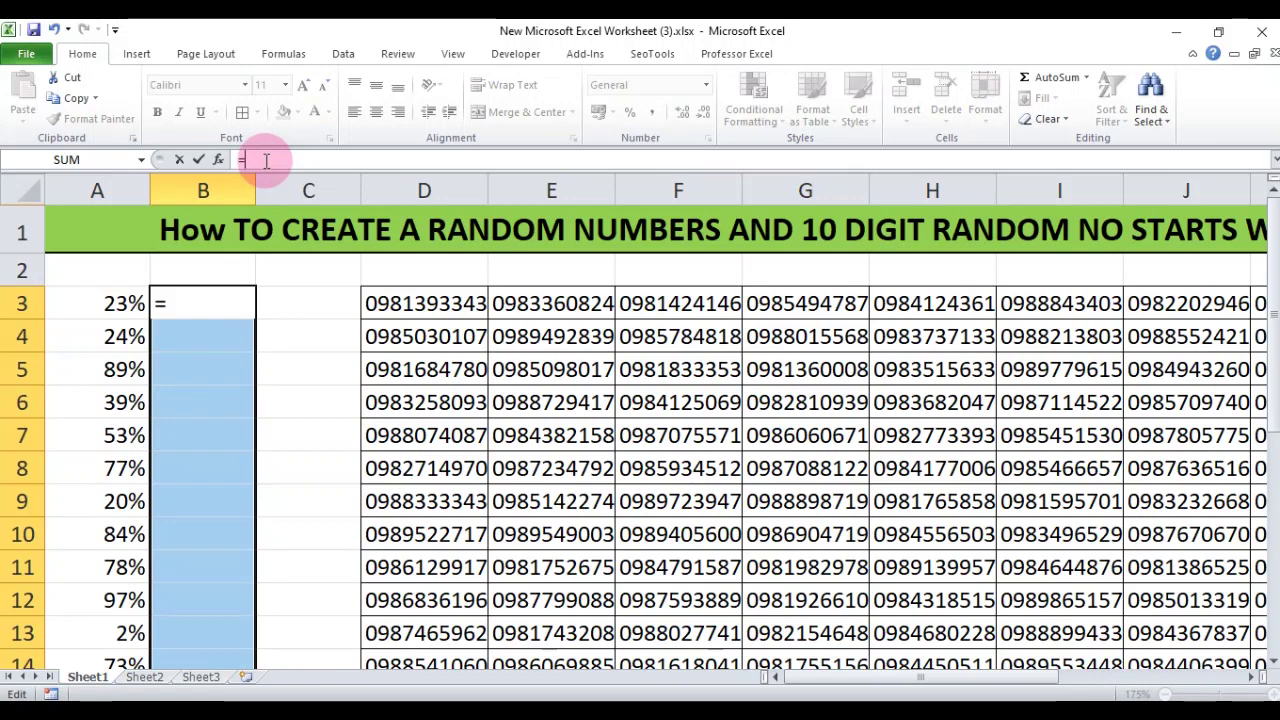
text(rand)
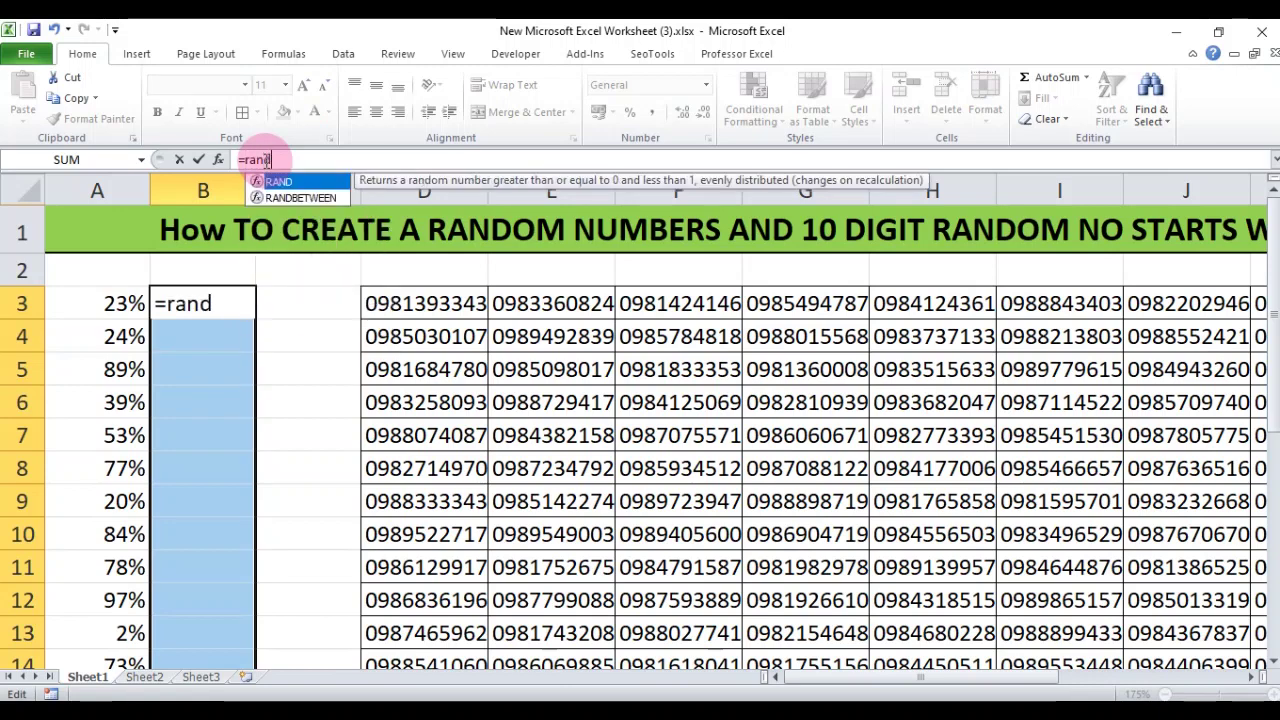
key(Tab)
key(BackSpace)
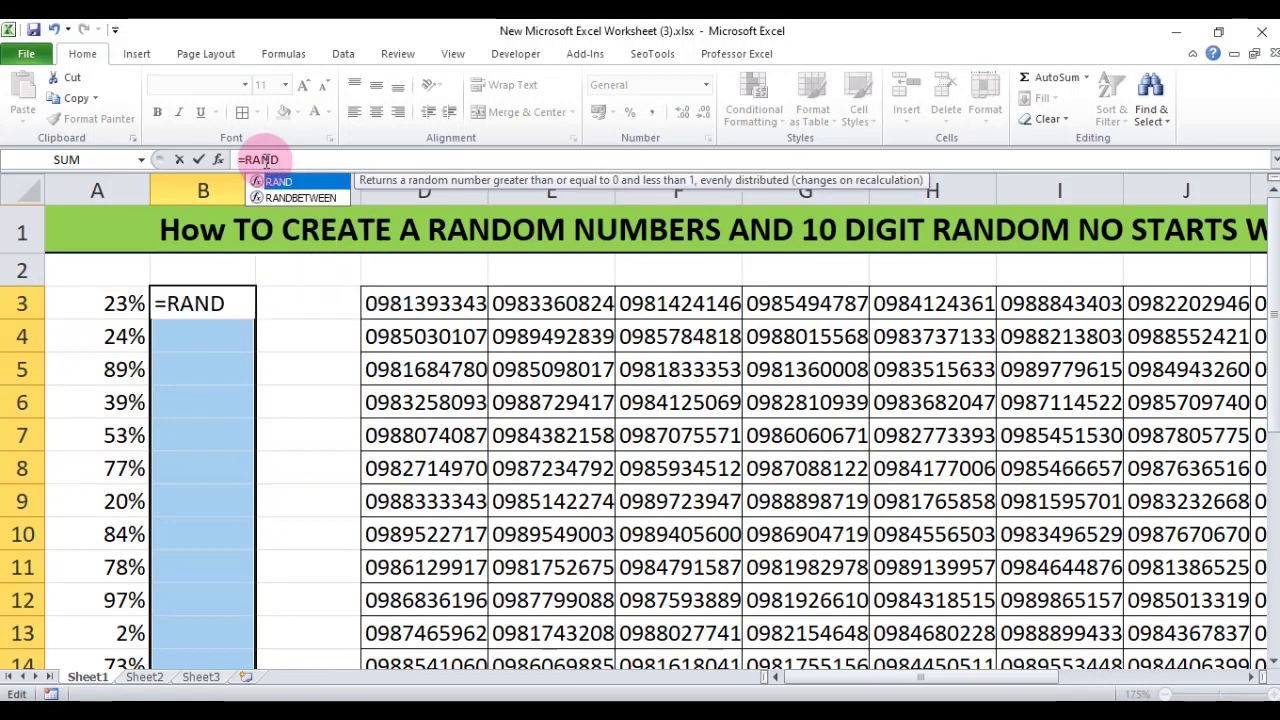
key(Down)
key(Tab)
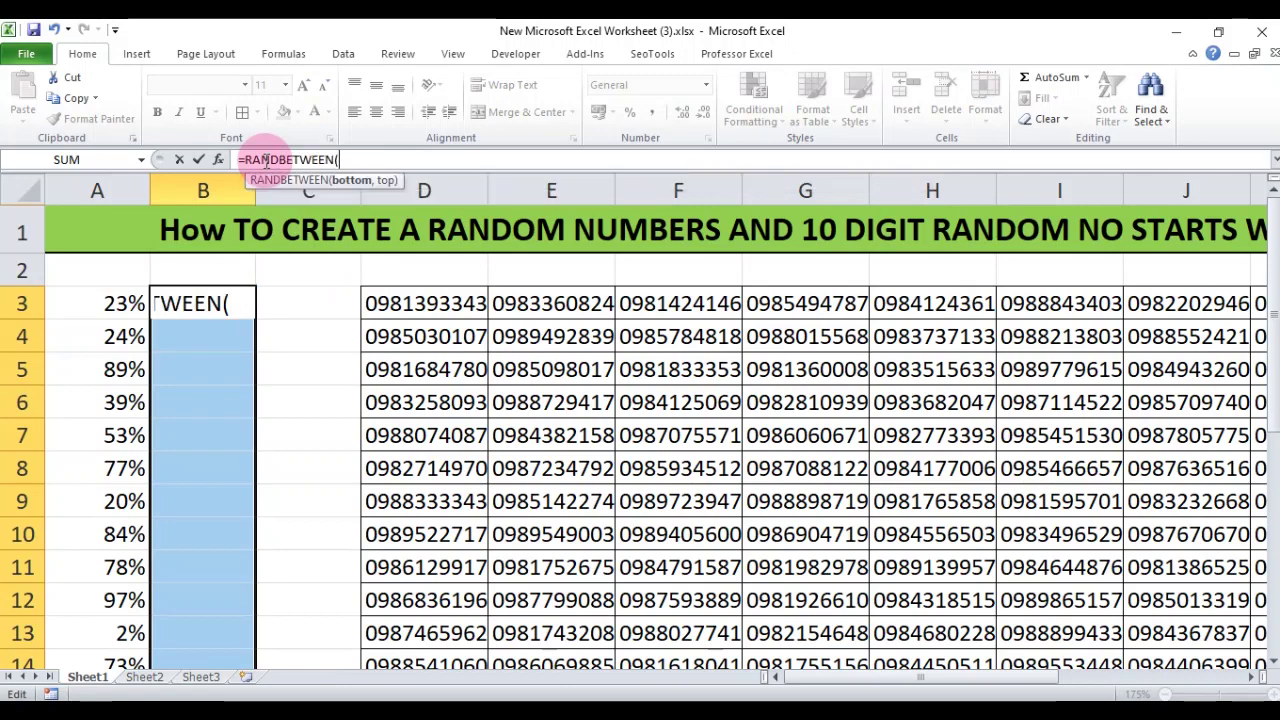
text(500,)
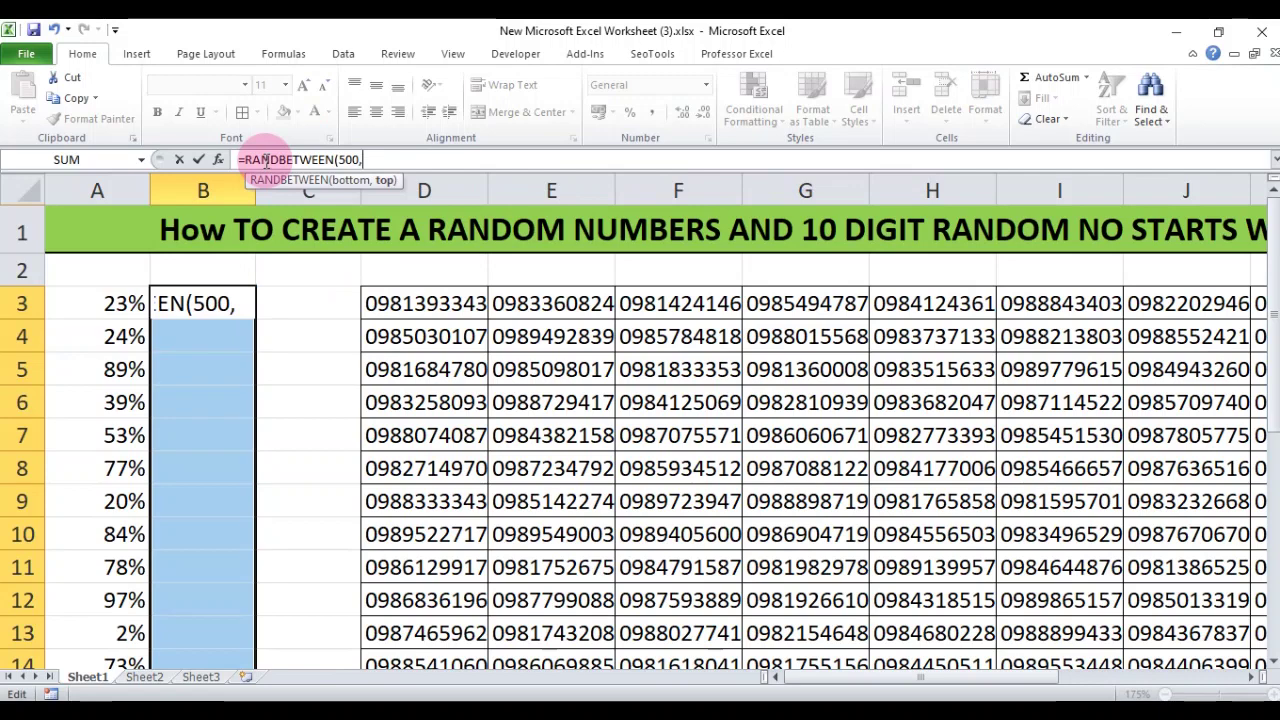
text(700)
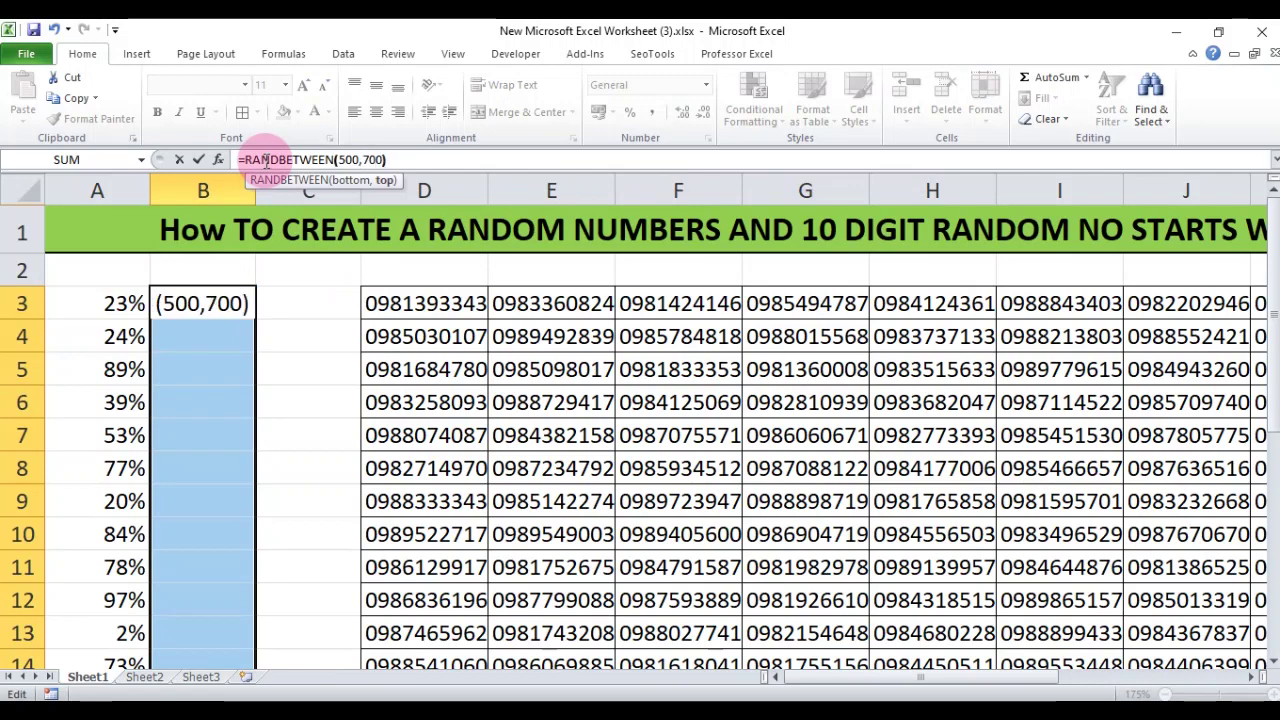
key(Return)
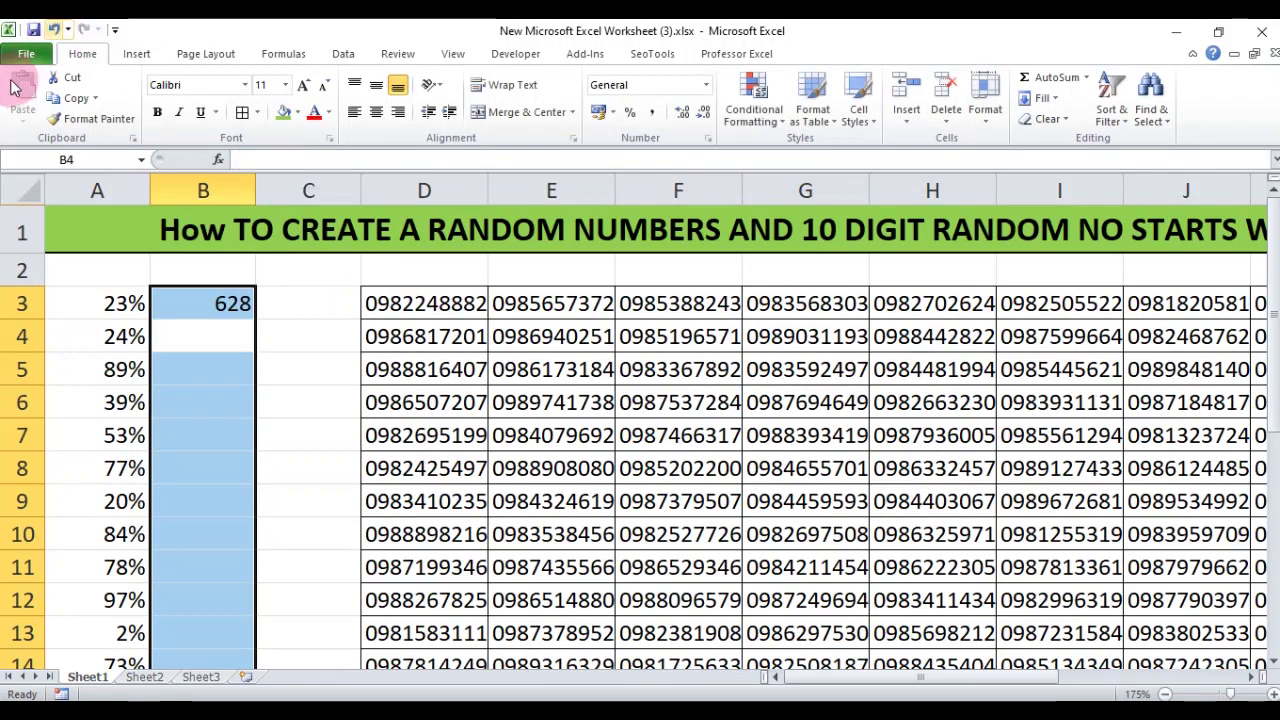
Step: Fill B3's RANDBETWEEN(500,700) formula down to B19
click(227, 313)
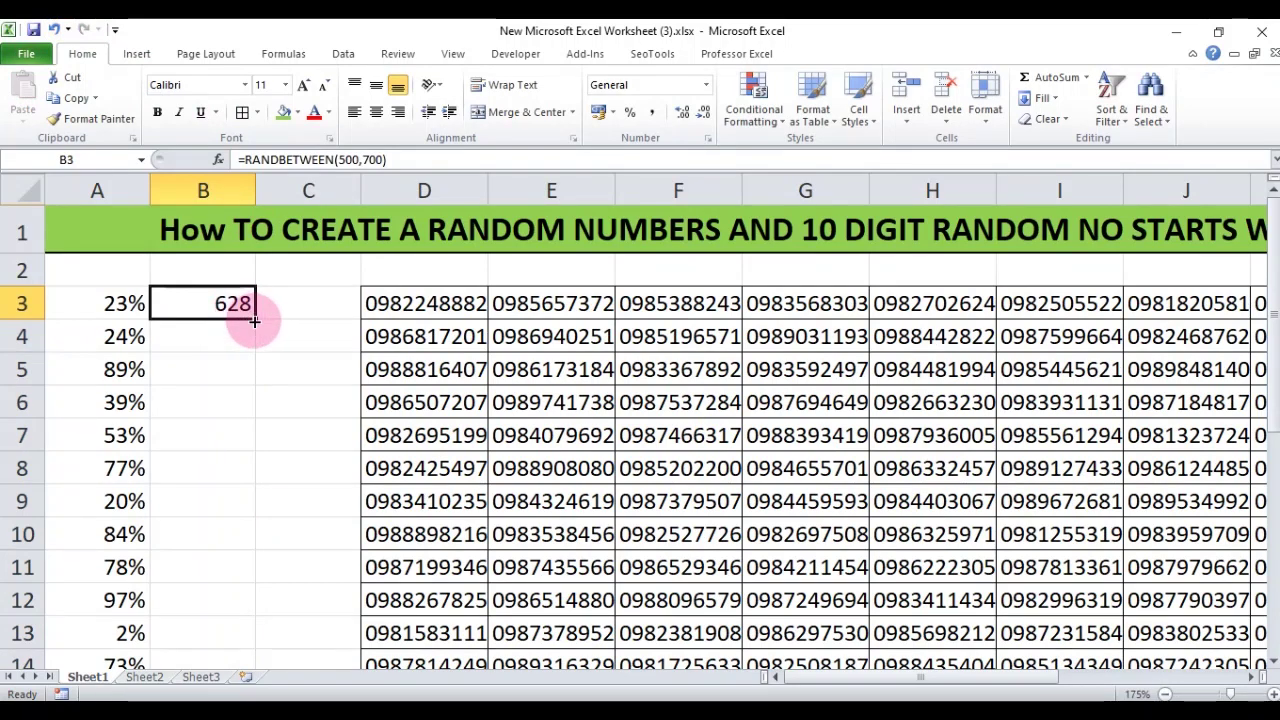
drag(254, 321, 260, 682)
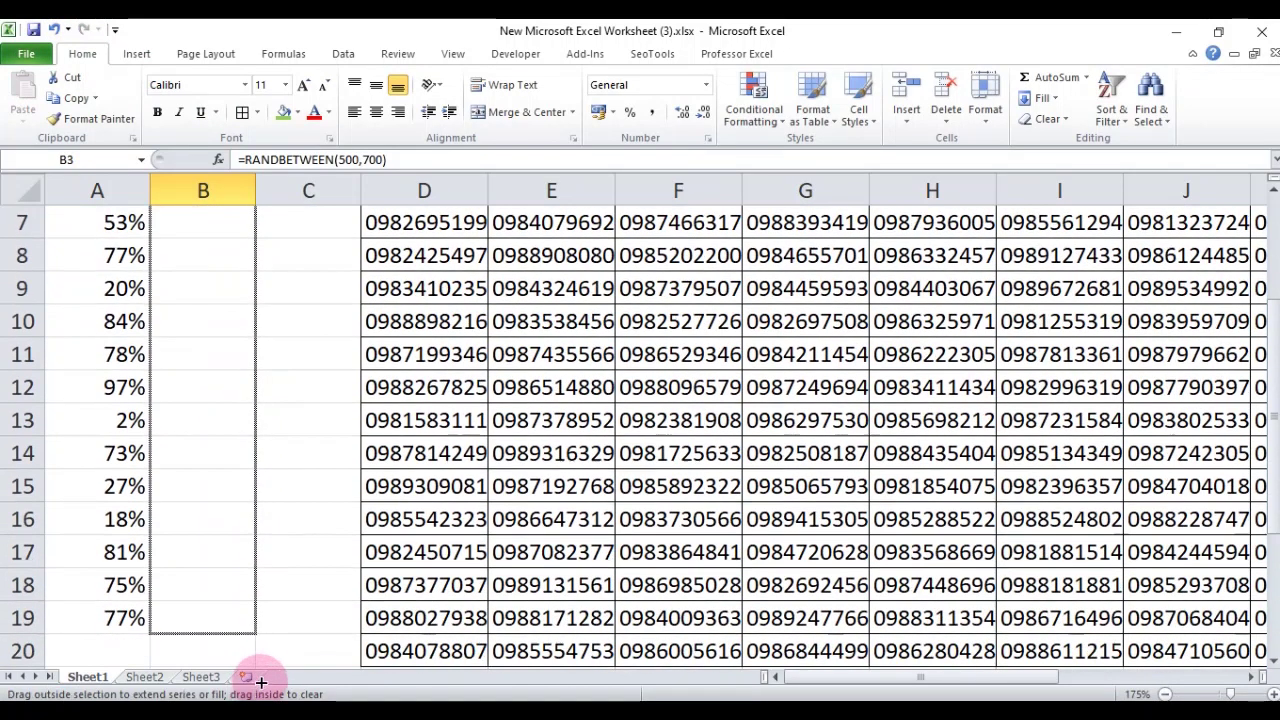
drag(260, 682, 263, 643)
scroll(303, 606, up, 2)
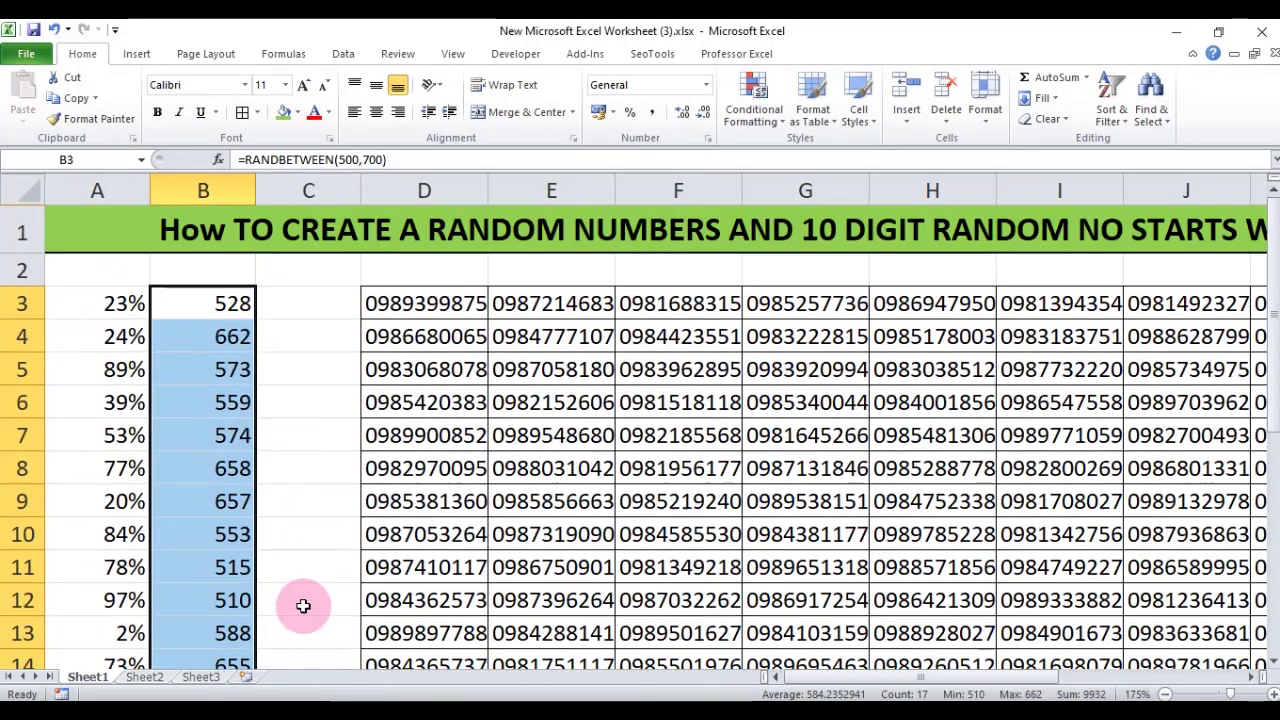
scroll(251, 377, down, 2)
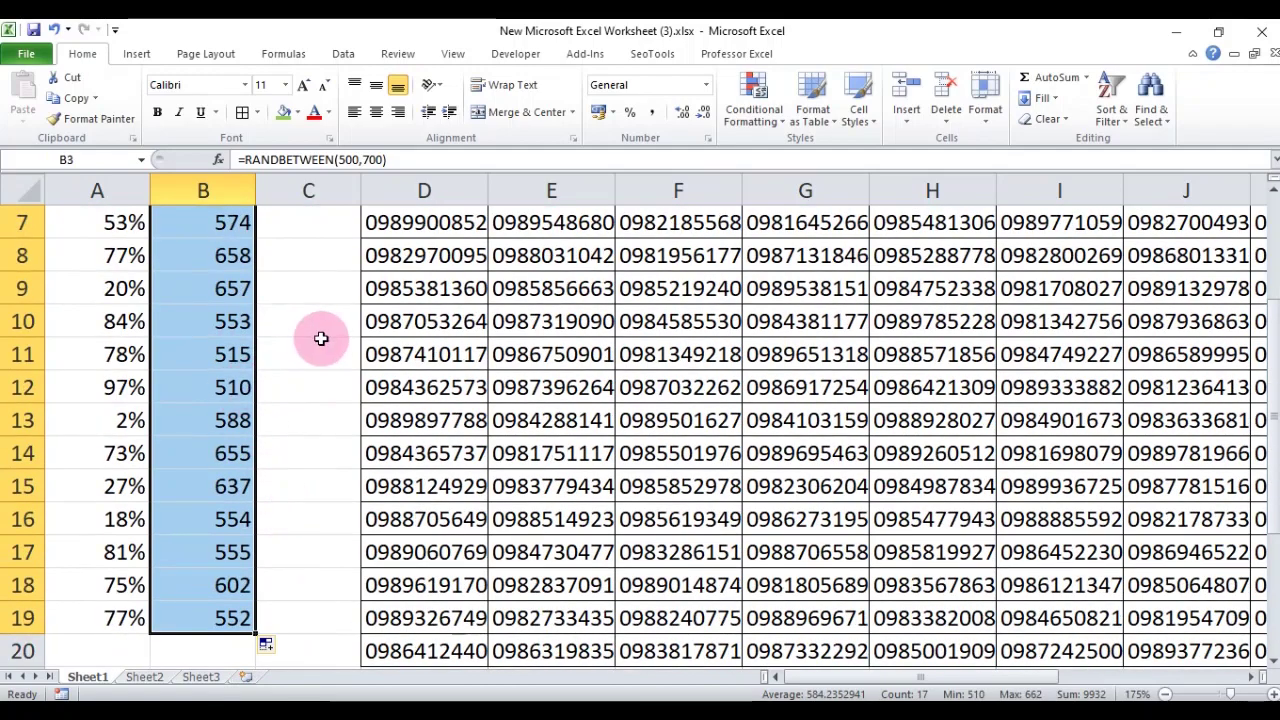
scroll(321, 339, up, 2)
scroll(316, 343, up, 3)
scroll(271, 366, up, 1)
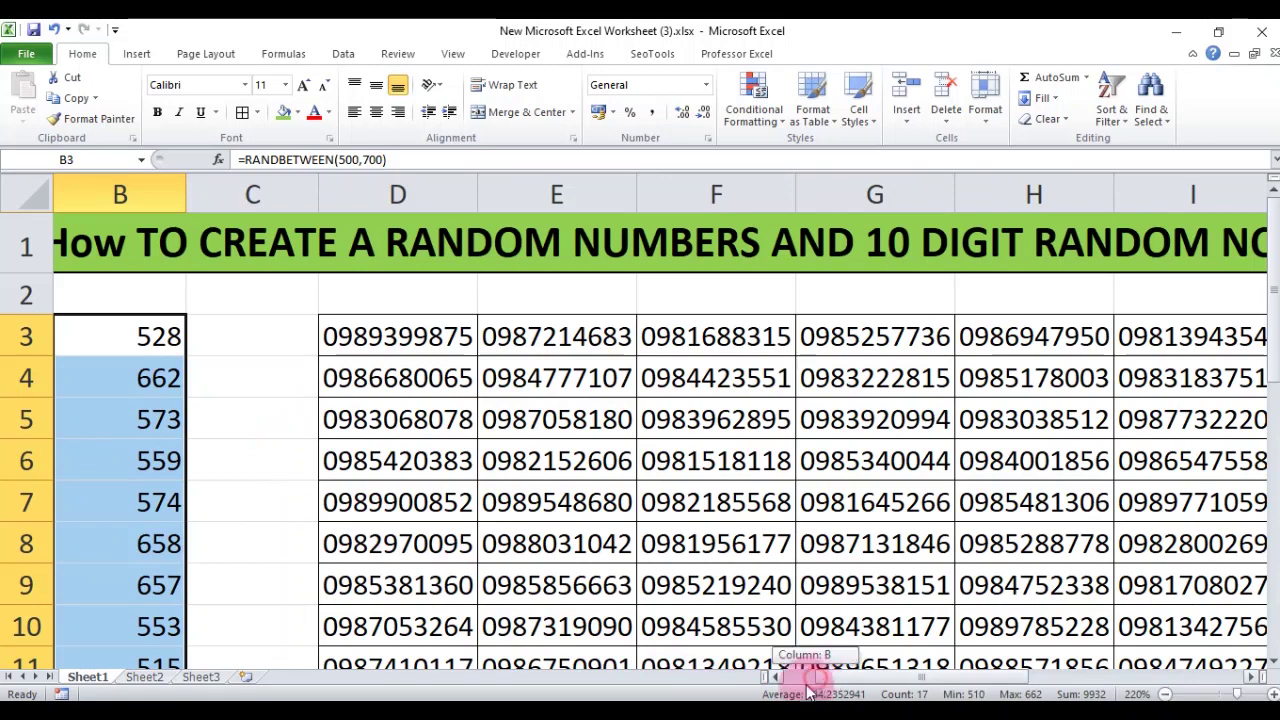
click(772, 679)
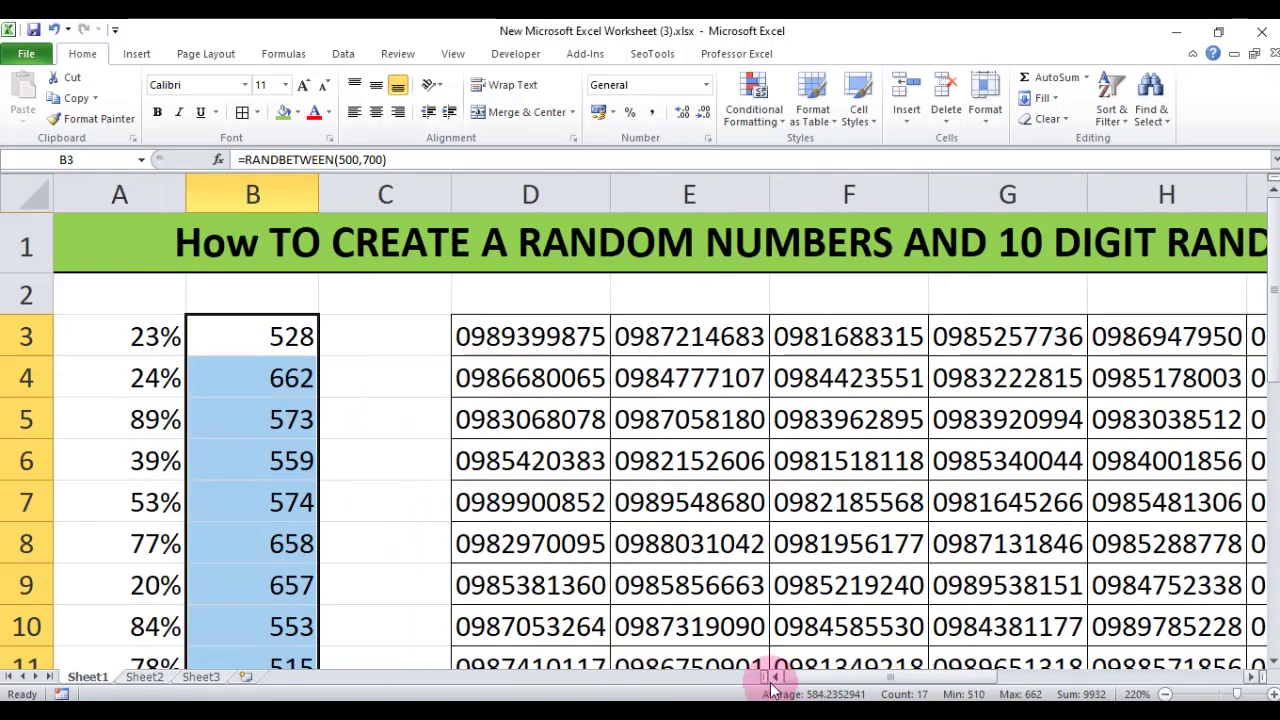
Step: Recalculate twice with F9 and copy B3:B19
key(F9)
key(F9)
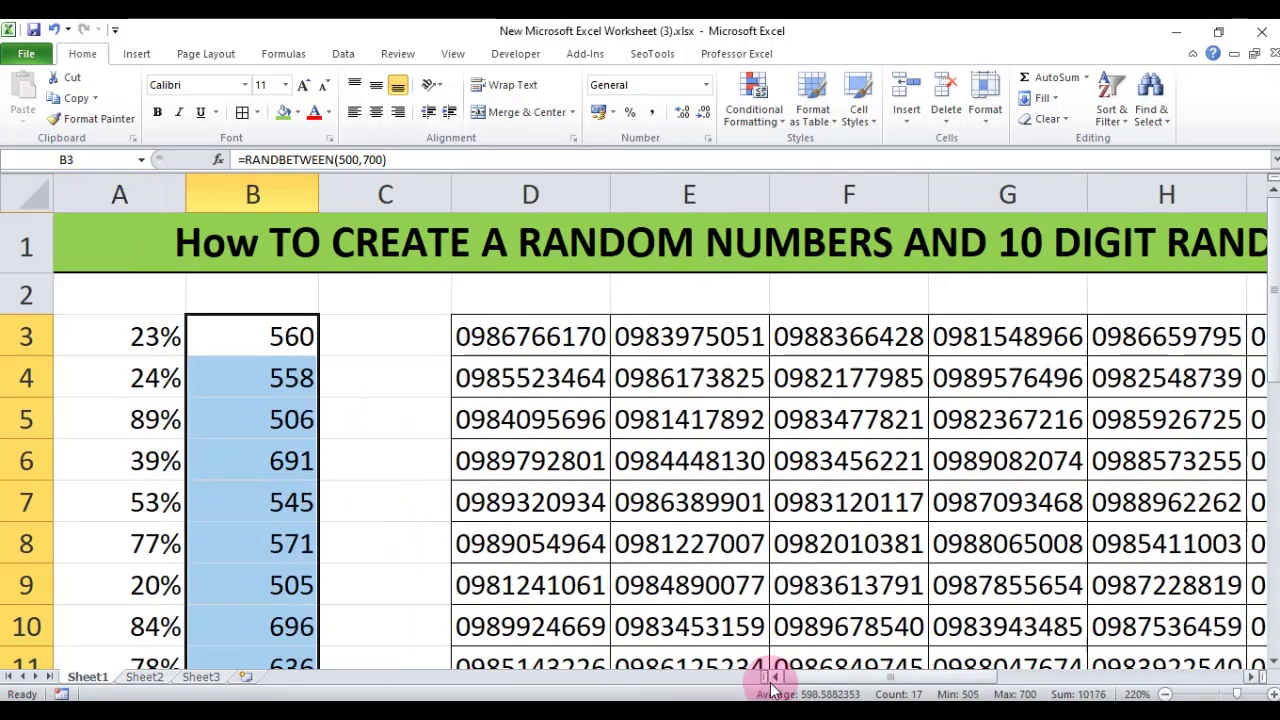
key(F9)
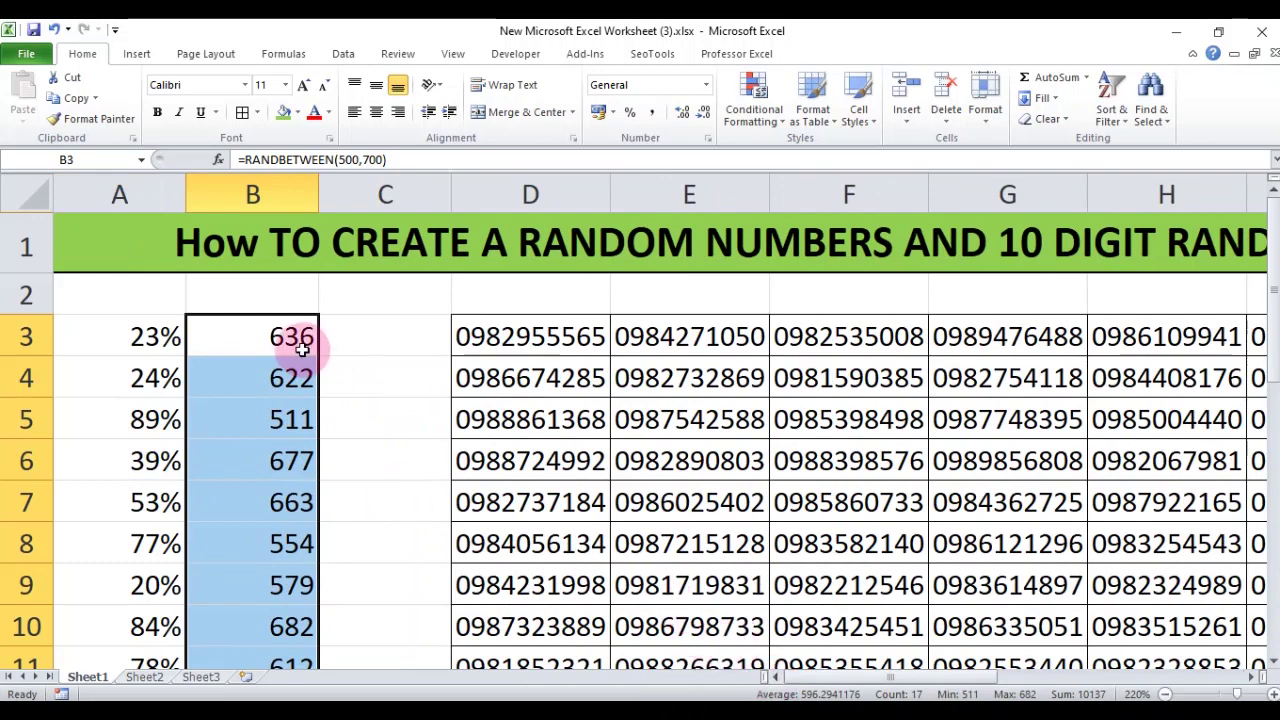
key(ctrl+c)
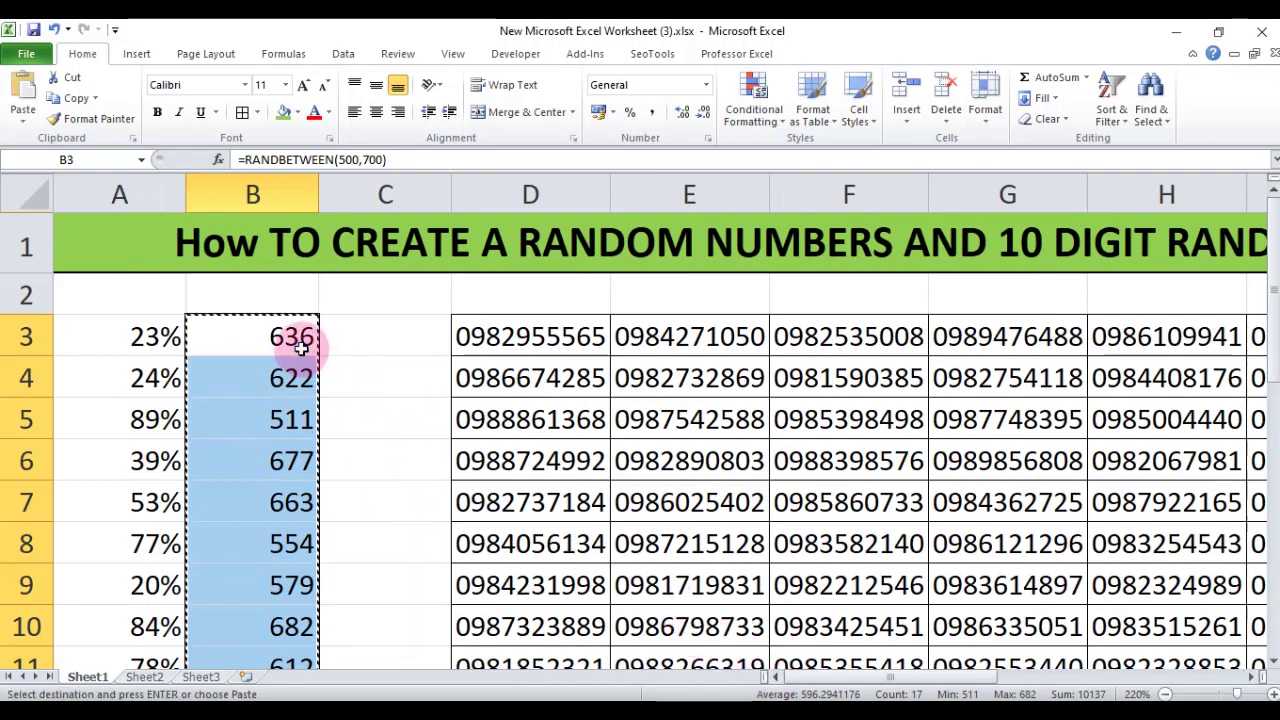
right_click(300, 348)
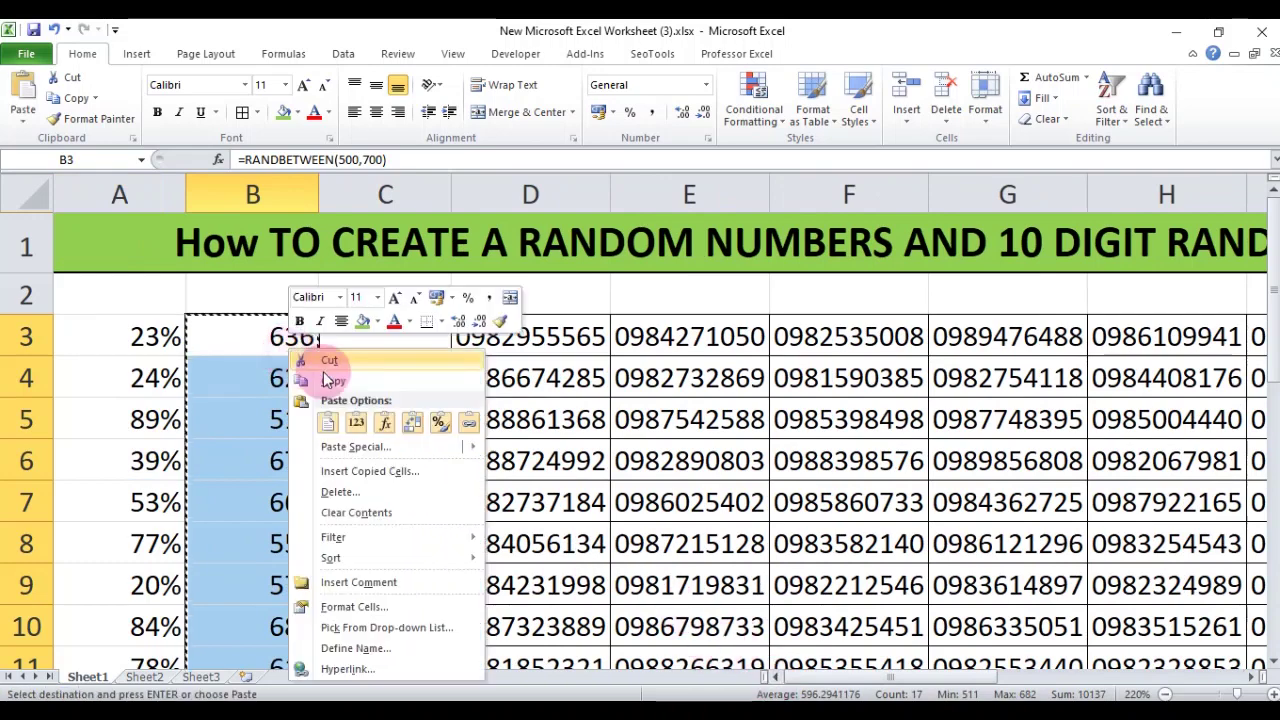
click(356, 422)
key(Escape)
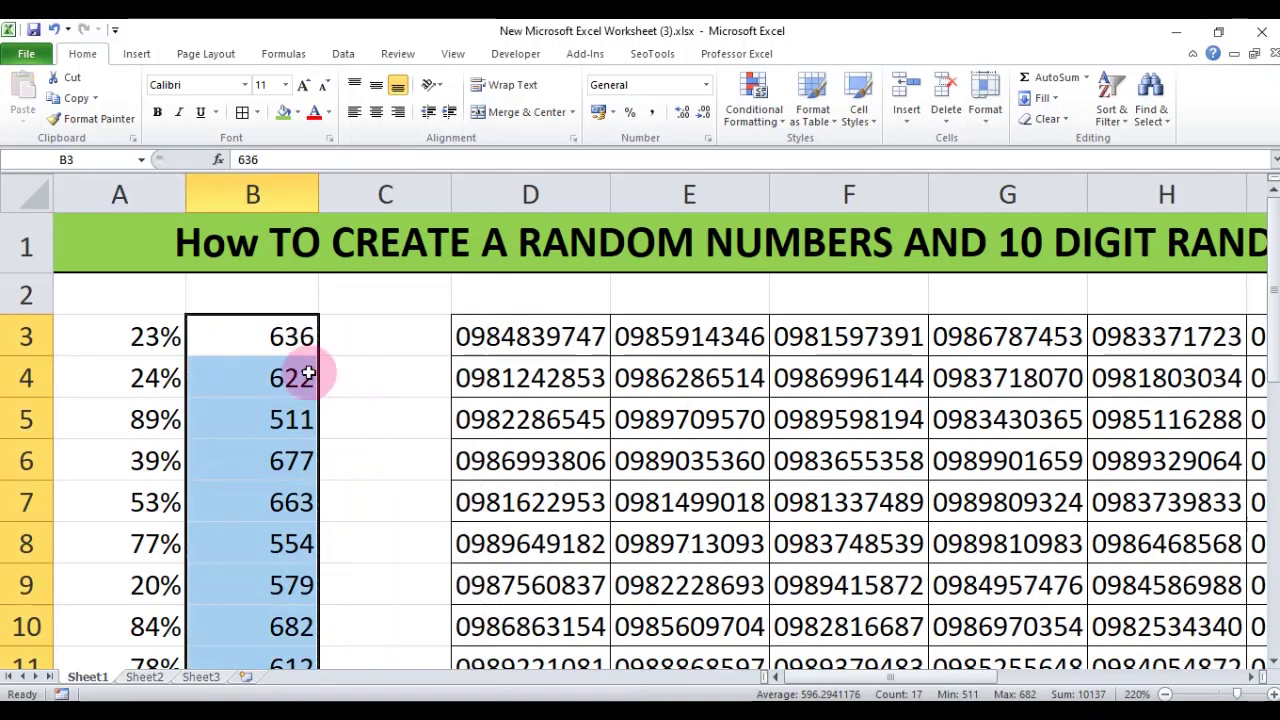
click(296, 345)
click(288, 394)
click(290, 502)
click(290, 585)
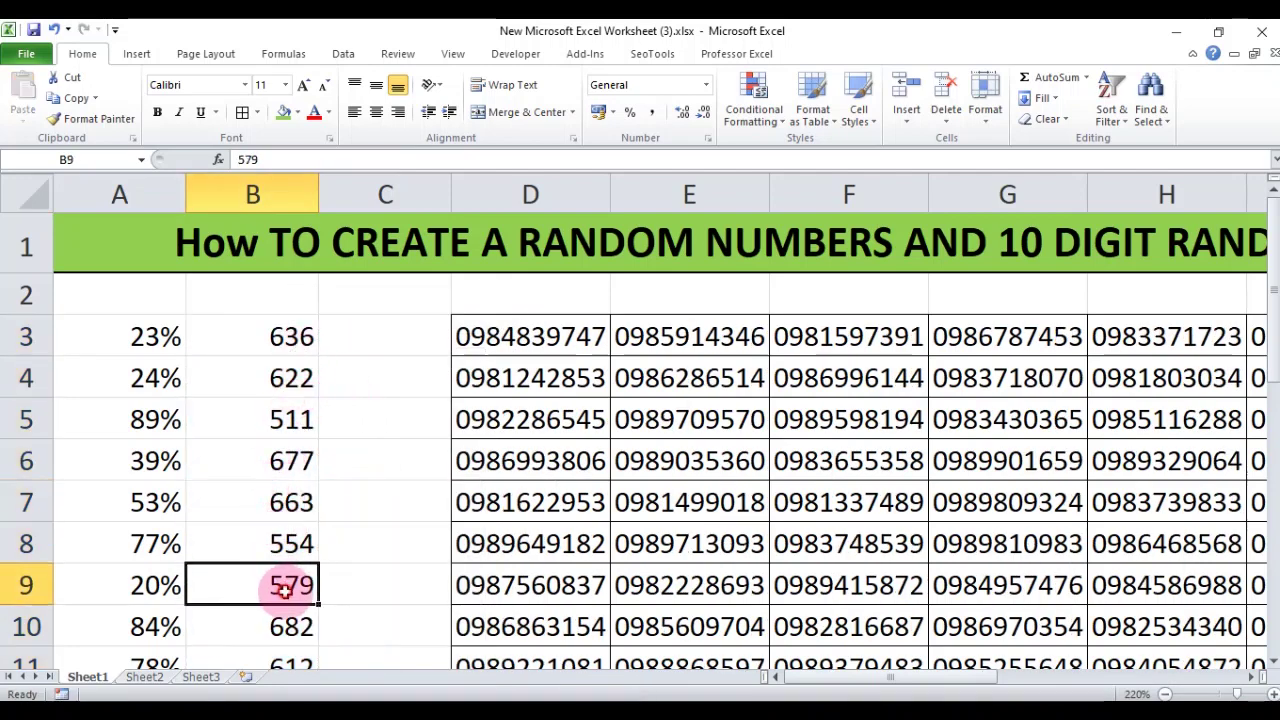
scroll(293, 510, down, 7)
scroll(293, 510, up, 5)
click(377, 300)
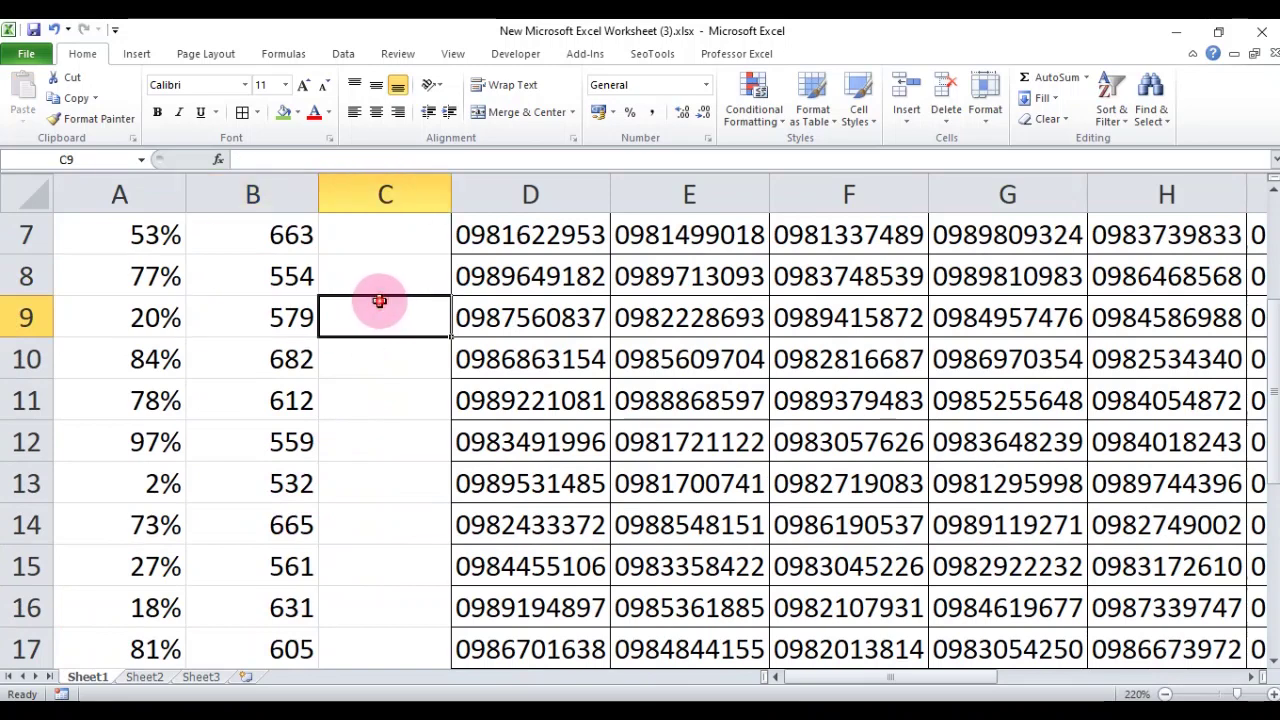
double_click(380, 306)
key(Return)
key(Return)
key(Return)
key(Return)
key(Return)
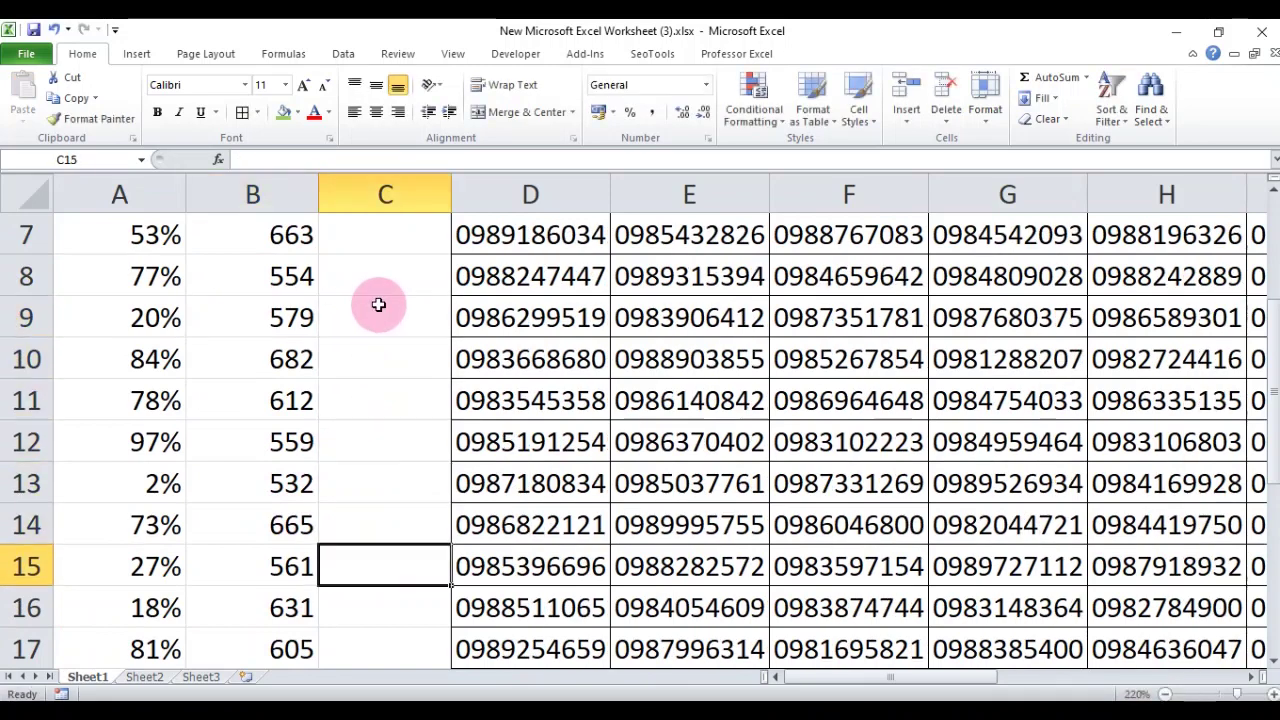
click(378, 304)
double_click(378, 304)
key(Return)
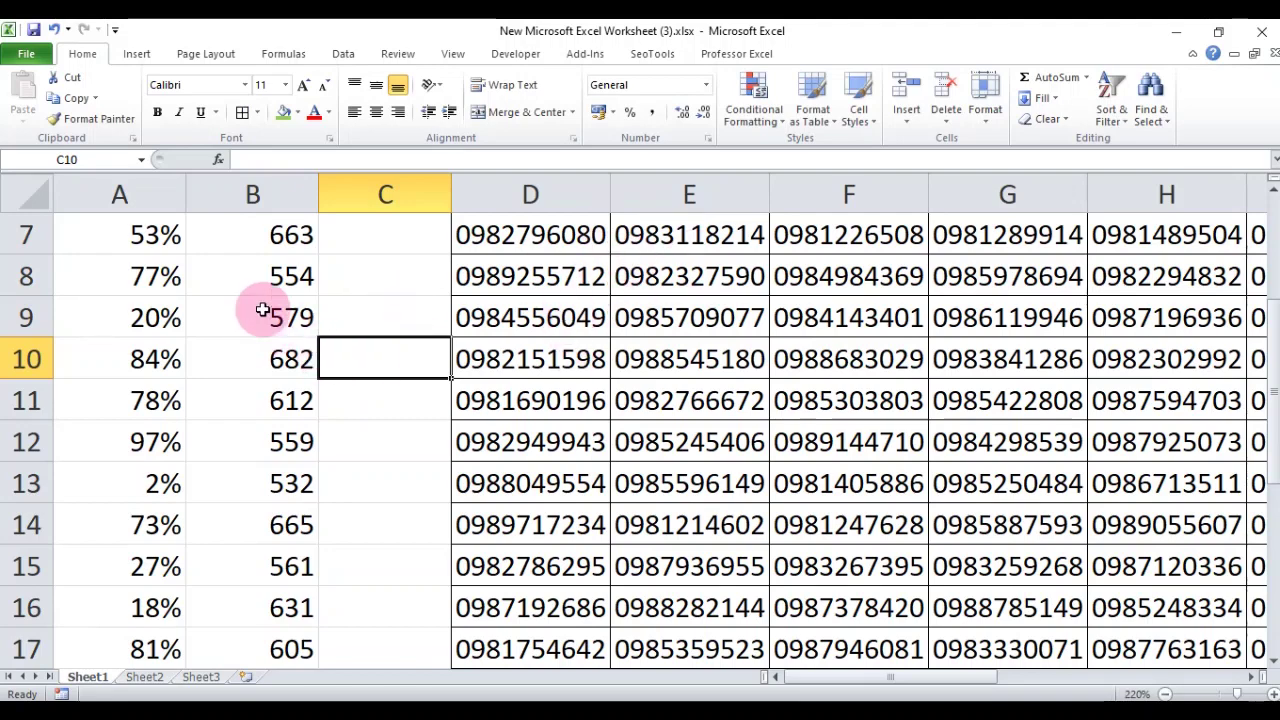
scroll(249, 381, up, 1)
scroll(249, 381, up, 1)
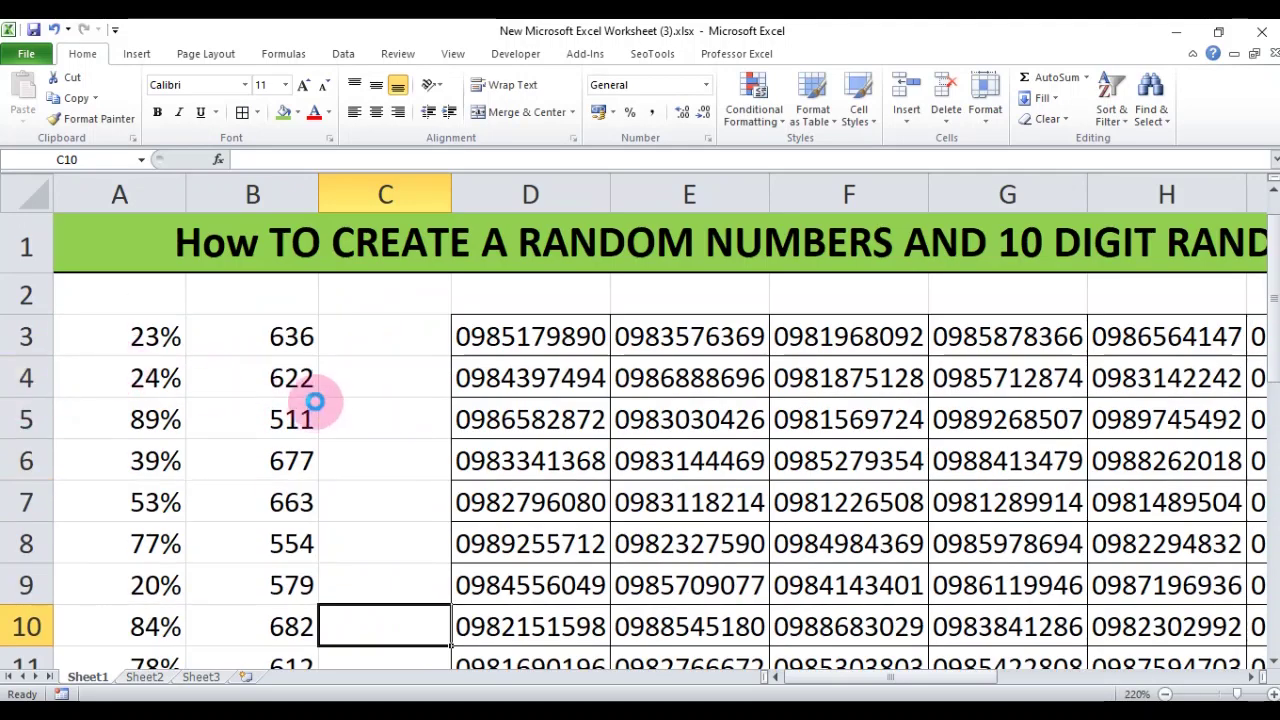
scroll(314, 400, down, 1)
ctrl+scroll(363, 409, up, 2)
ctrl+scroll(471, 457, up, 4)
ctrl+scroll(429, 500, down, 1)
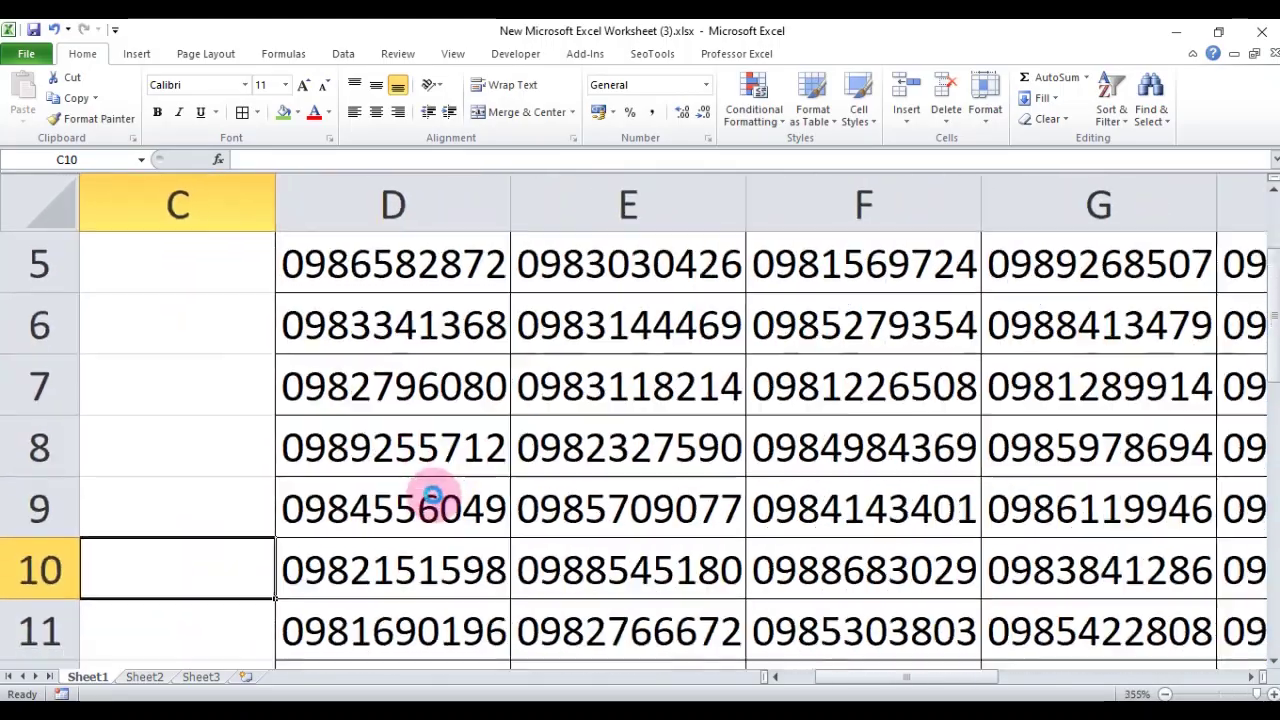
ctrl+scroll(429, 643, down, 8)
ctrl+scroll(429, 477, down, 5)
ctrl+scroll(429, 500, up, 2)
scroll(460, 480, down, 1)
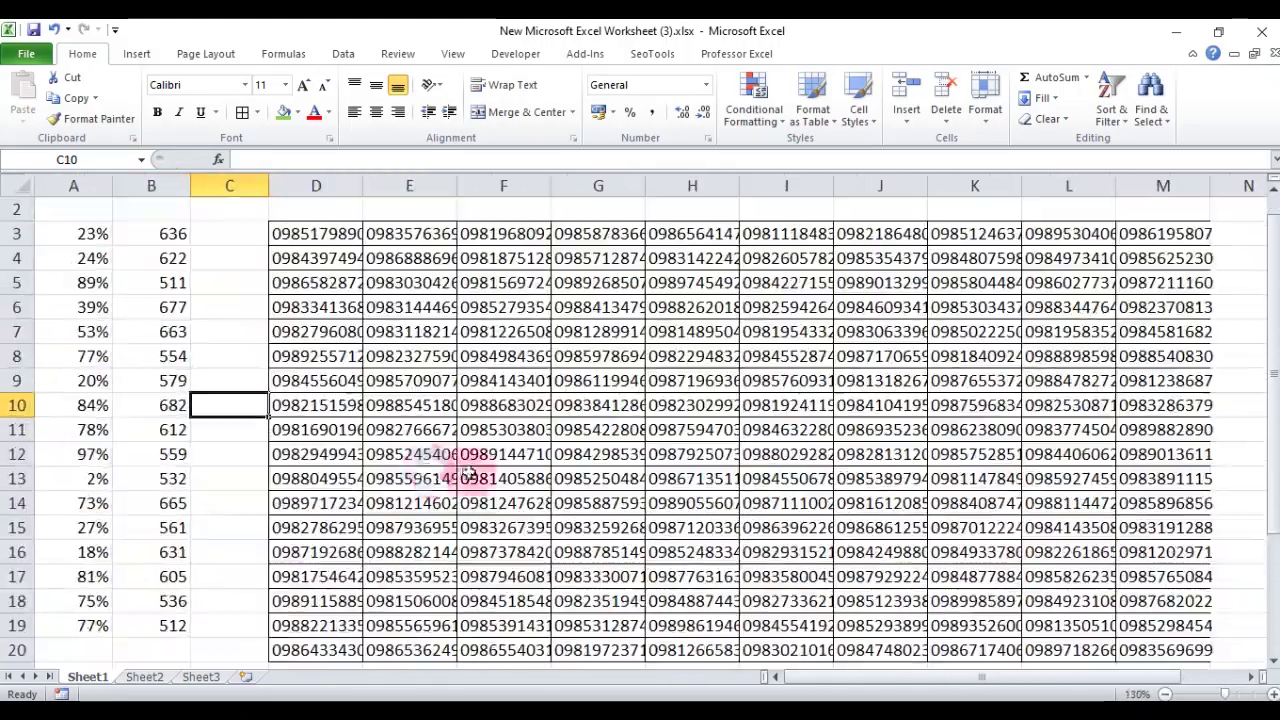
scroll(440, 430, up, 1)
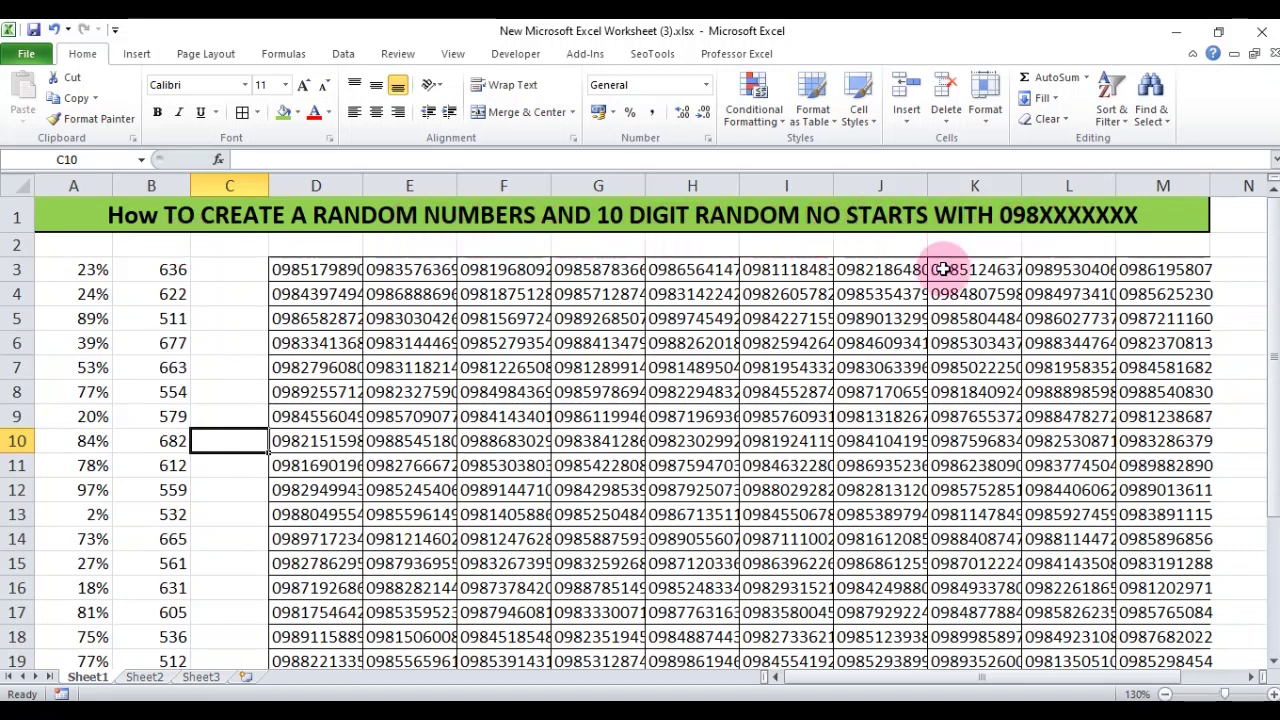
Step: Select the old D3:M20 number grid and delete its contents
click(338, 270)
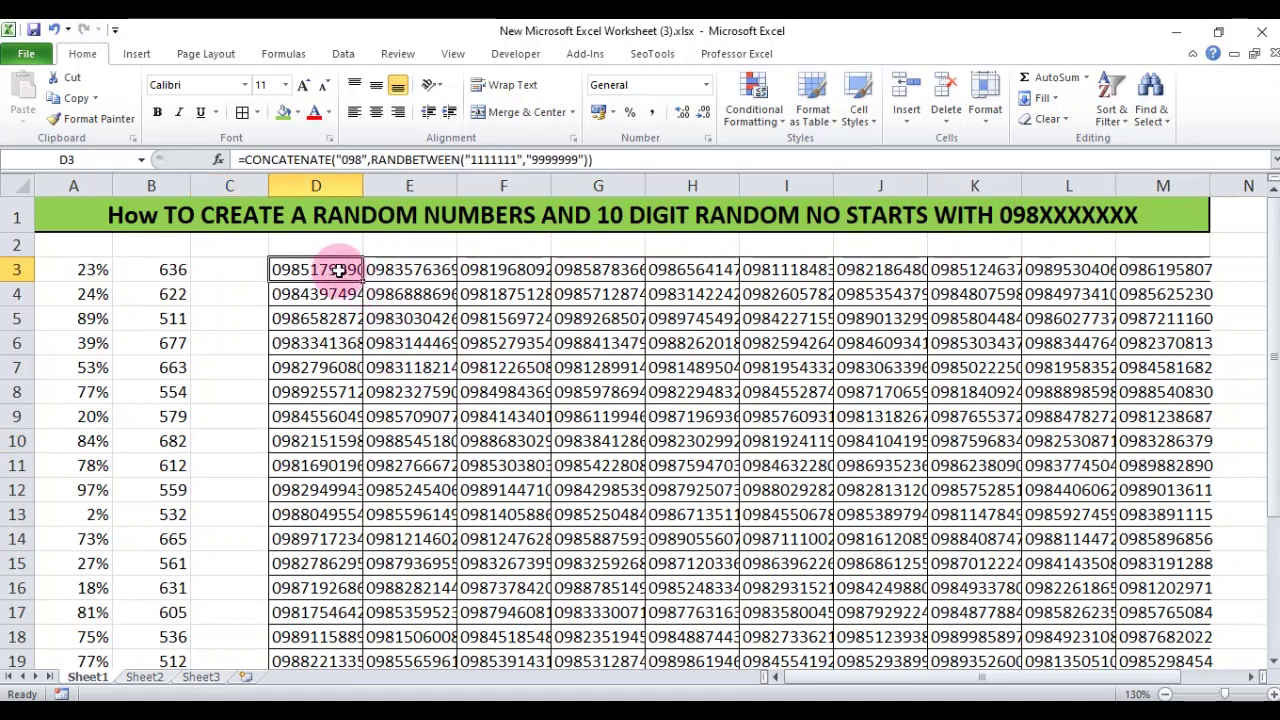
key(ctrl+shift+Right)
key(shift+Down)
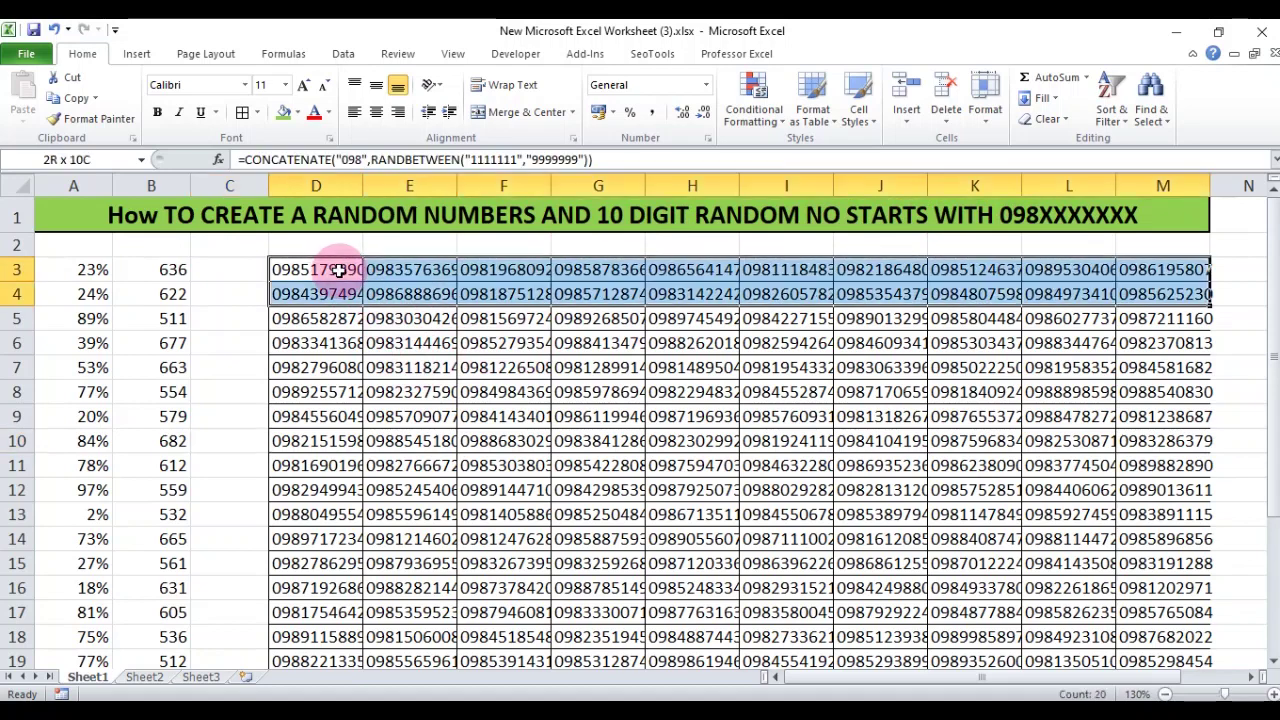
key(shift+Down)
key(shift+Down)
key(shift+Down)
key(shift+Down)
key(shift+Down)
key(shift+Down)
key(shift+Up)
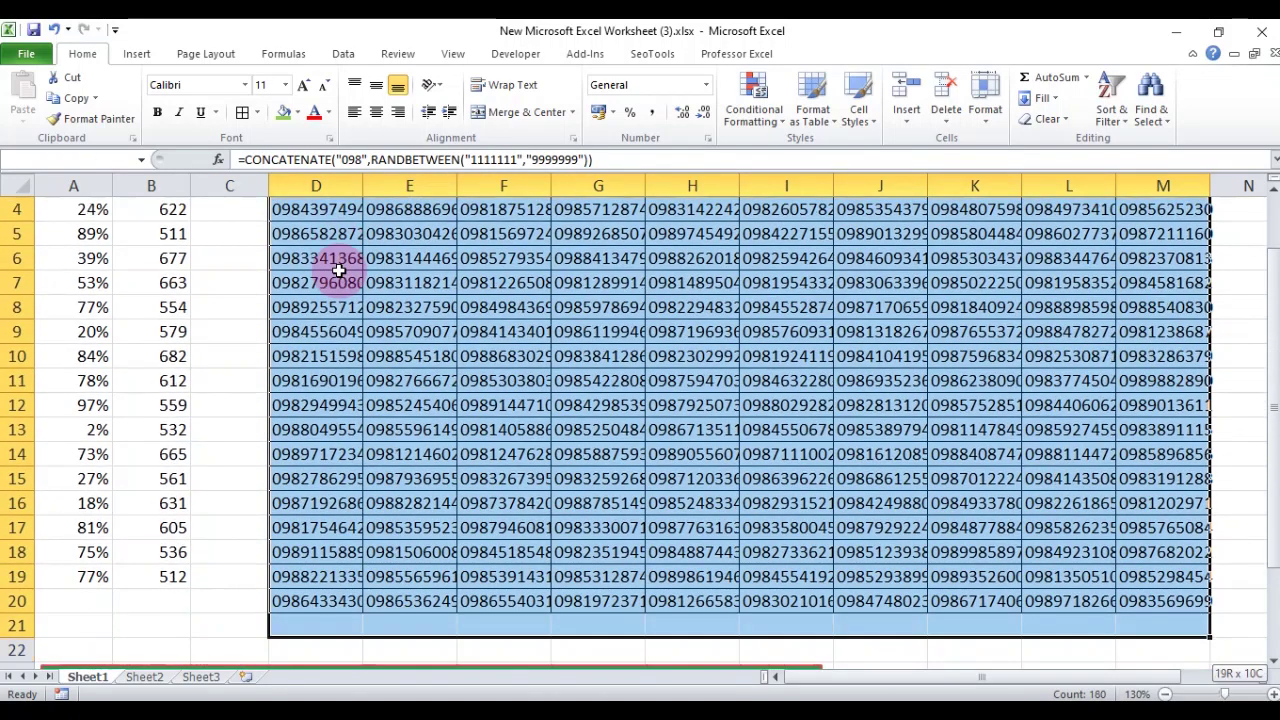
key(shift+Up)
key(Delete)
scroll(338, 270, up, 1)
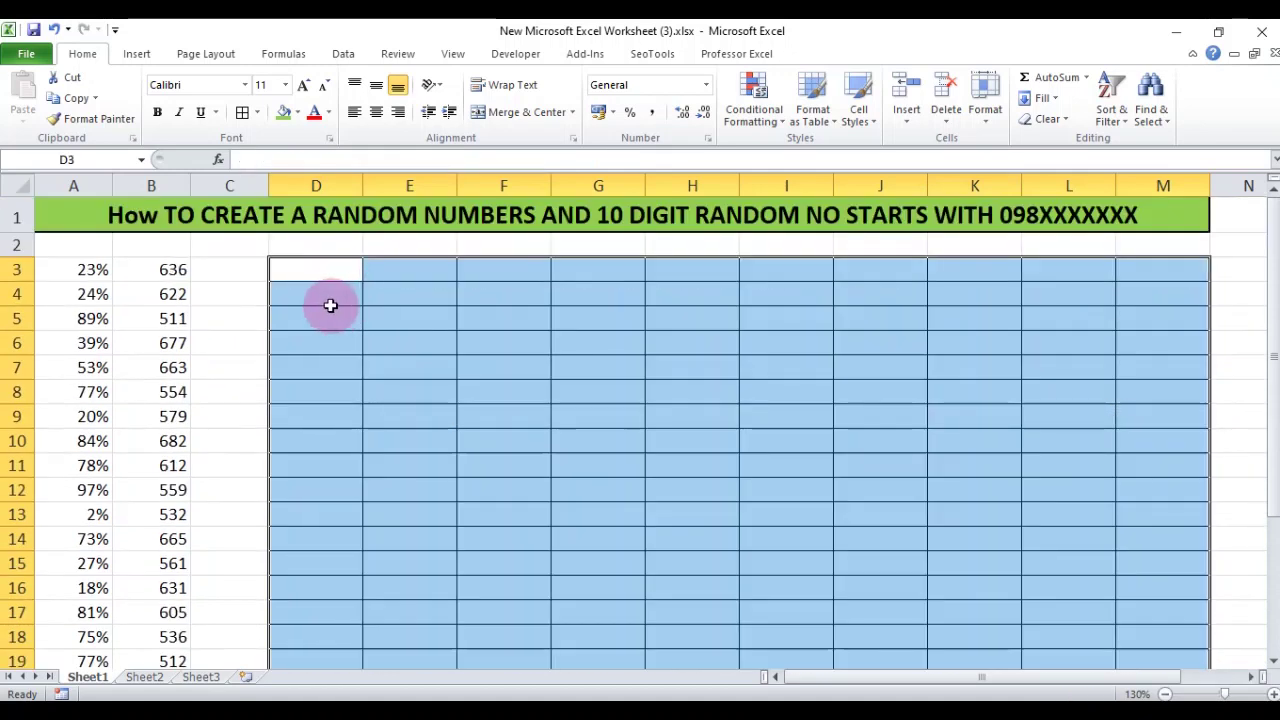
click(319, 275)
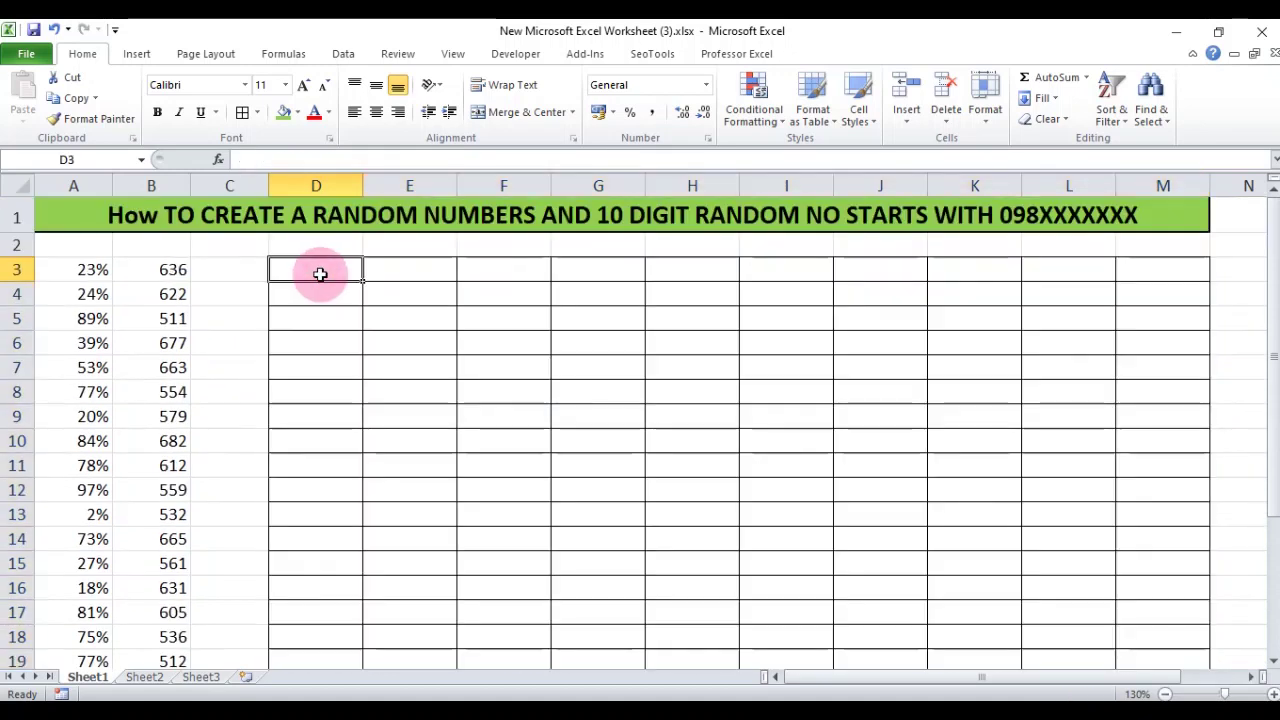
ctrl+scroll(322, 274, up, 4)
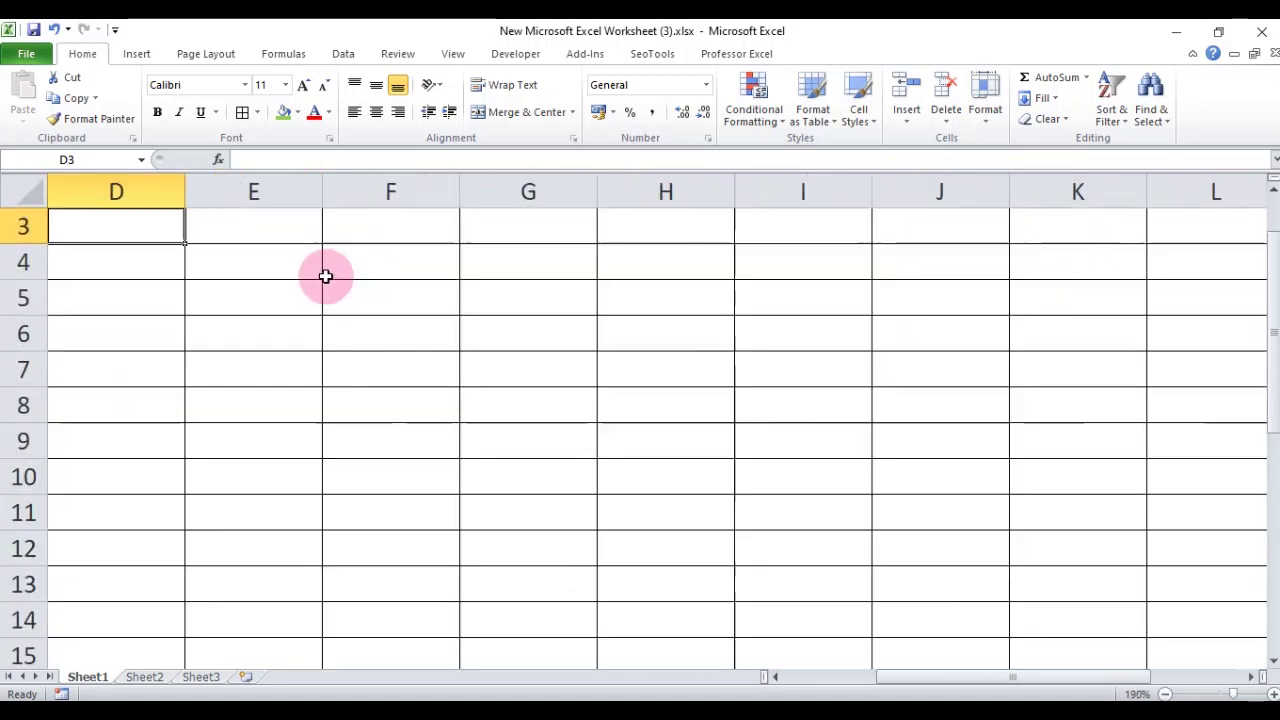
click(783, 683)
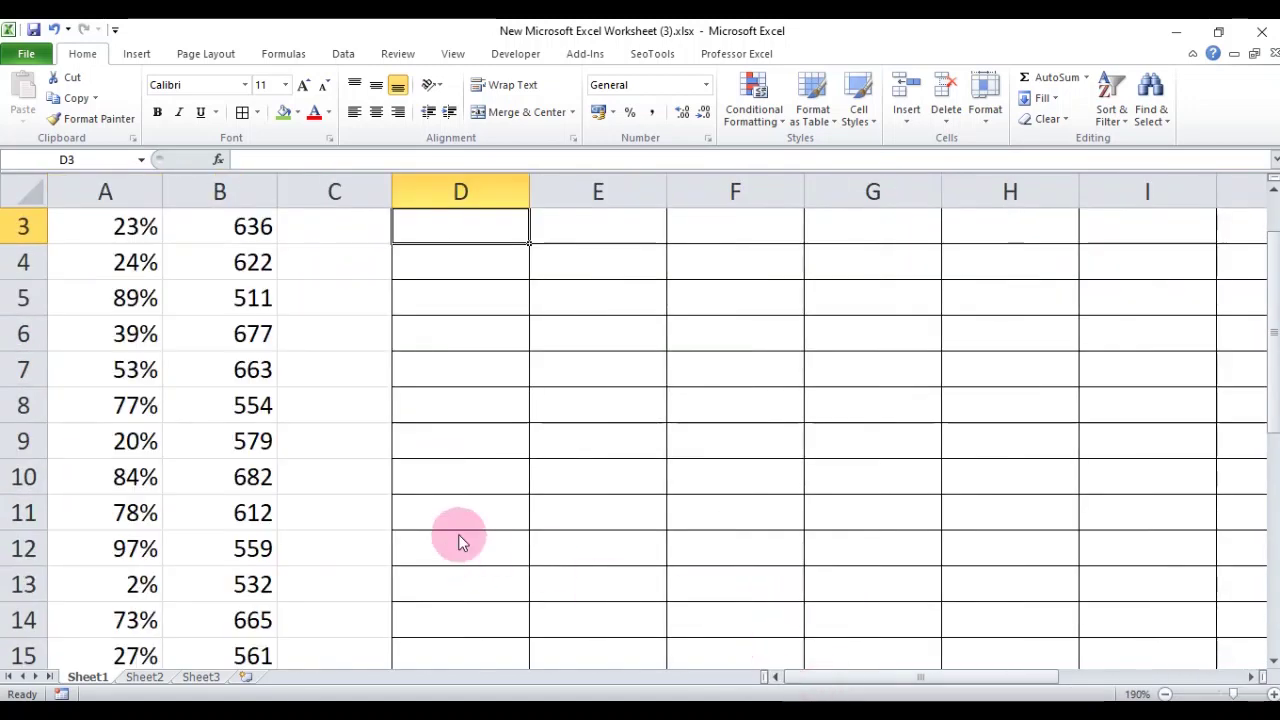
scroll(460, 480, up, 1)
text(=)
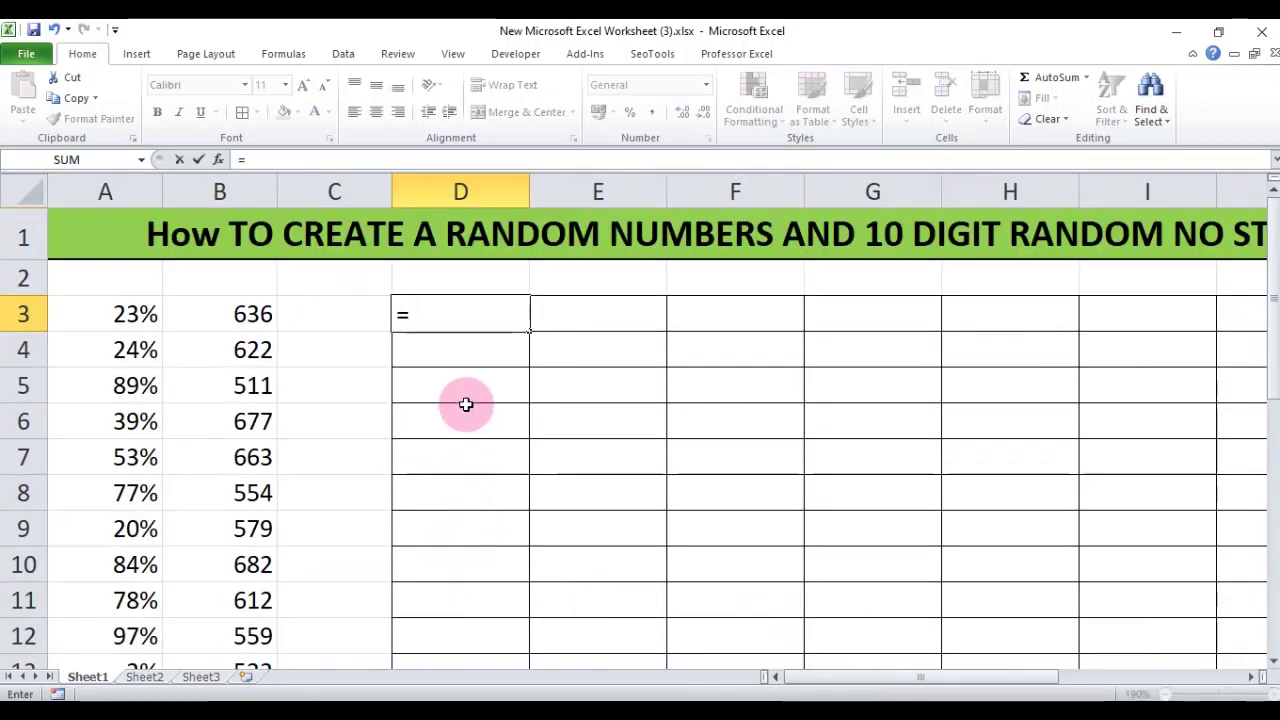
text(con)
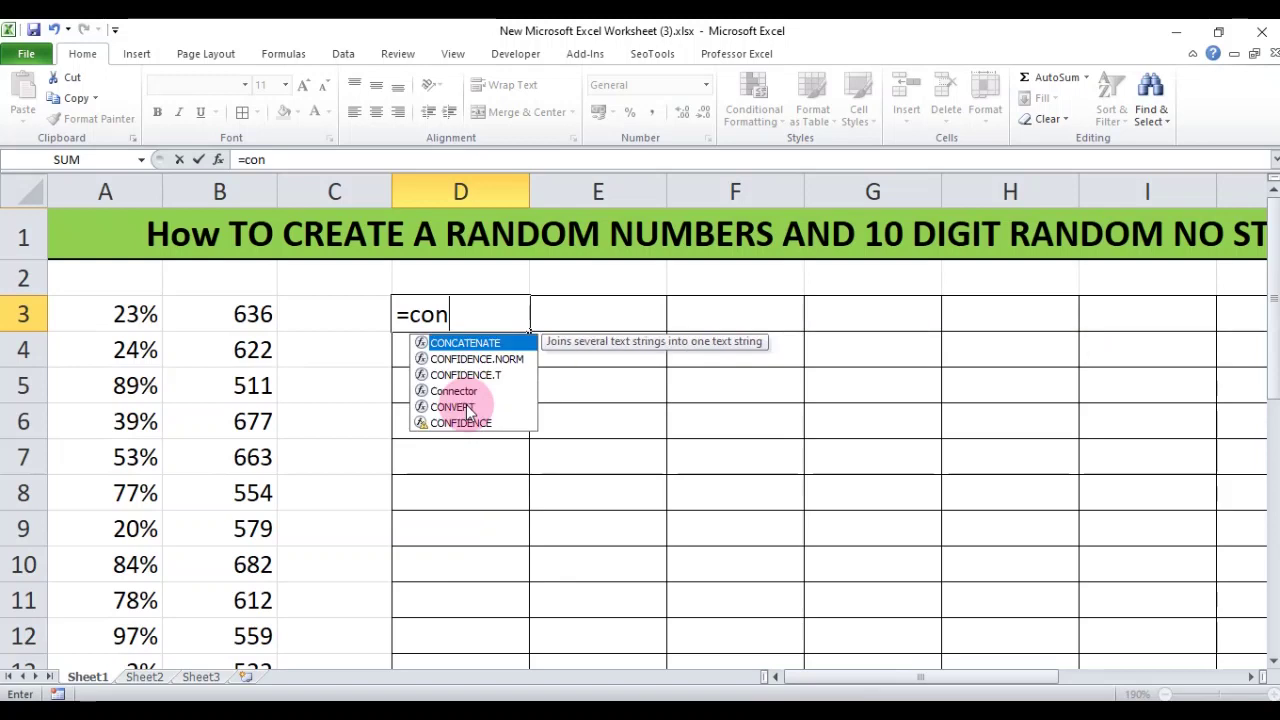
key(Tab)
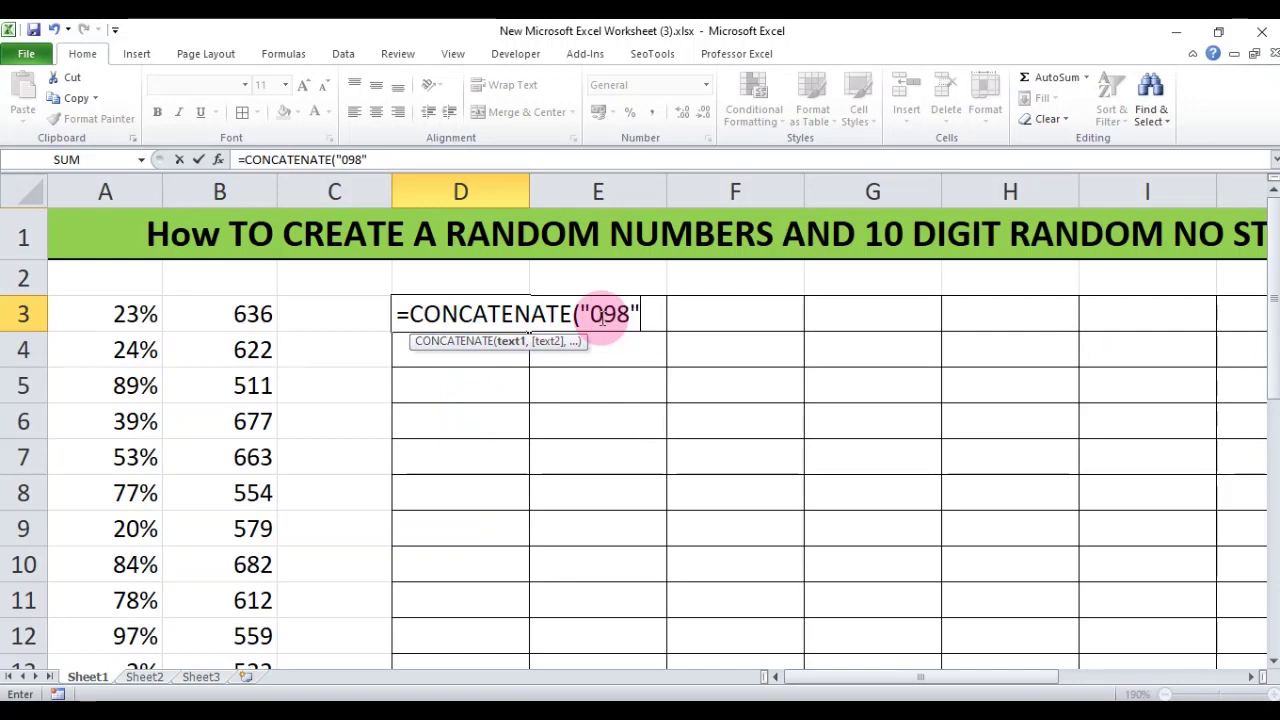
text(,)
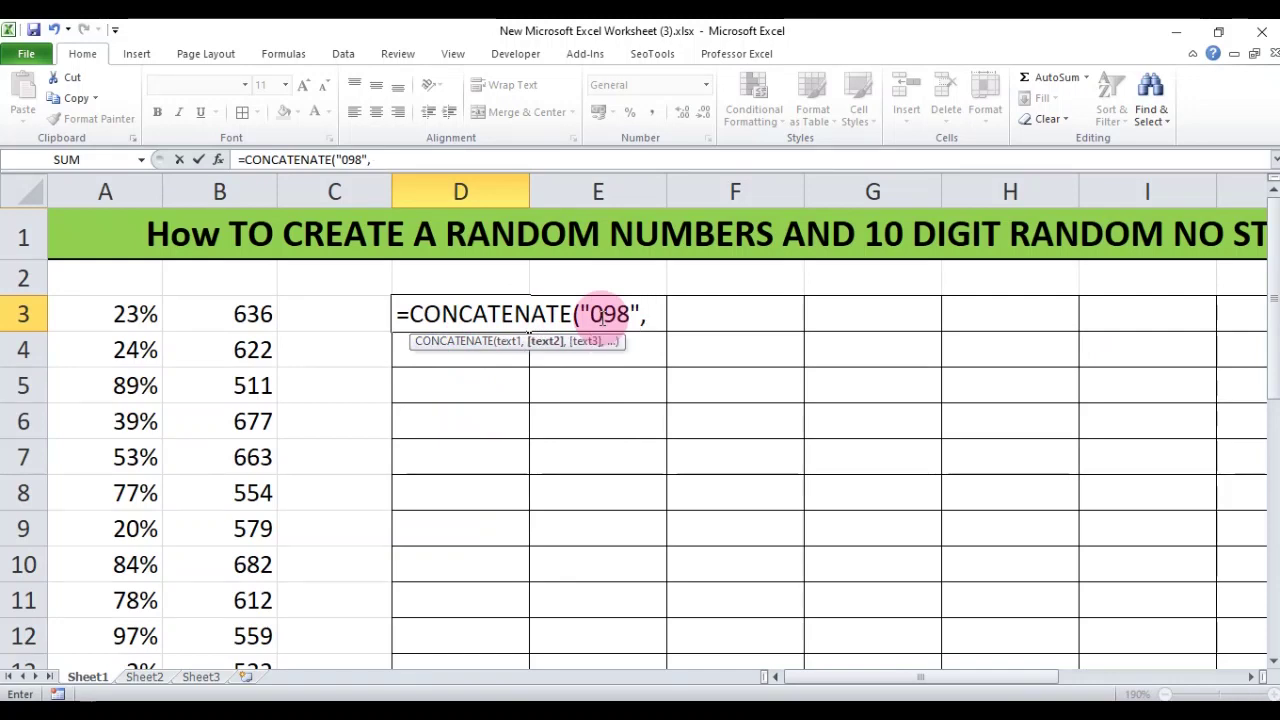
text(ran)
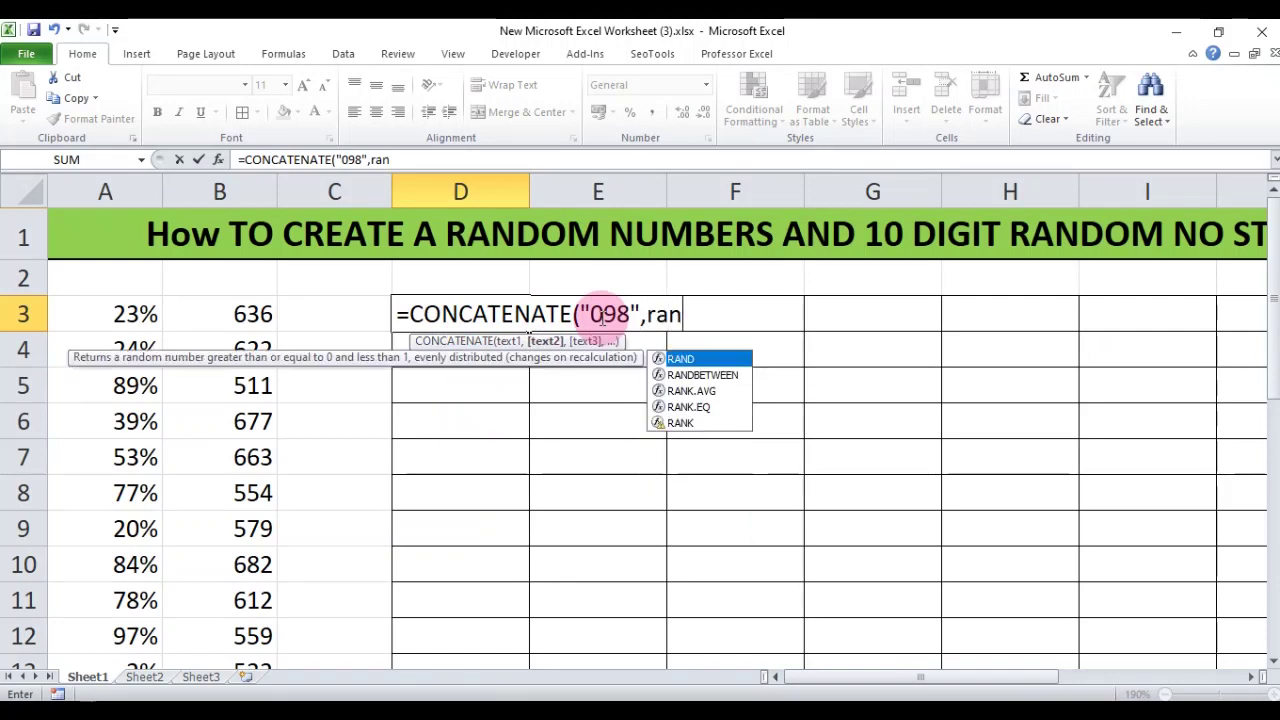
key(Down)
key(Tab)
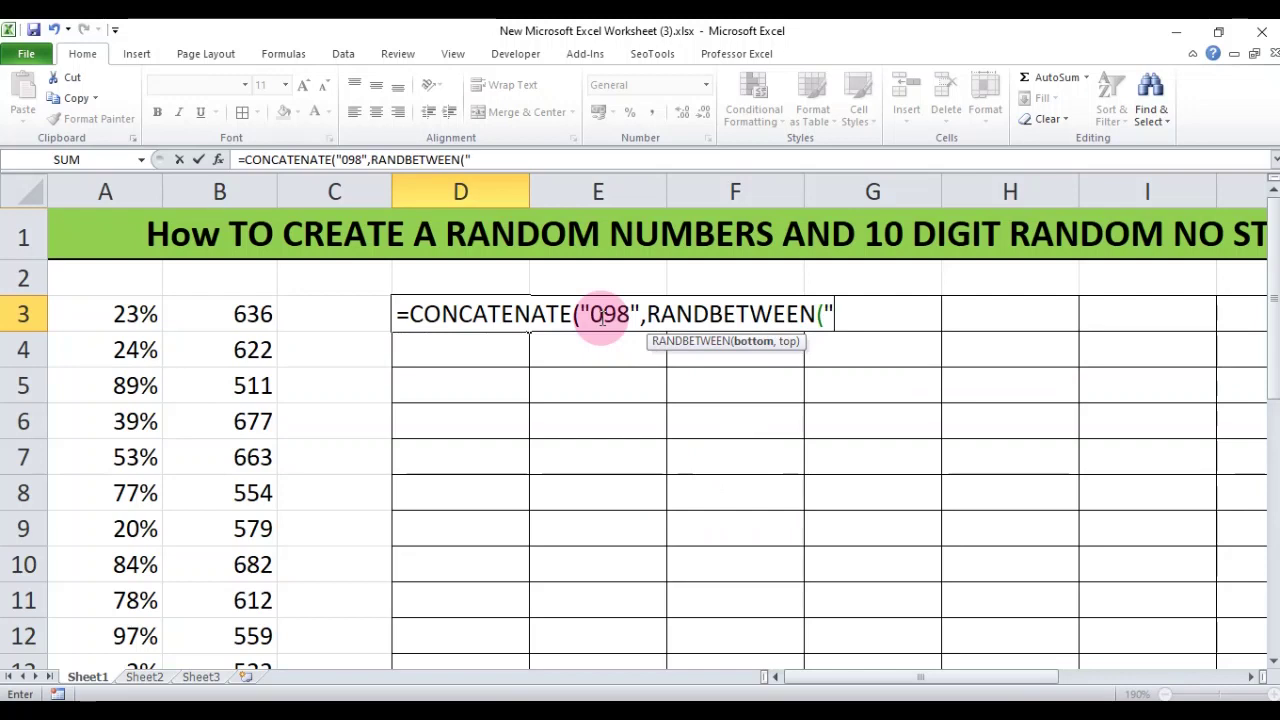
text(1111)
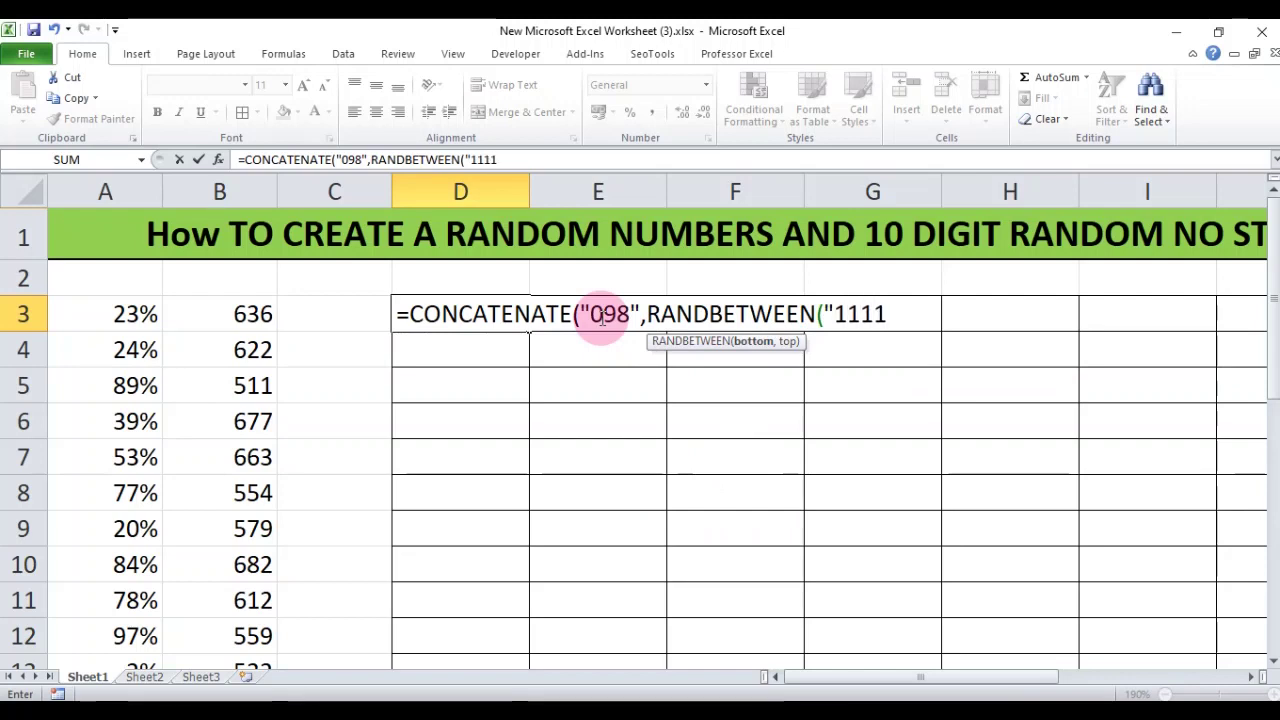
text(1)
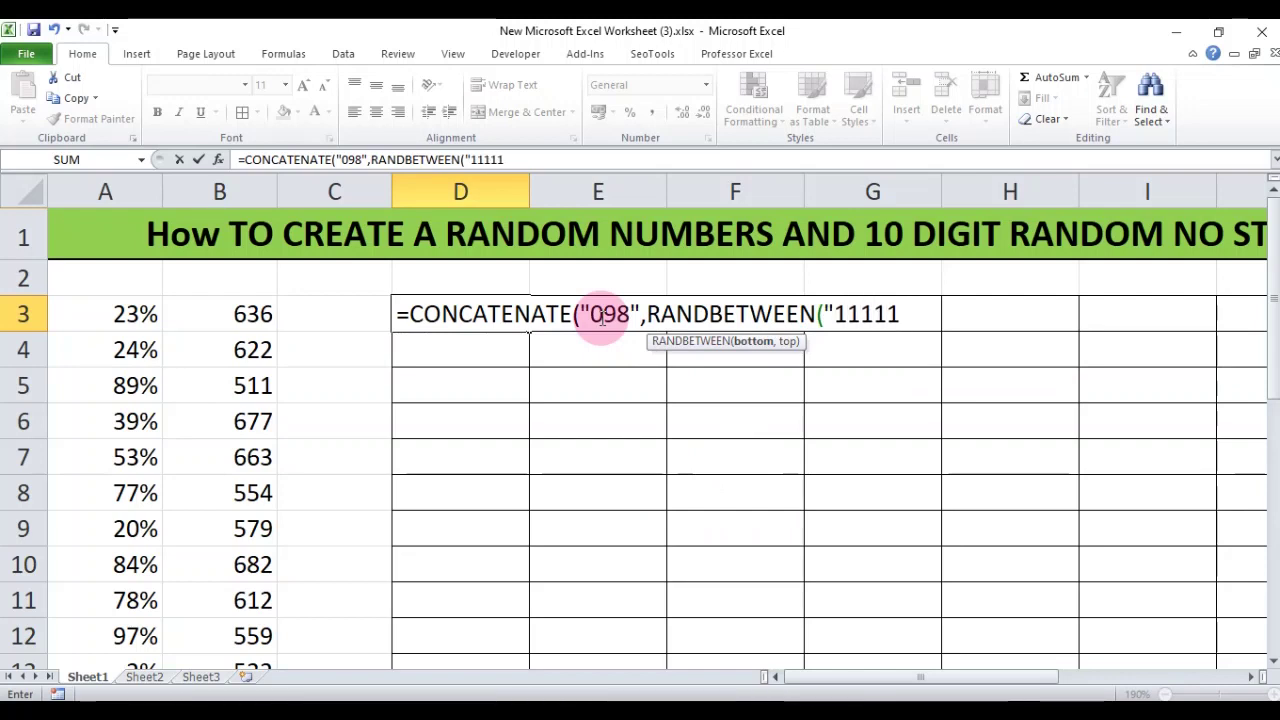
text(11")
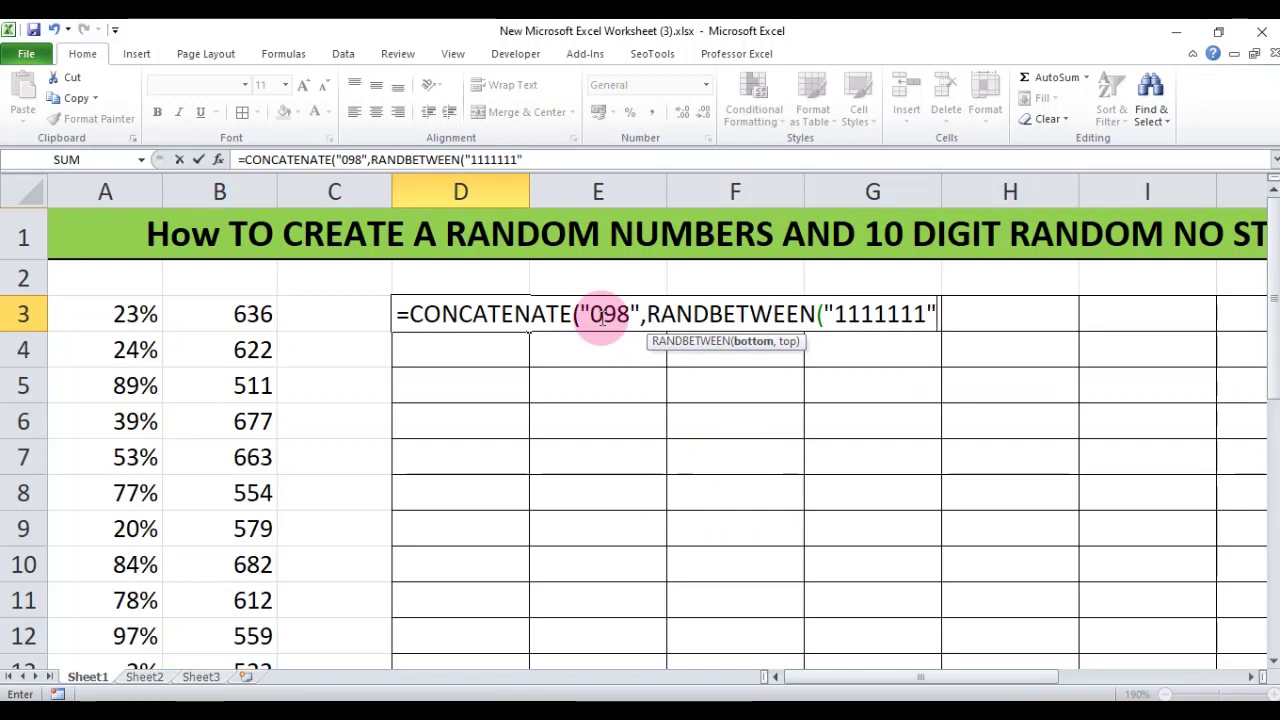
text(,)
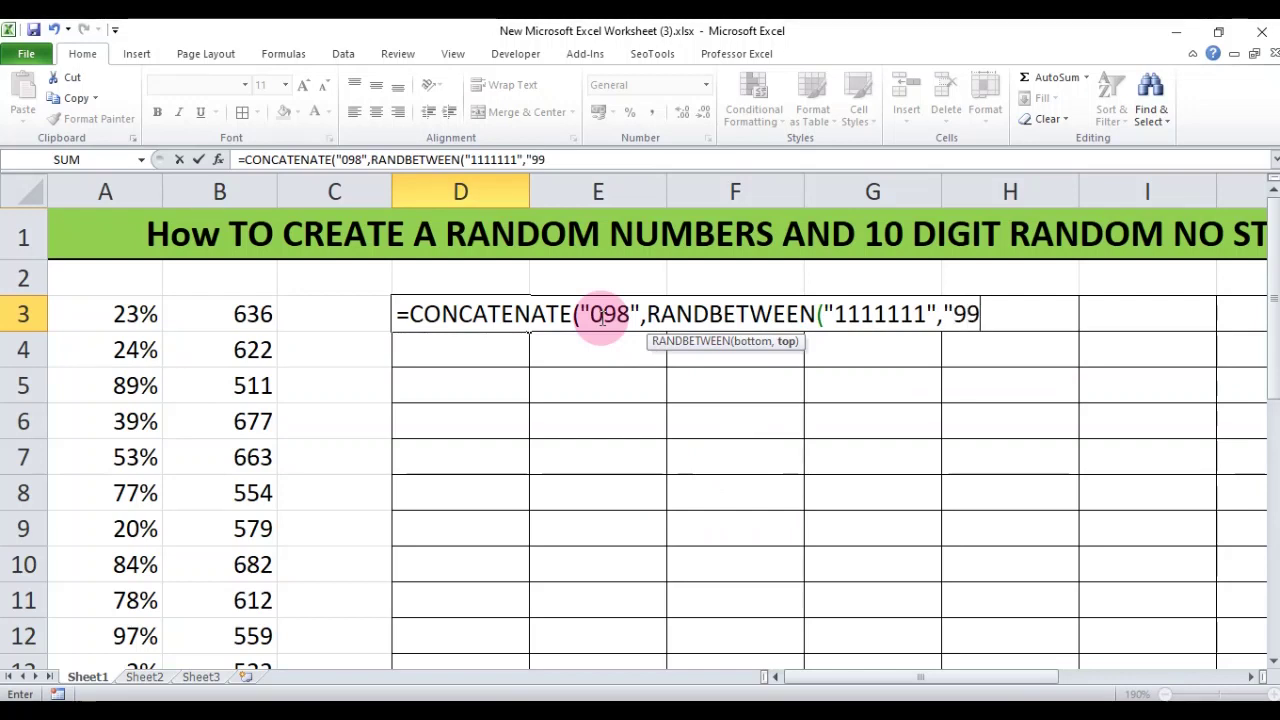
text(99)
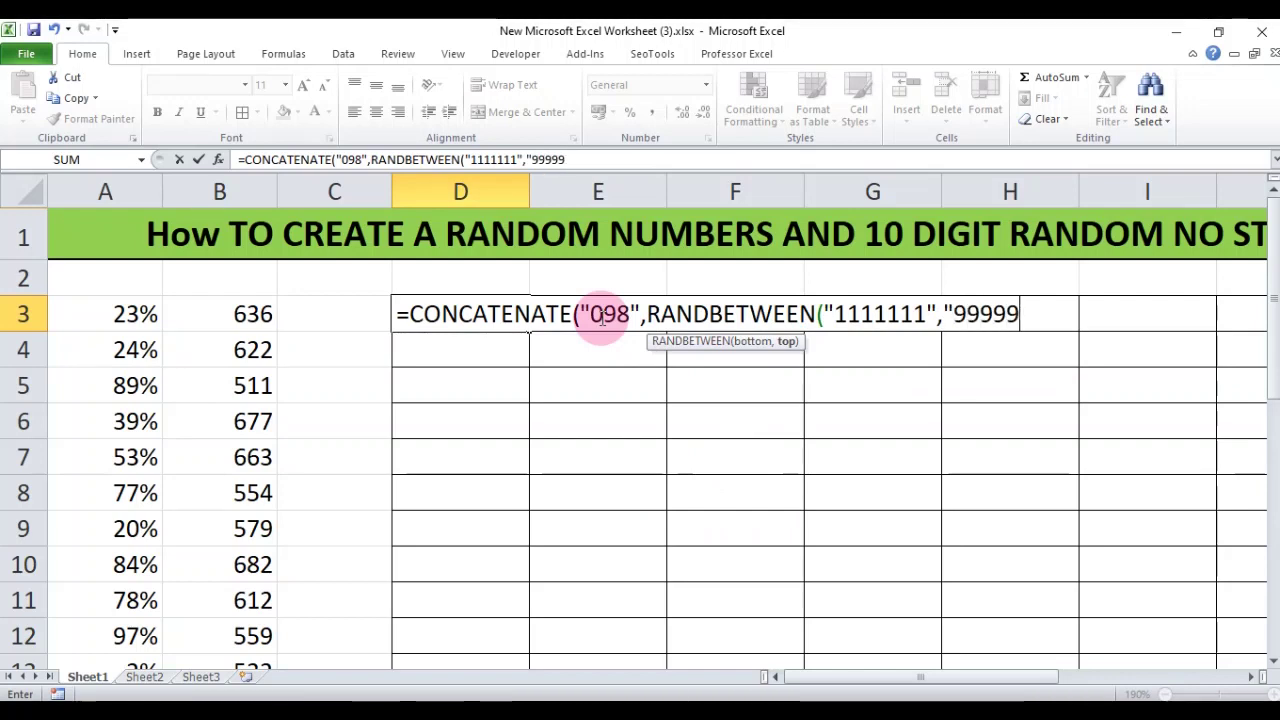
text(99")
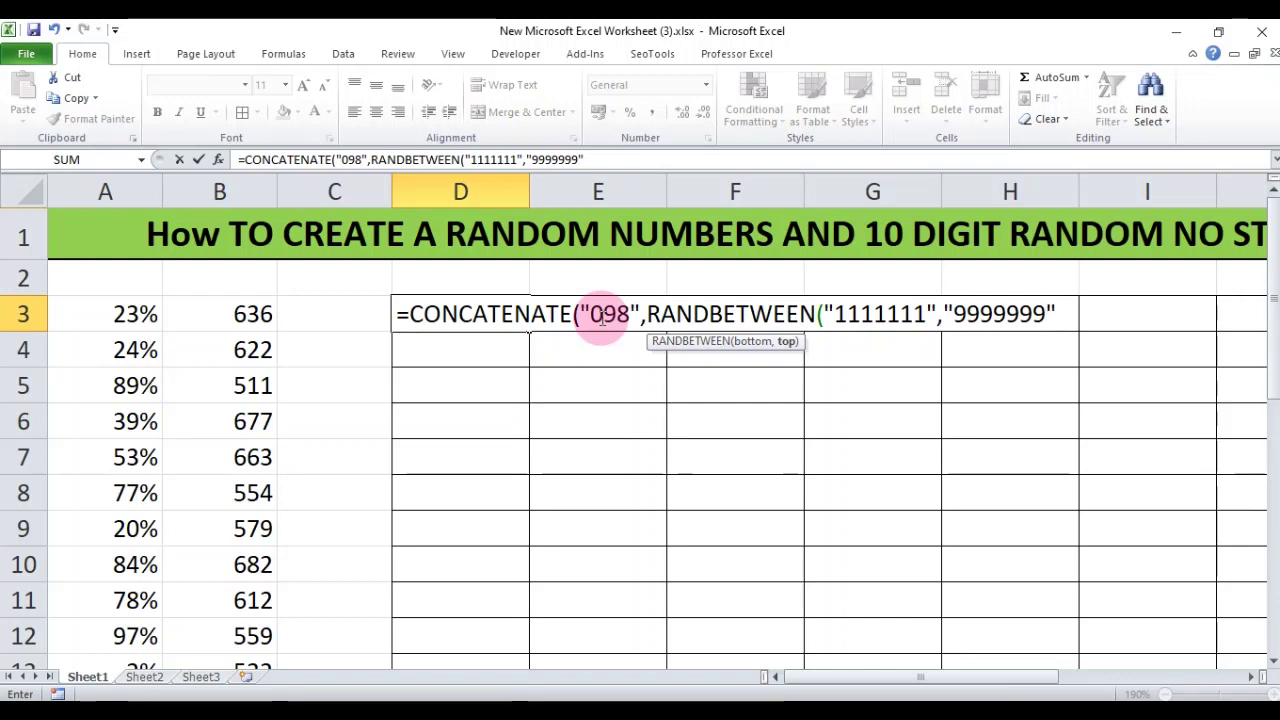
text())
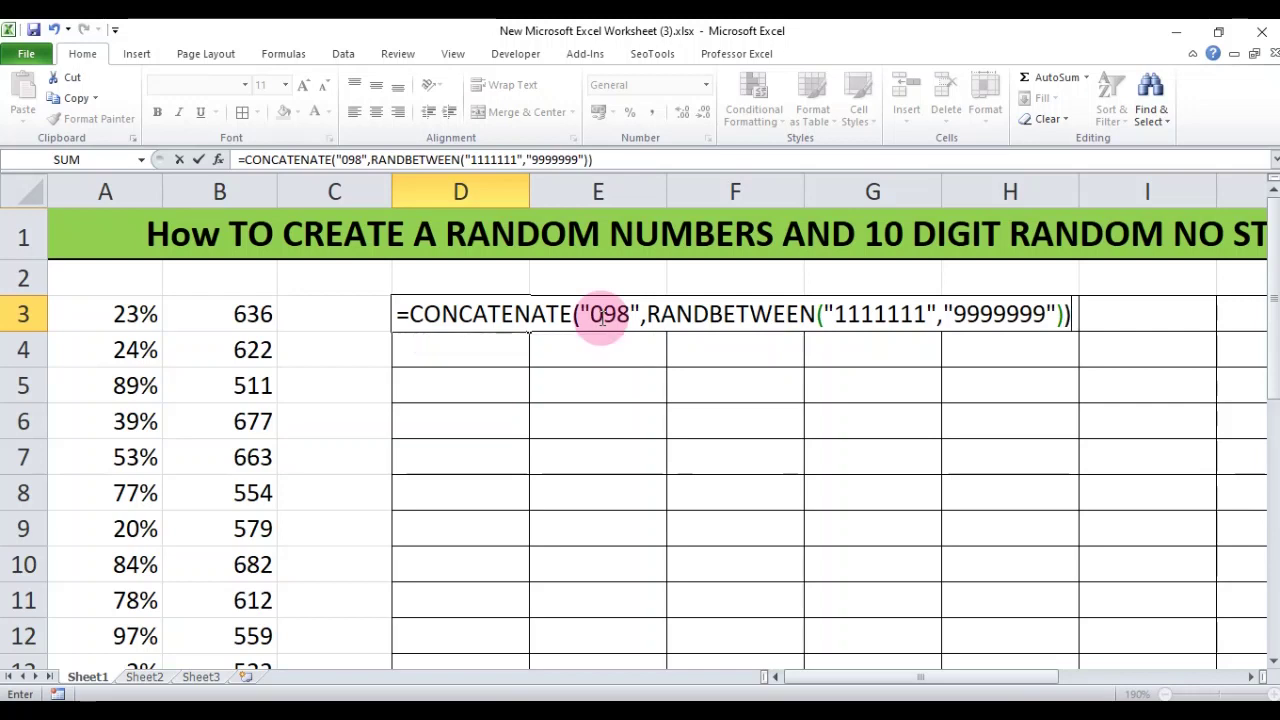
key(Return)
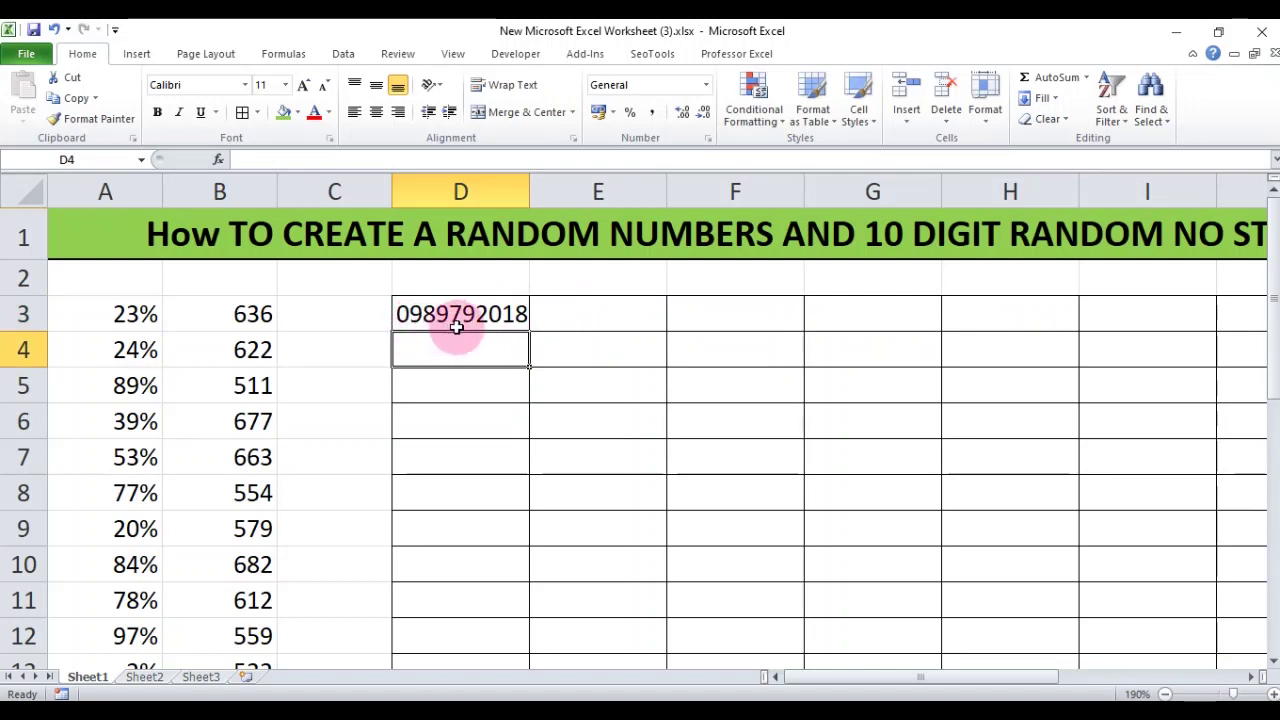
Step: Copy D3's formula and paste it across D3:M20, giving 180 random 098 numbers
click(527, 323)
scroll(527, 328, down, 3)
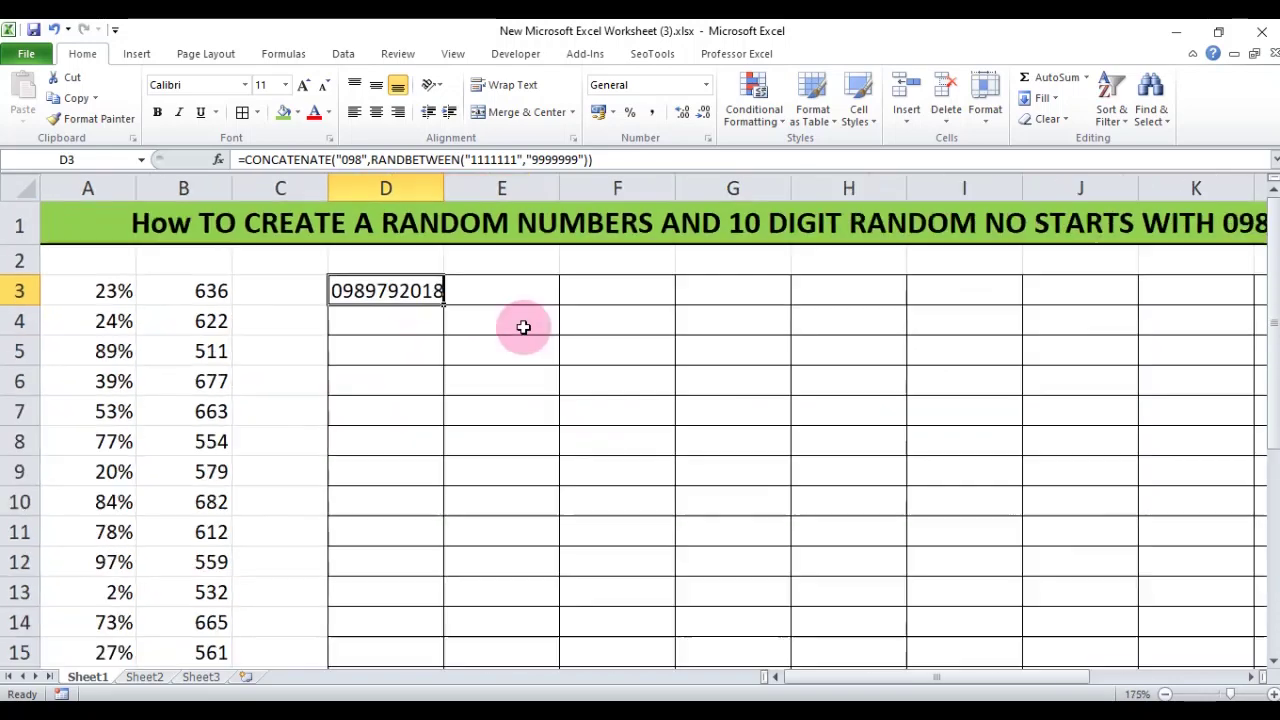
scroll(523, 329, down, 3)
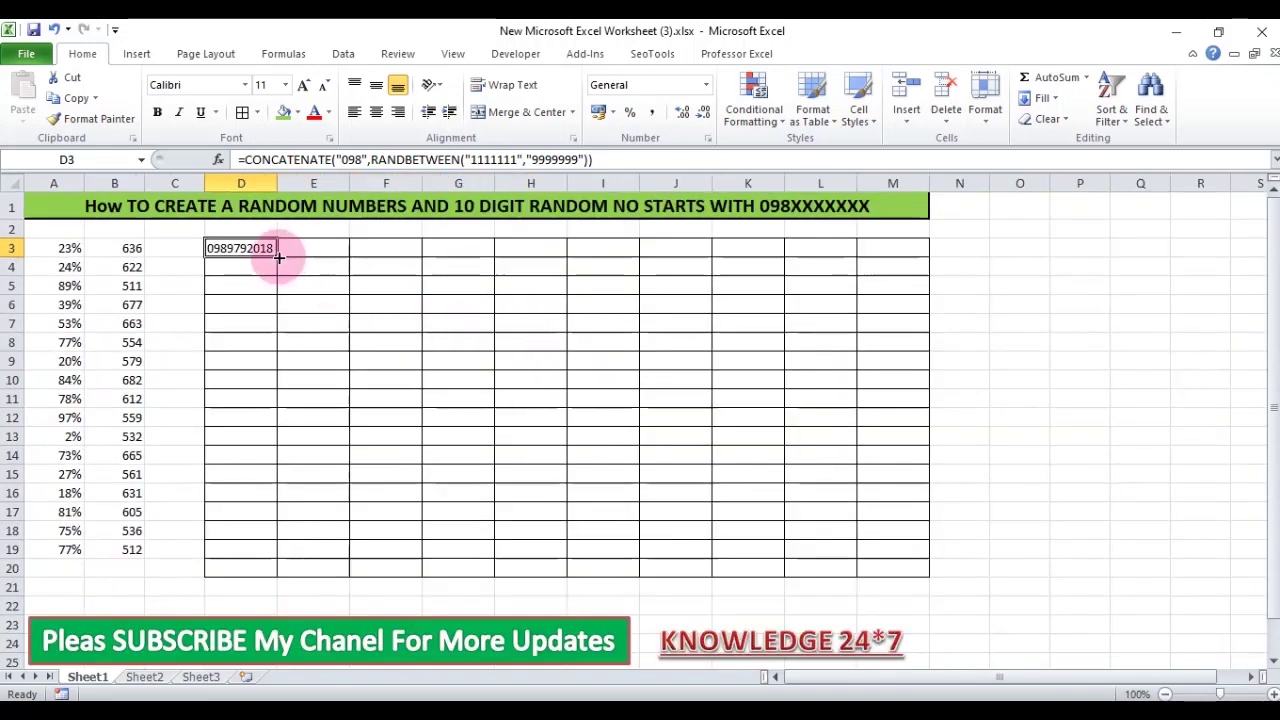
key(ctrl+c)
drag(261, 249, 881, 565)
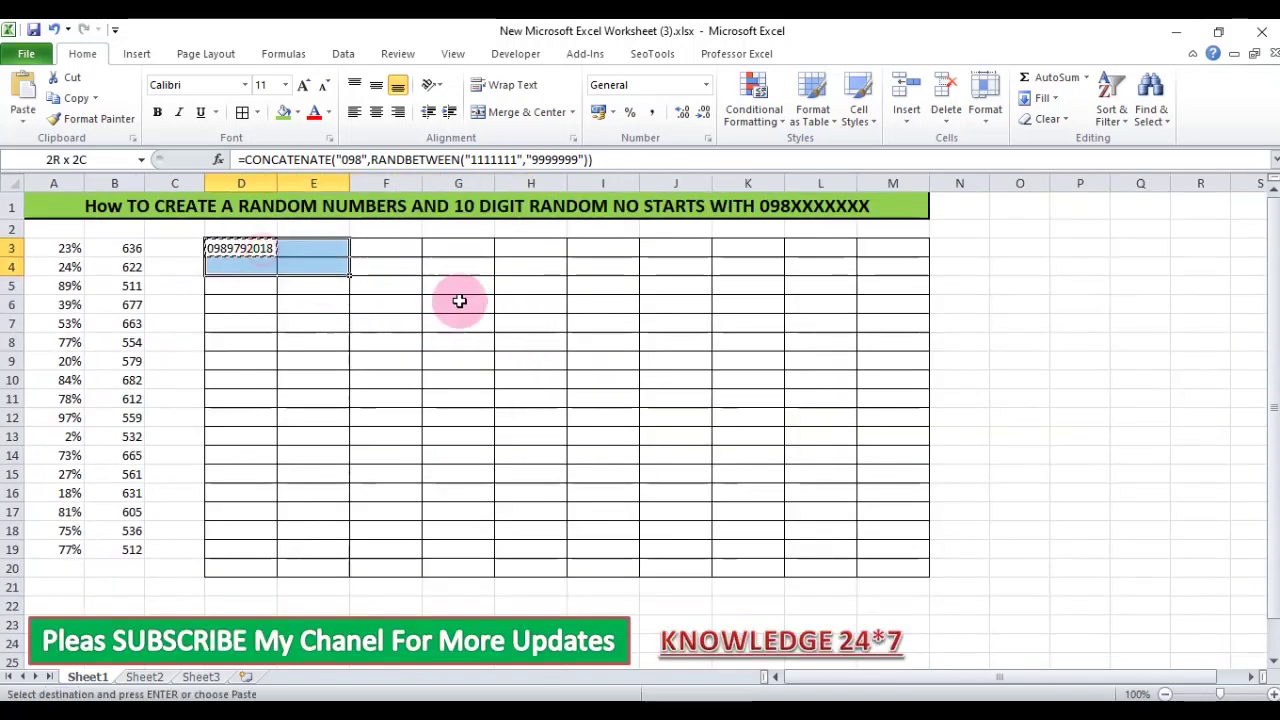
key(ctrl+v)
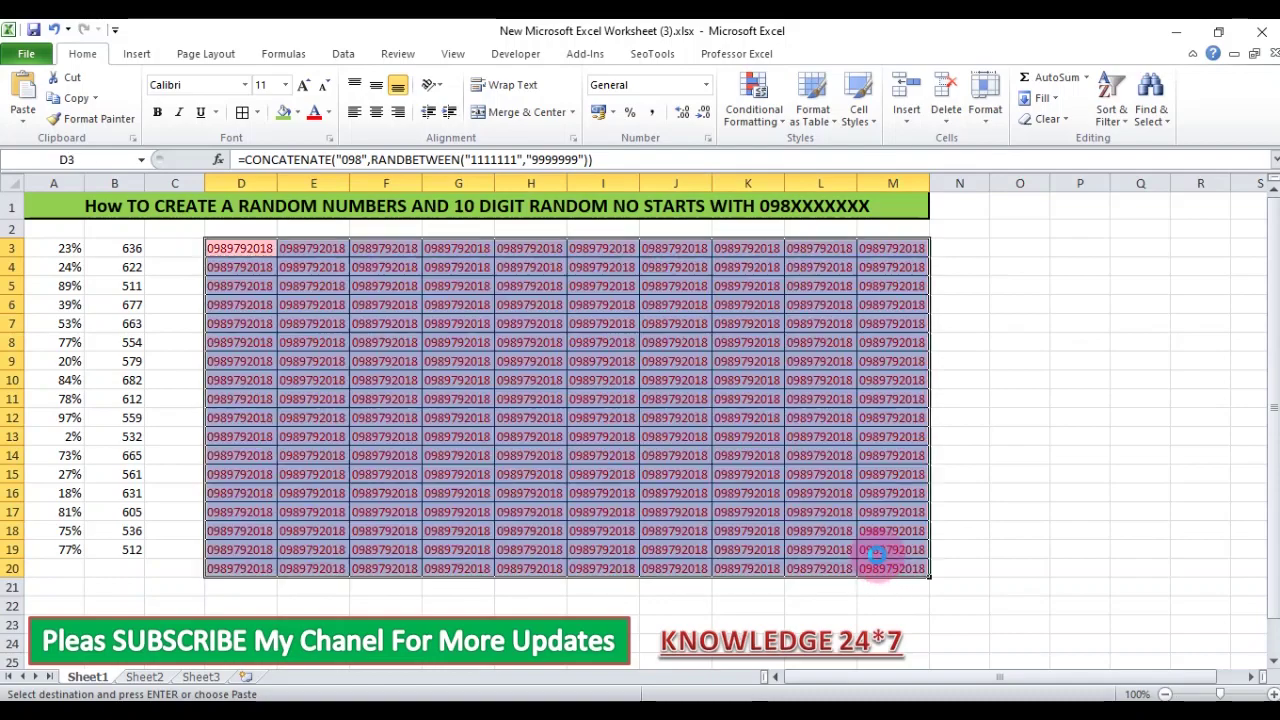
scroll(597, 399, up, 2)
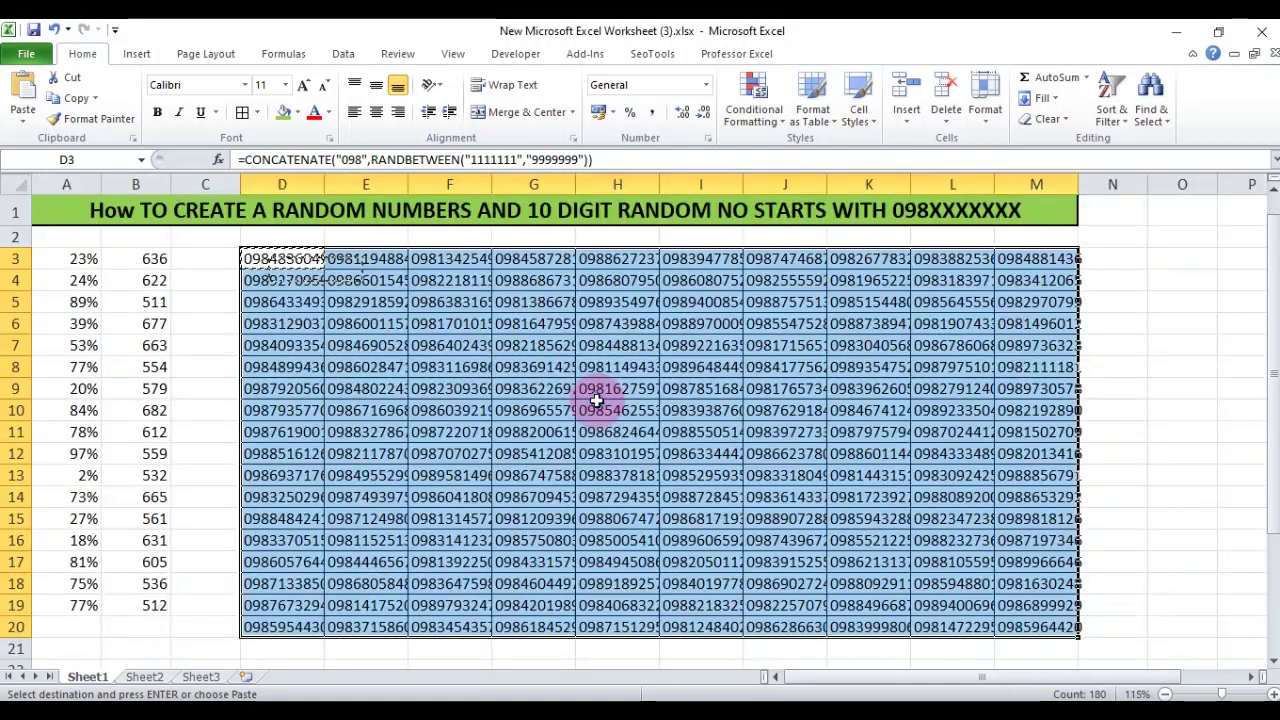
scroll(597, 399, up, 2)
scroll(597, 399, down, 3)
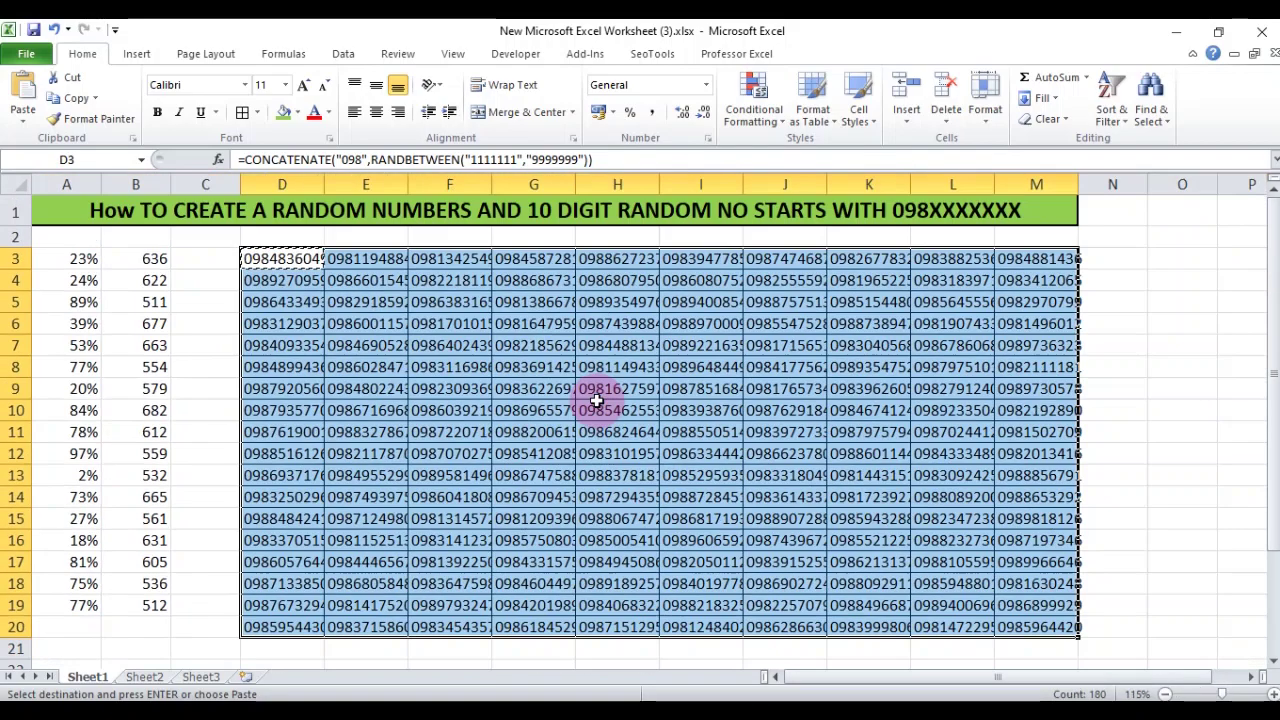
click(597, 395)
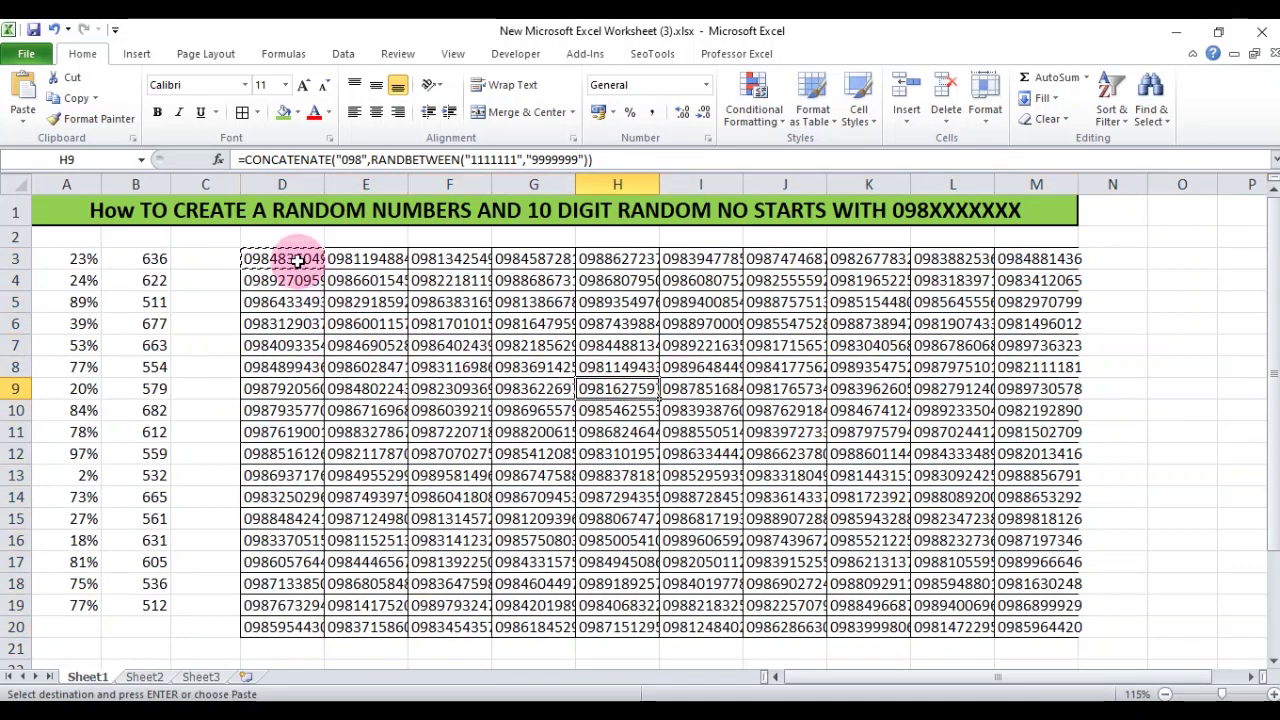
drag(298, 261, 1014, 622)
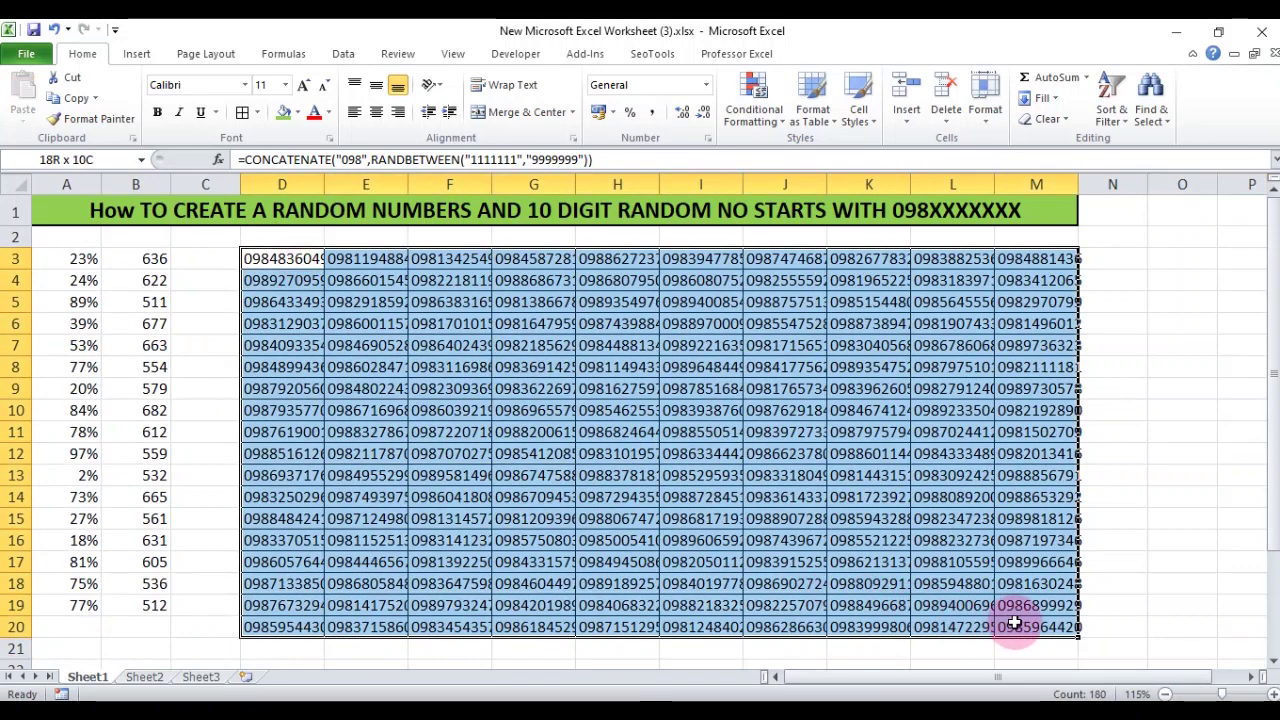
Step: Apply a Duplicate Values rule with light red fill and dark red text to D3:M20
click(758, 122)
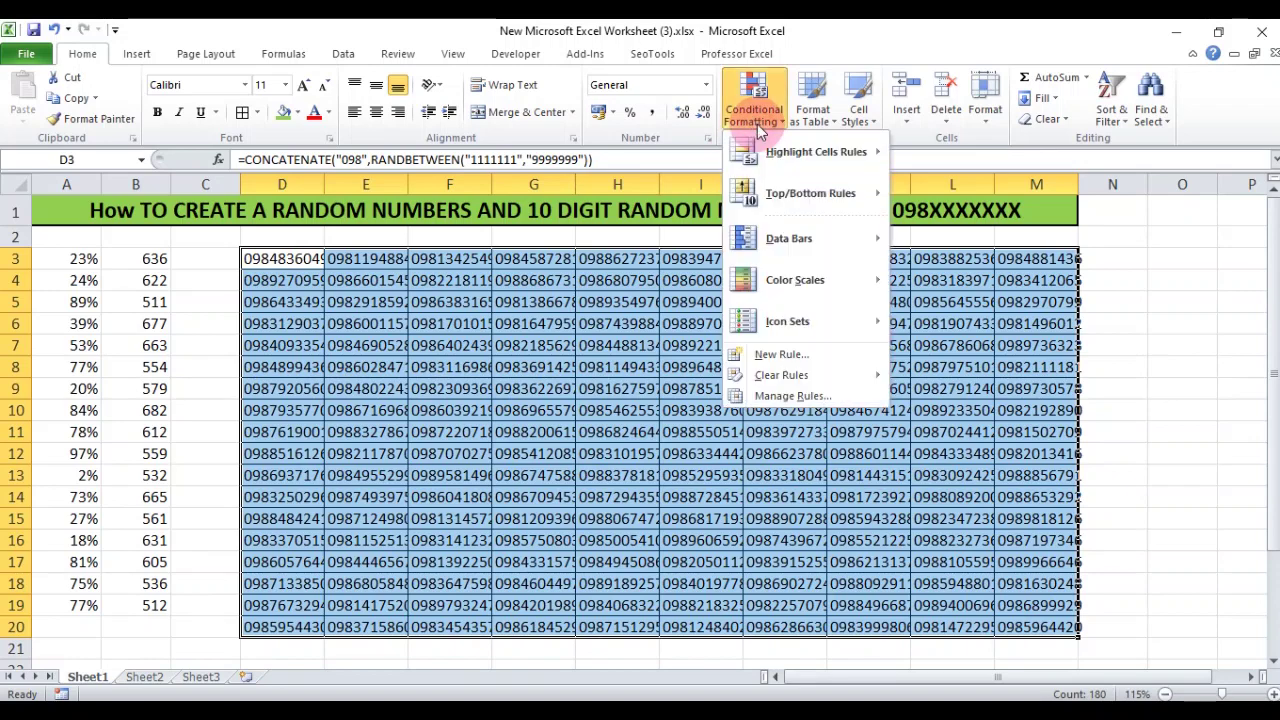
mouse_move(815, 152)
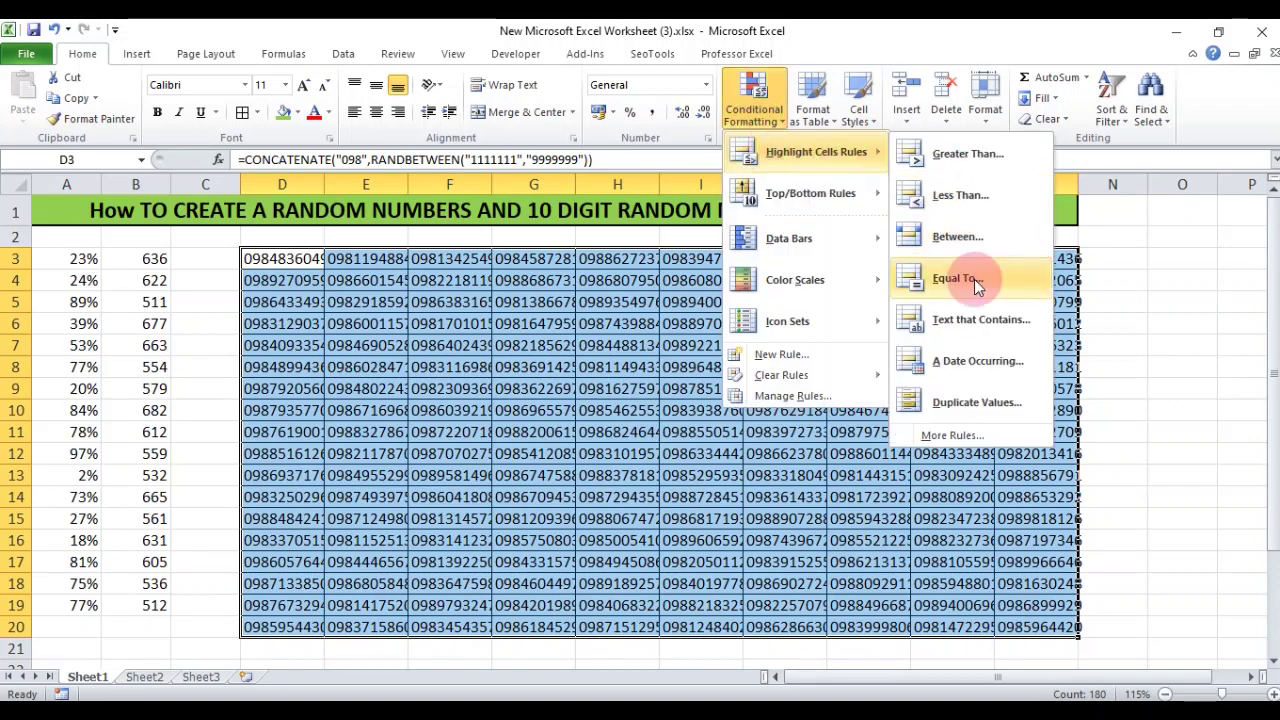
click(975, 402)
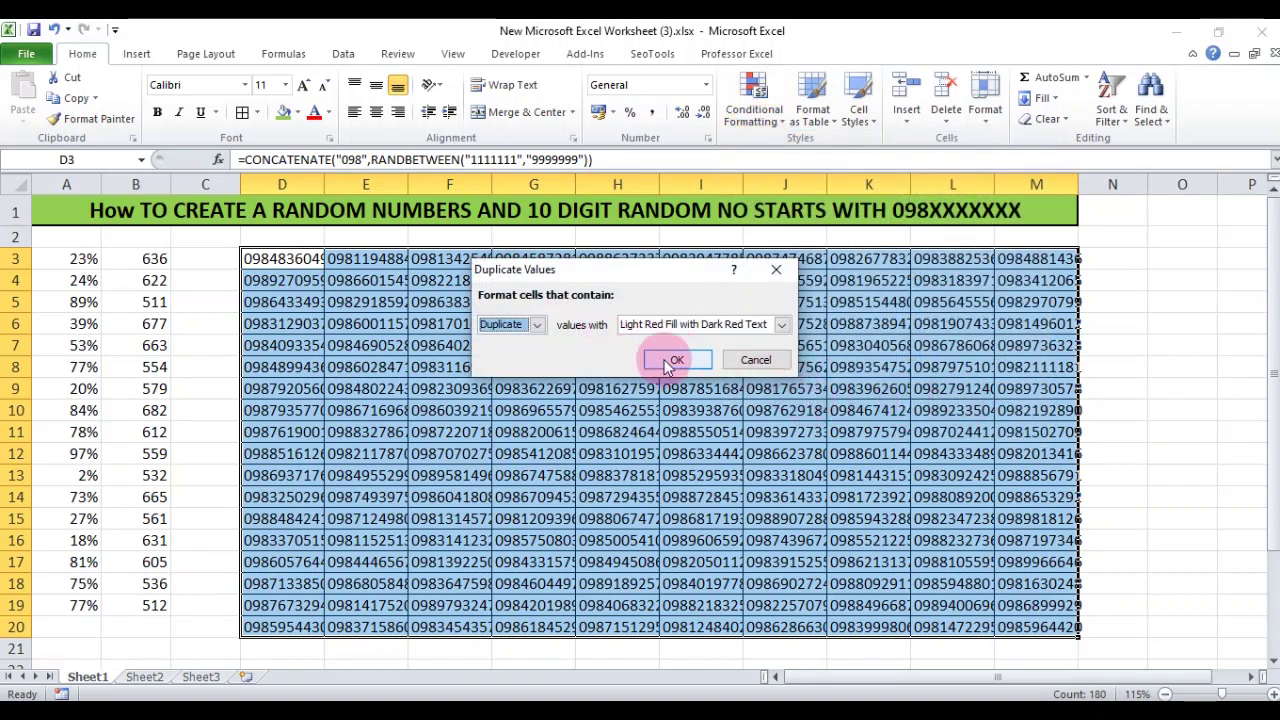
click(670, 362)
Step: Re-enter the D3 formula to recalculate the random numbers
click(596, 366)
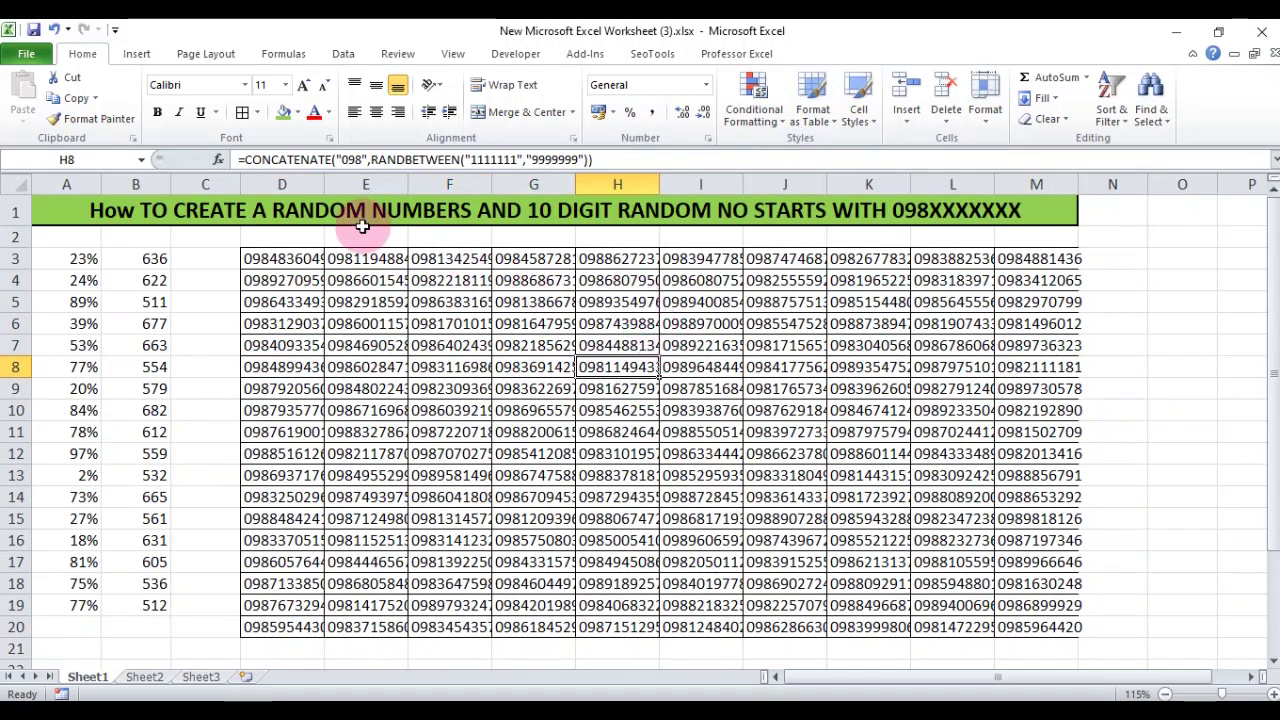
double_click(296, 260)
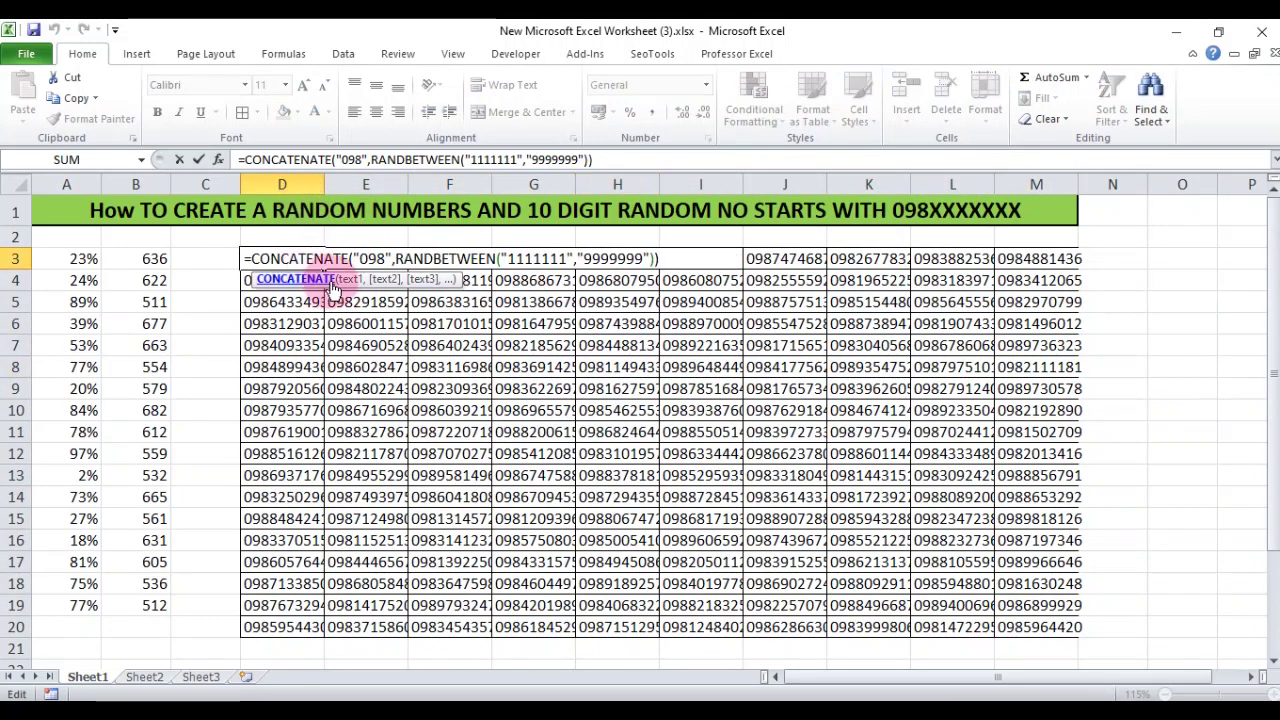
key(Return)
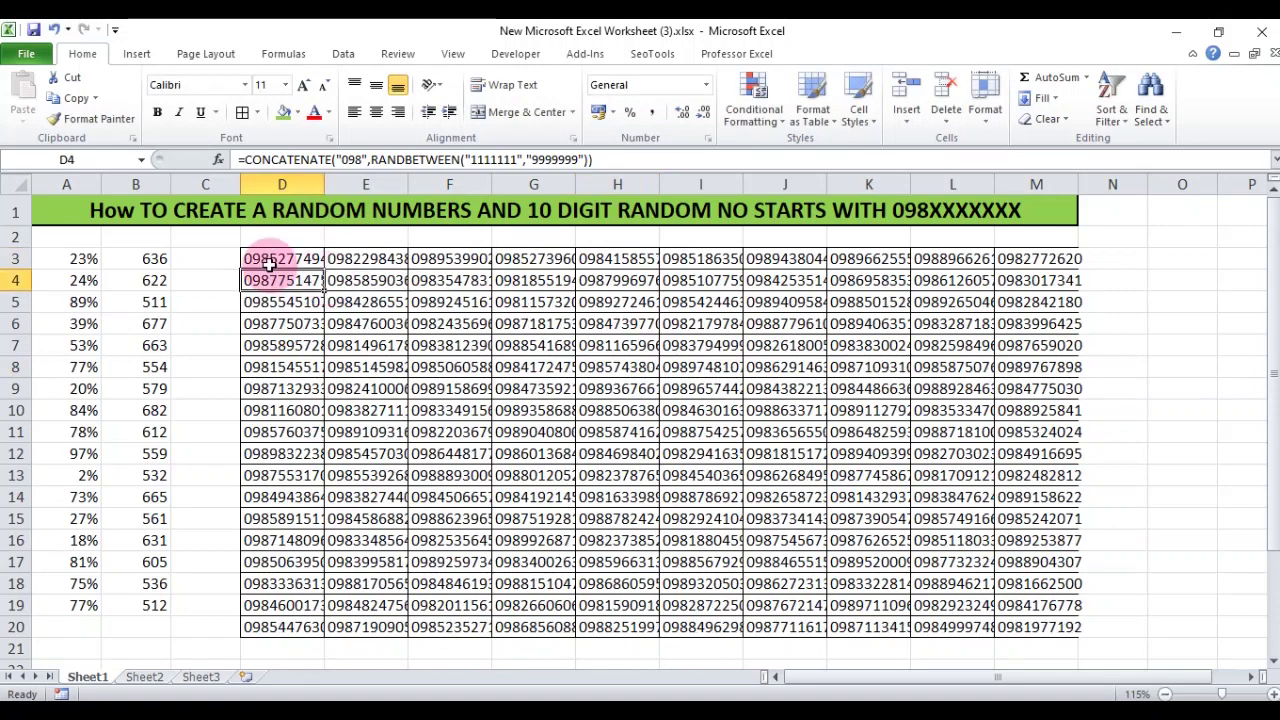
Step: Autofit the number columns and widen column K so full 10-digit numbers show
mouse_move(290, 184)
mouse_down()
mouse_move(724, 165)
mouse_move(1056, 176)
mouse_up()
double_click(1073, 183)
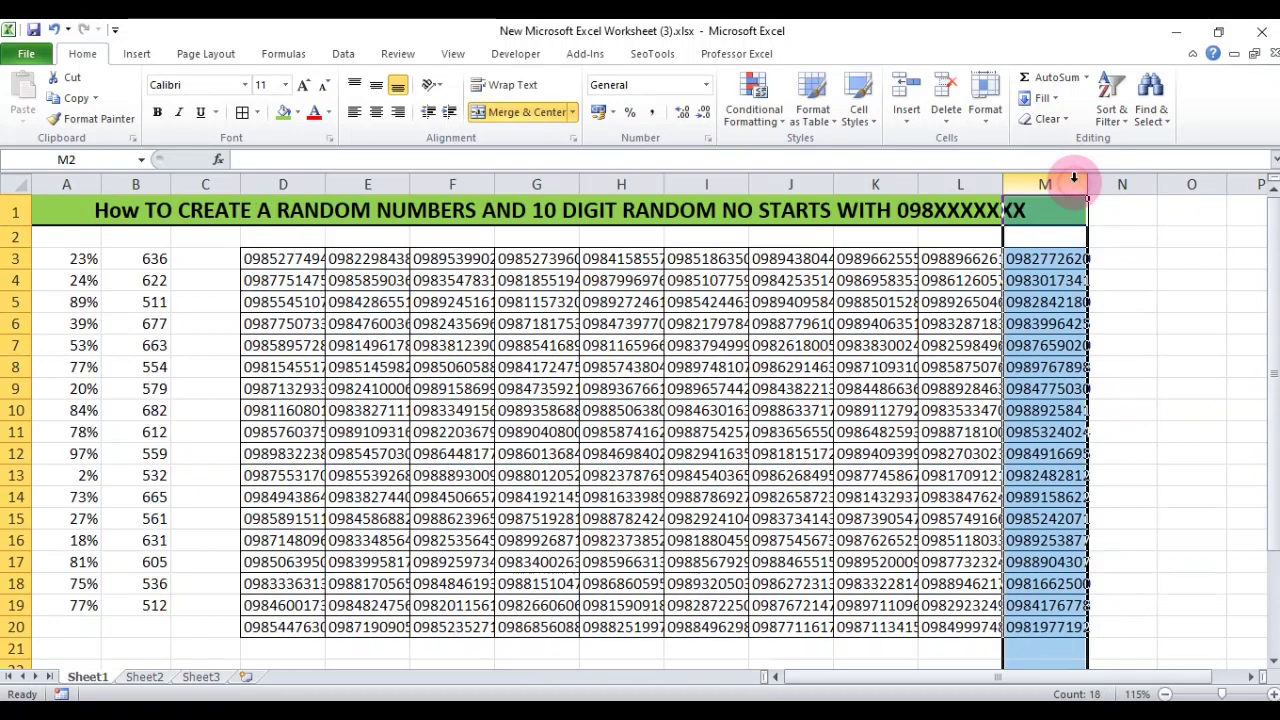
click(875, 389)
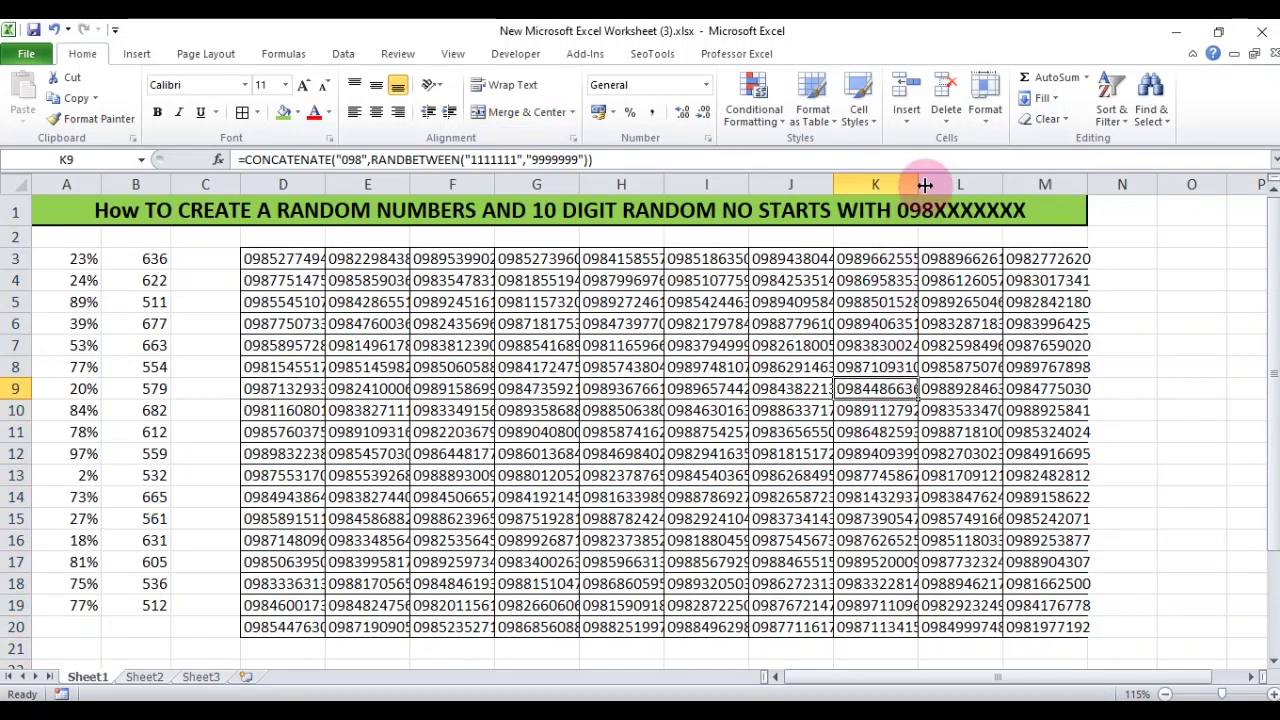
drag(918, 184, 928, 184)
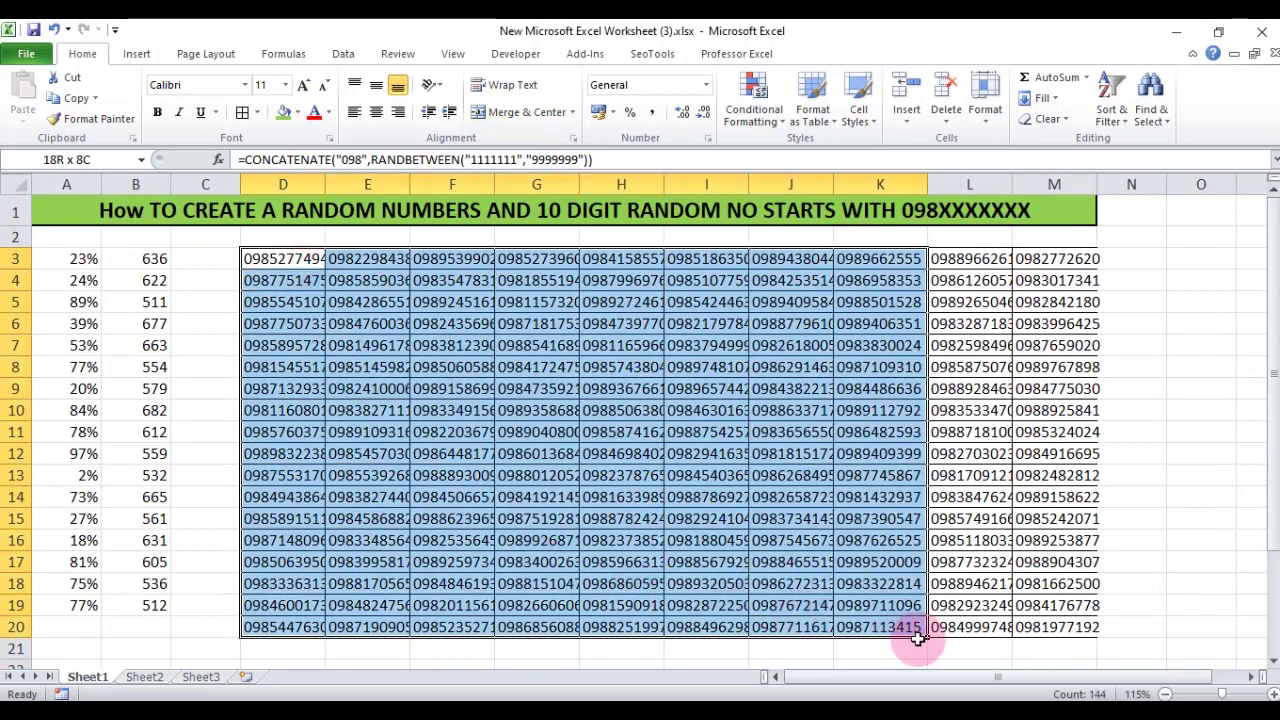
Step: Regenerate all the random numbers in the grid with F9
mouse_move(298, 262)
mouse_down()
mouse_move(1000, 628)
mouse_move(1025, 628)
mouse_up()
click(1138, 322)
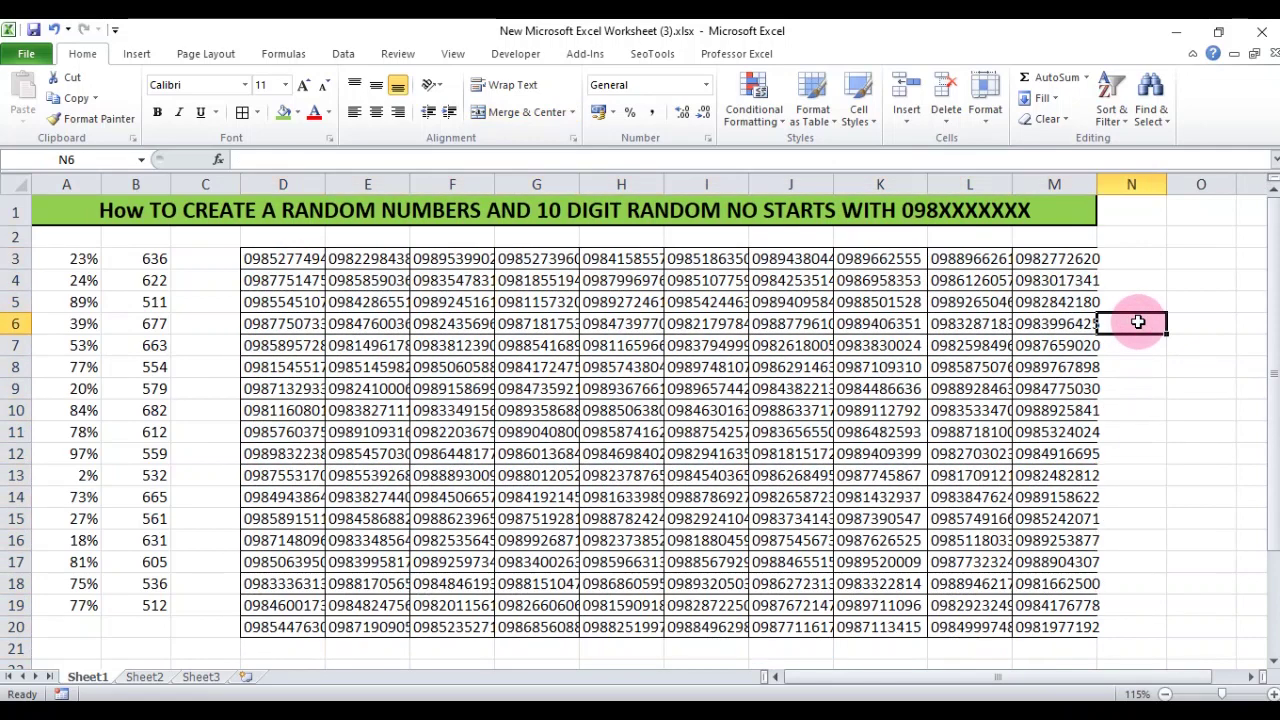
key(F9)
key(F9)
key(F9)
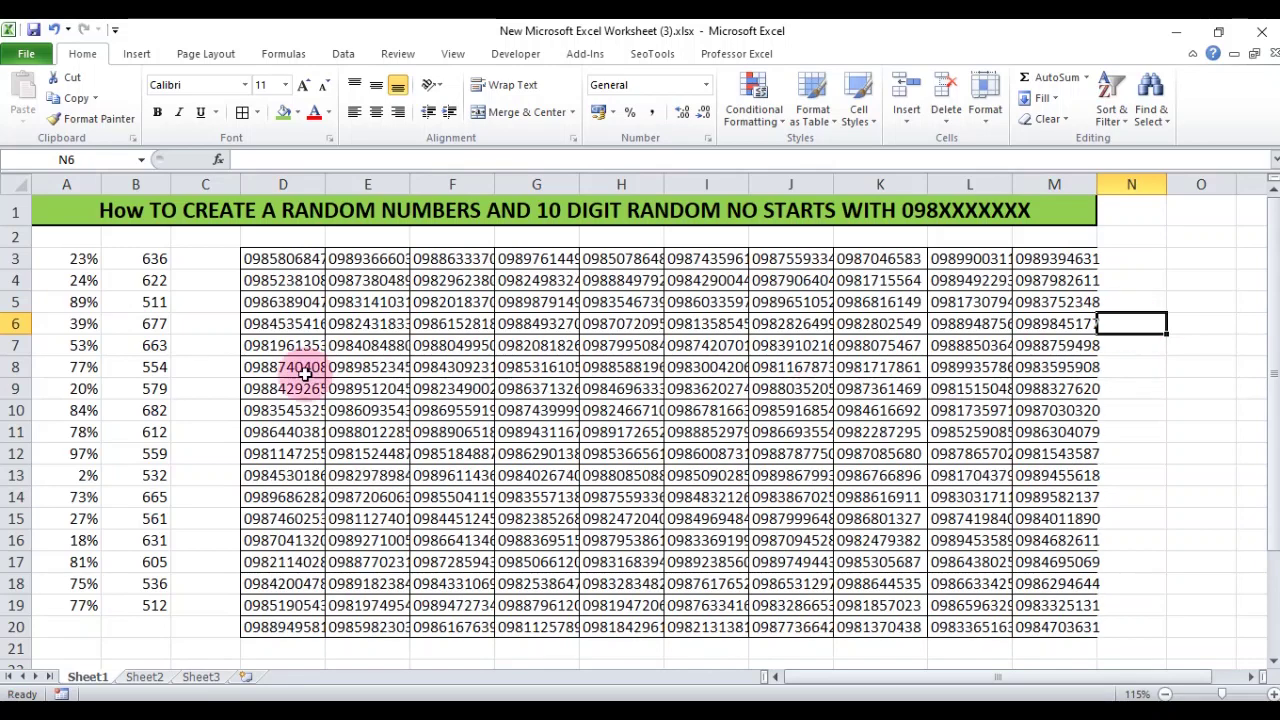
Step: Copy D3:M20 and paste it back over itself as values only
mouse_move(265, 258)
mouse_down()
mouse_move(935, 645)
mouse_move(1040, 625)
mouse_up()
key(ctrl+c)
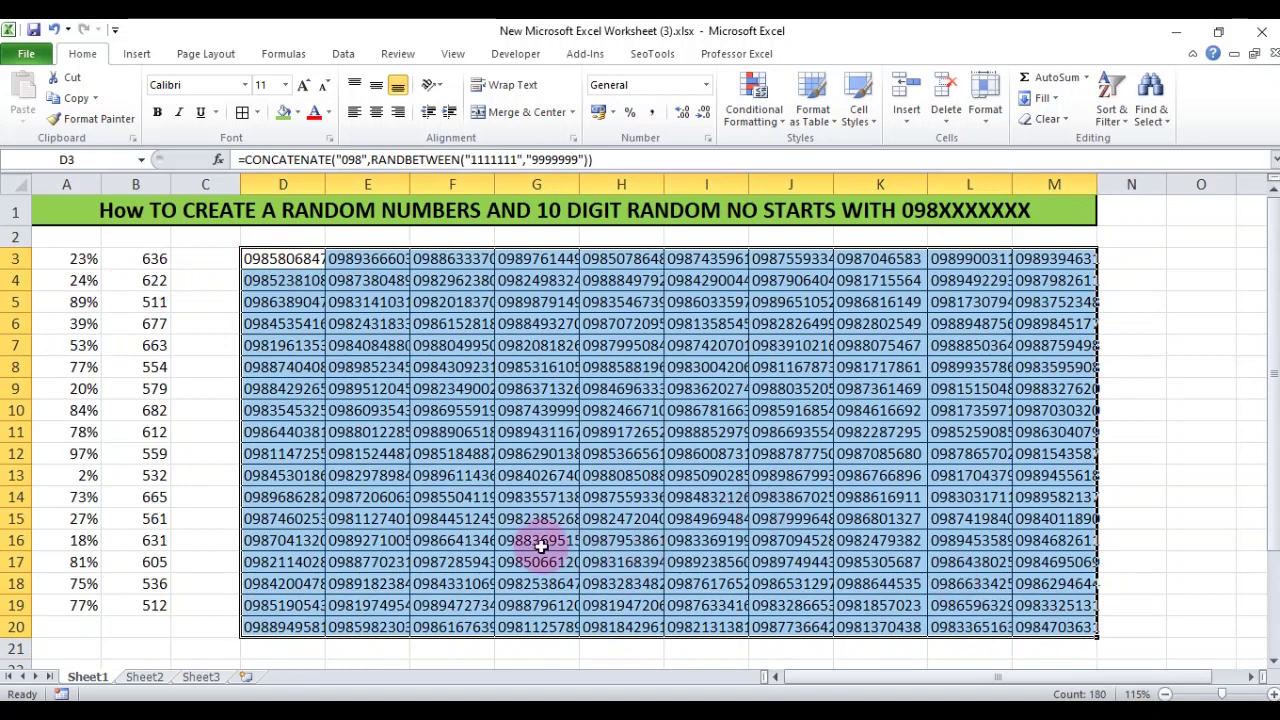
right_click(376, 361)
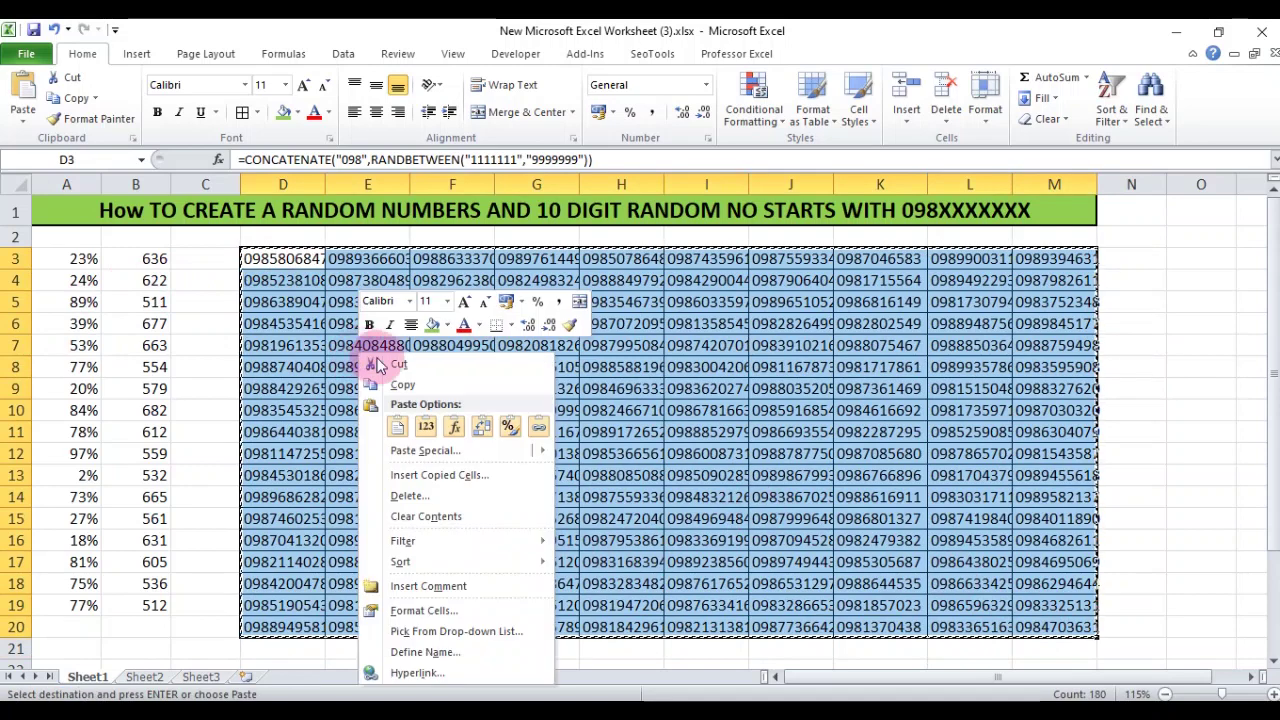
click(426, 425)
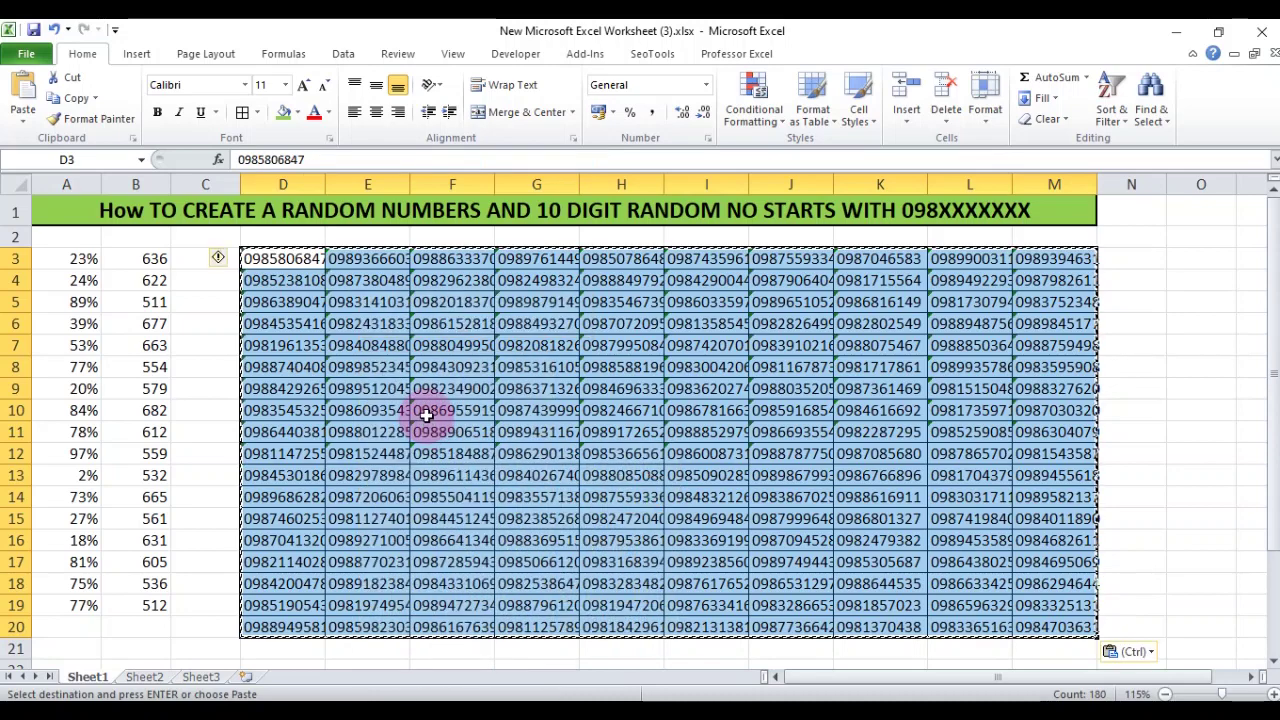
click(290, 264)
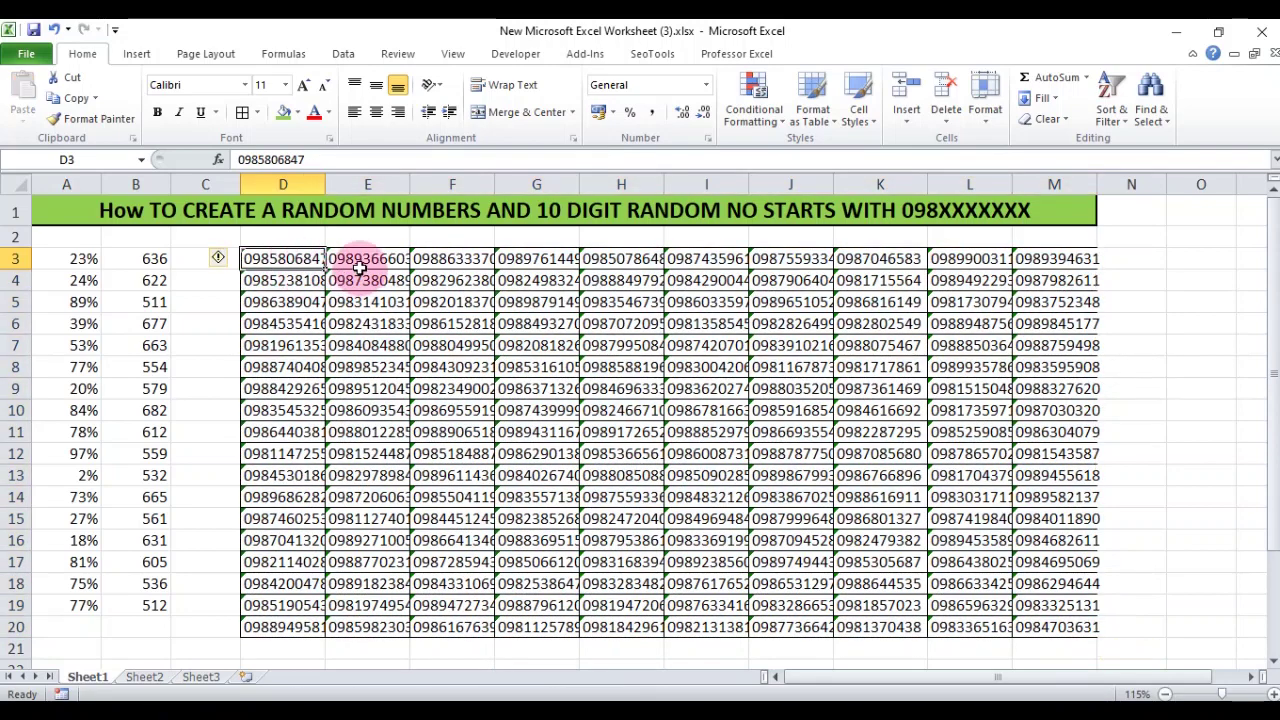
Step: Check that E3, F3 and G3 hold plain values, then reselect D3:M20
click(366, 260)
click(440, 260)
click(510, 262)
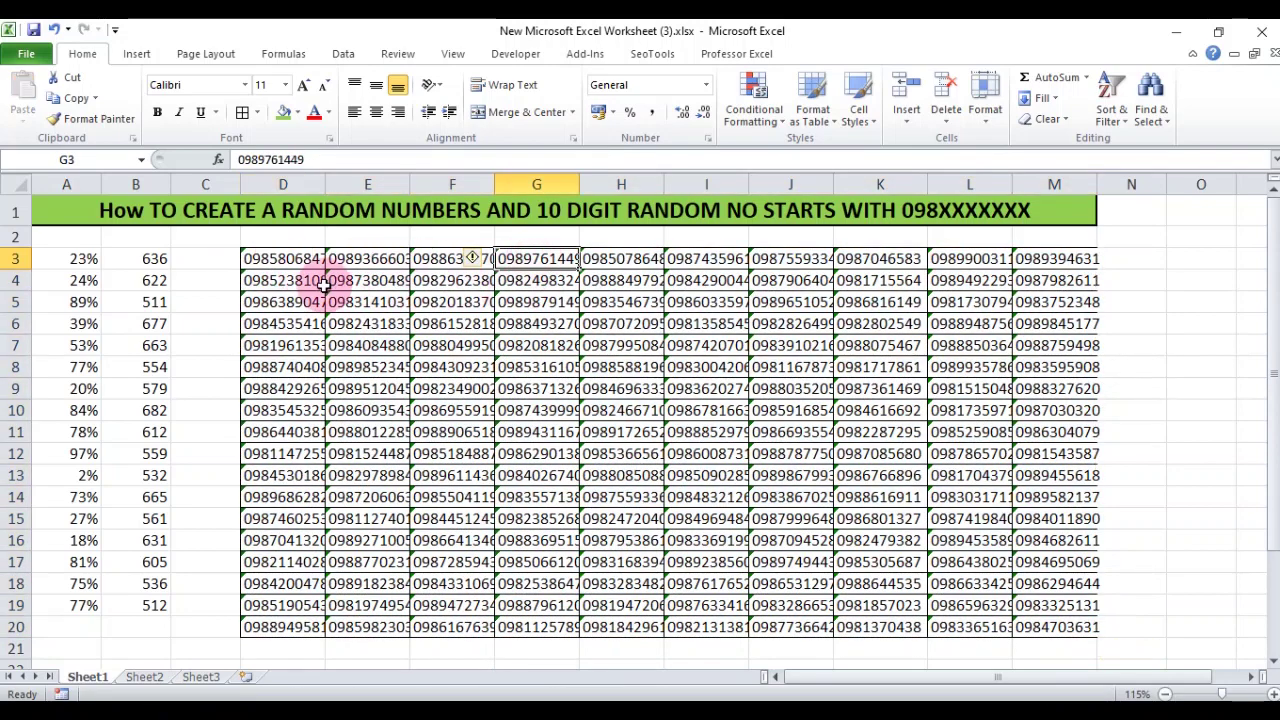
mouse_move(305, 262)
mouse_down()
mouse_move(491, 543)
mouse_move(943, 518)
mouse_move(1030, 620)
mouse_up()
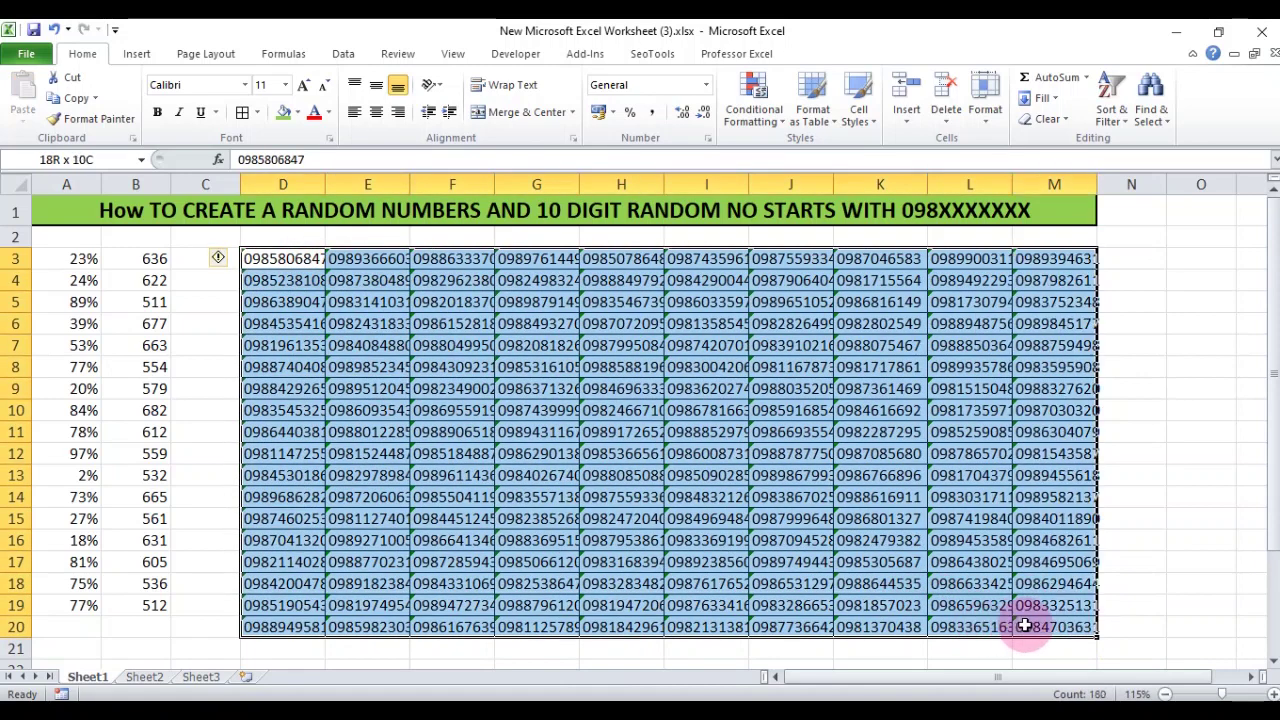
scroll(491, 476, down, 5)
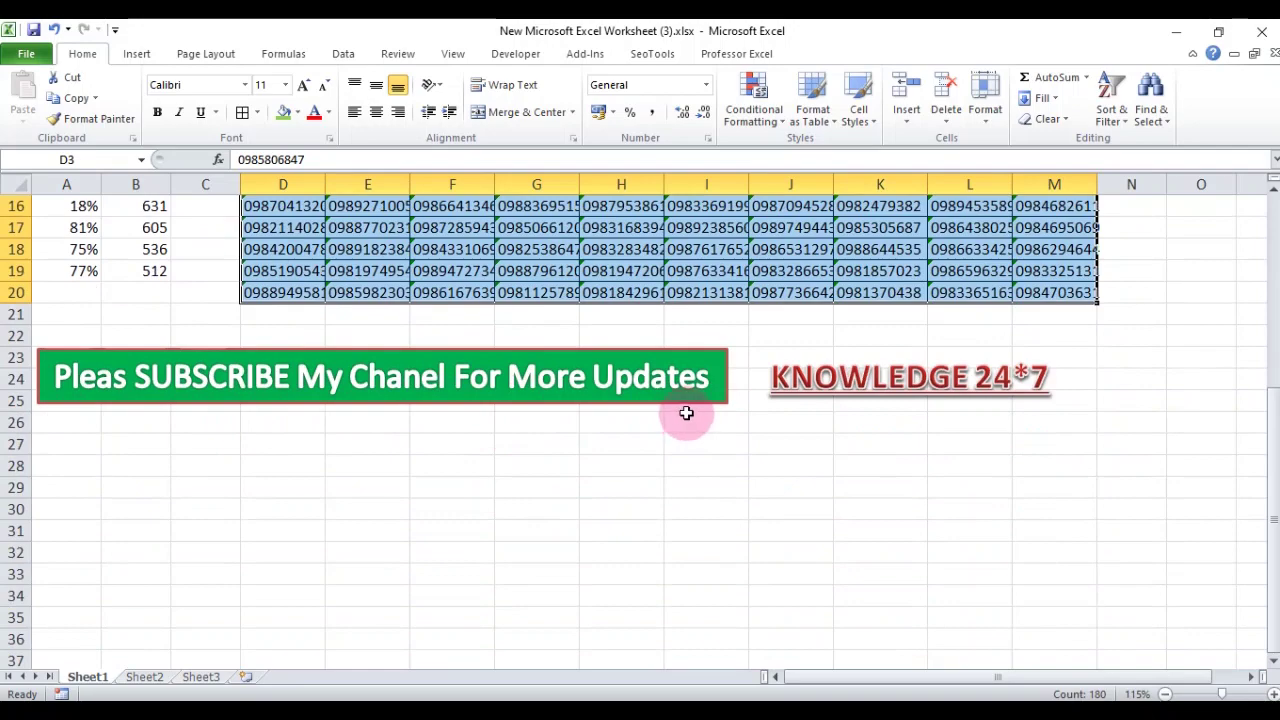
scroll(690, 410, up, 3)
scroll(688, 410, up, 2)
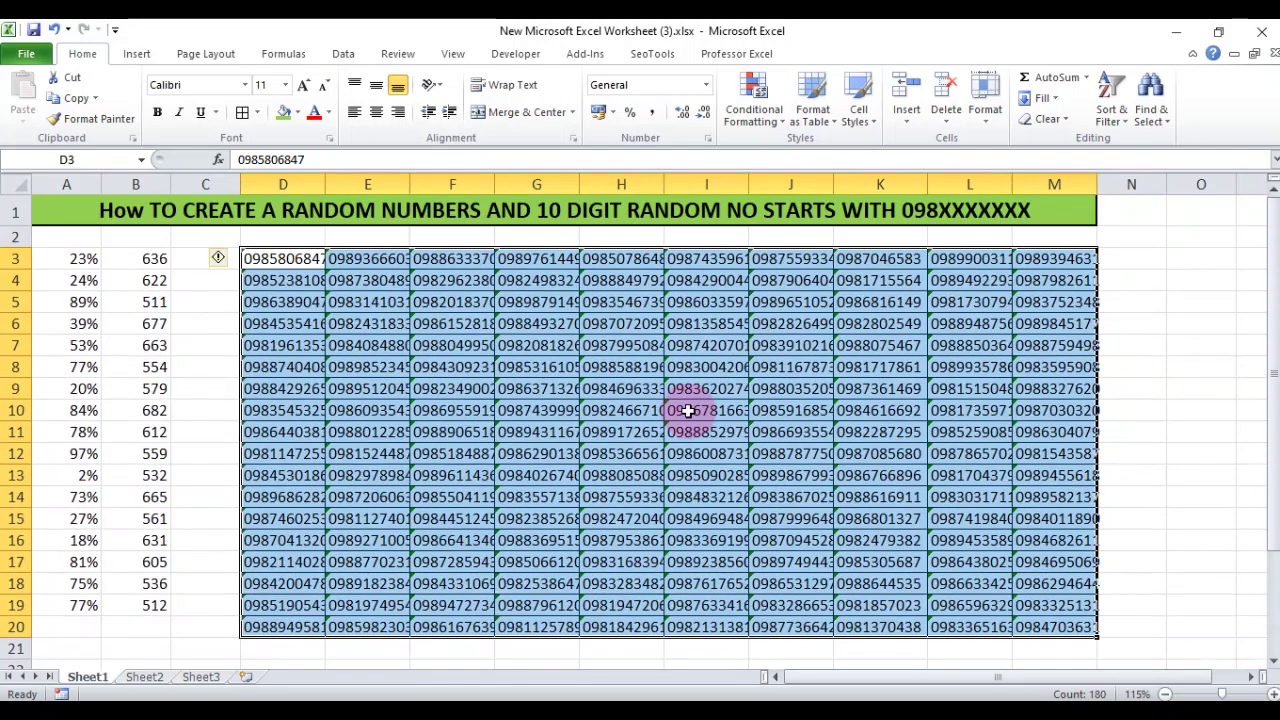